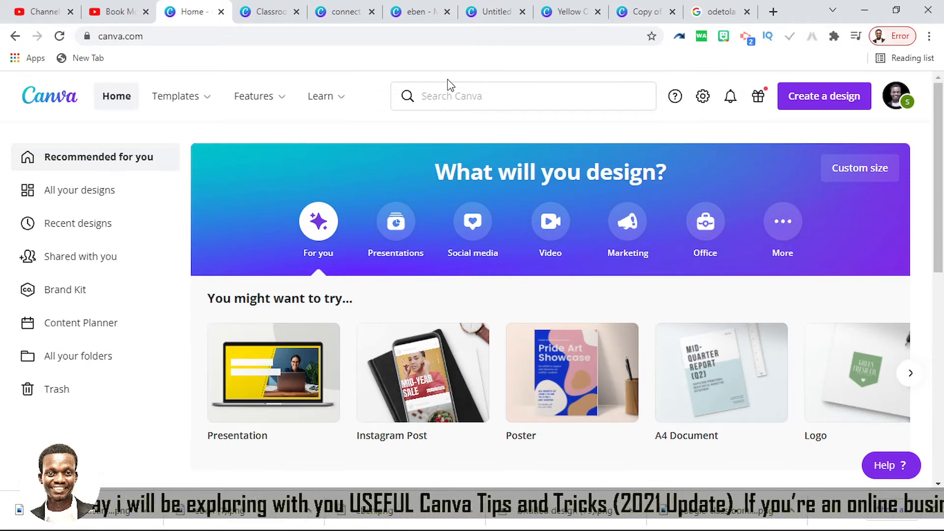
{"action": "left_click", "coordinate": [856, 98]}
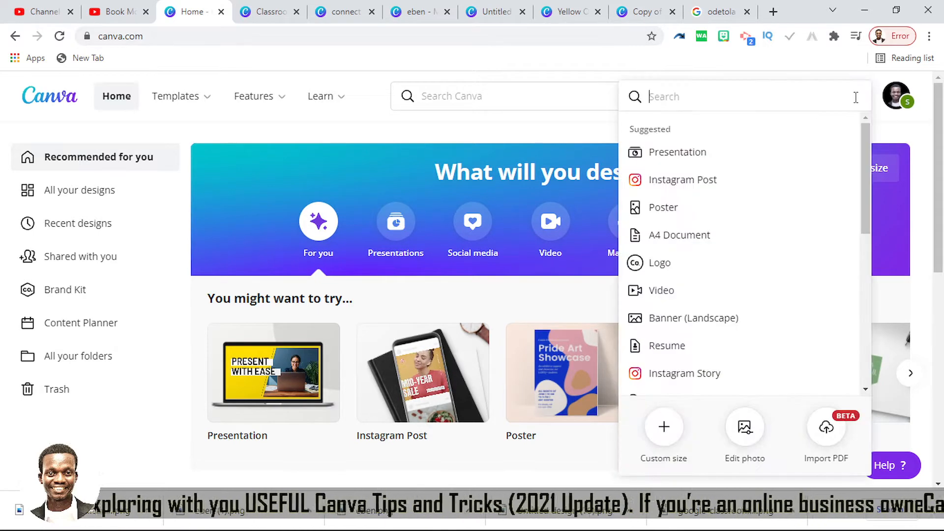
{"action": "scroll", "coordinate": [709, 270], "scroll_direction": "down", "scroll_amount": 3}
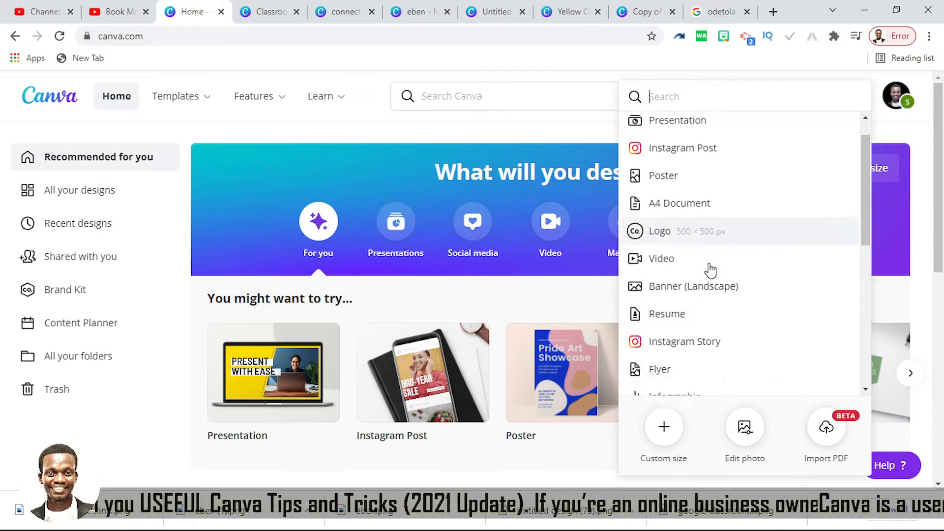
{"action": "scroll", "coordinate": [674, 232], "scroll_direction": "up", "scroll_amount": 3}
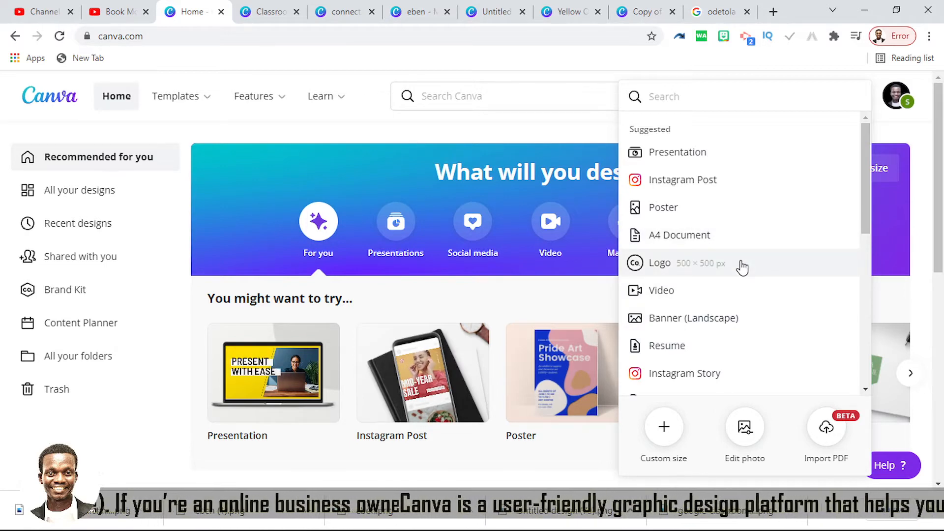
Search the Canva templates for "book cover"
{"action": "left_click", "coordinate": [498, 94]}
{"action": "type", "text": "book"}
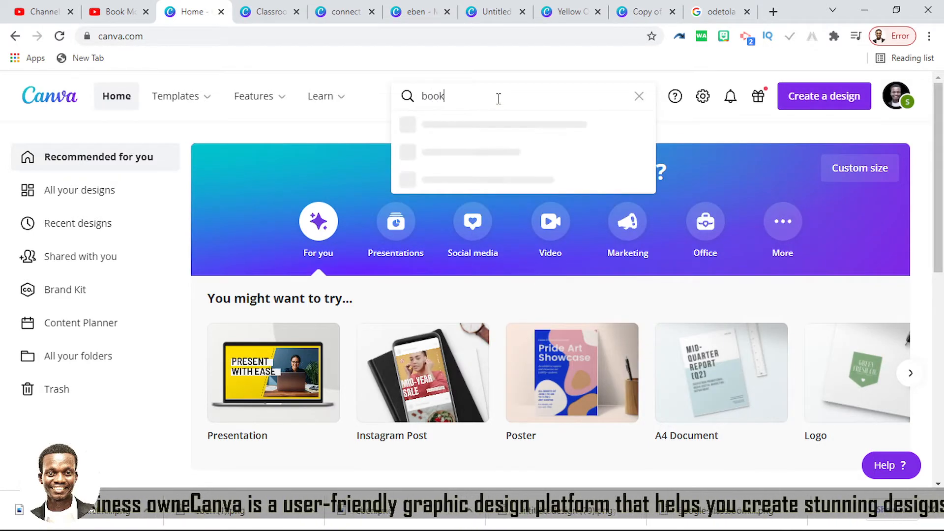
{"action": "type", "text": " co"}
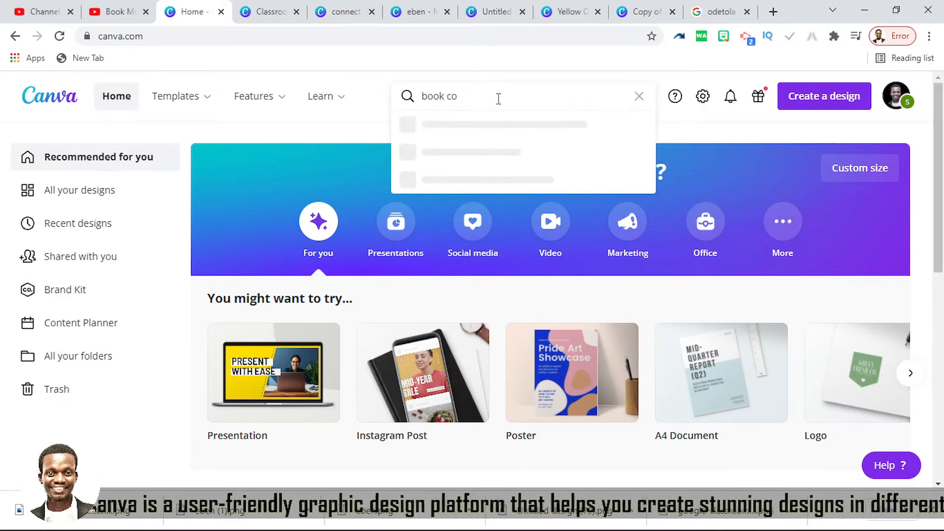
{"action": "type", "text": "ver"}
{"action": "key", "text": "Return"}
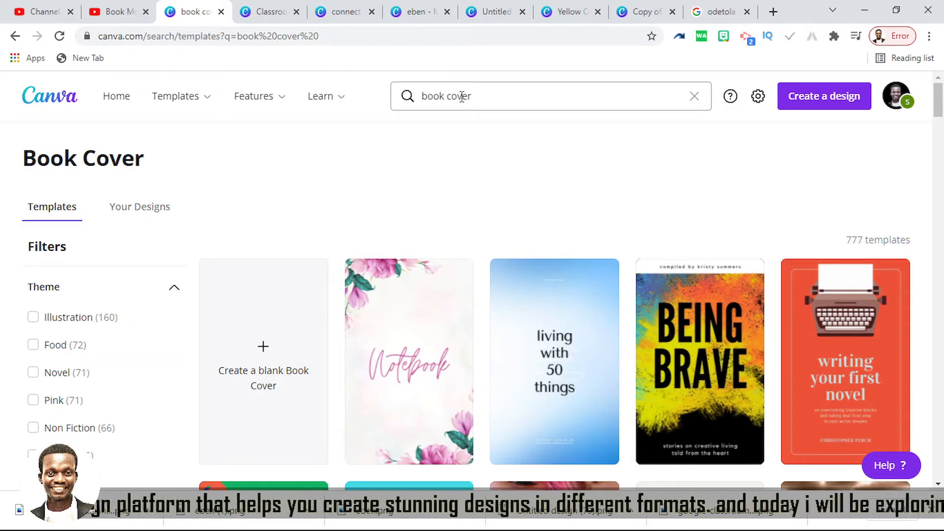
Look through the book cover templates and open the "Being Brave" template as a new design
{"action": "scroll", "coordinate": [736, 390], "scroll_direction": "down", "scroll_amount": 4}
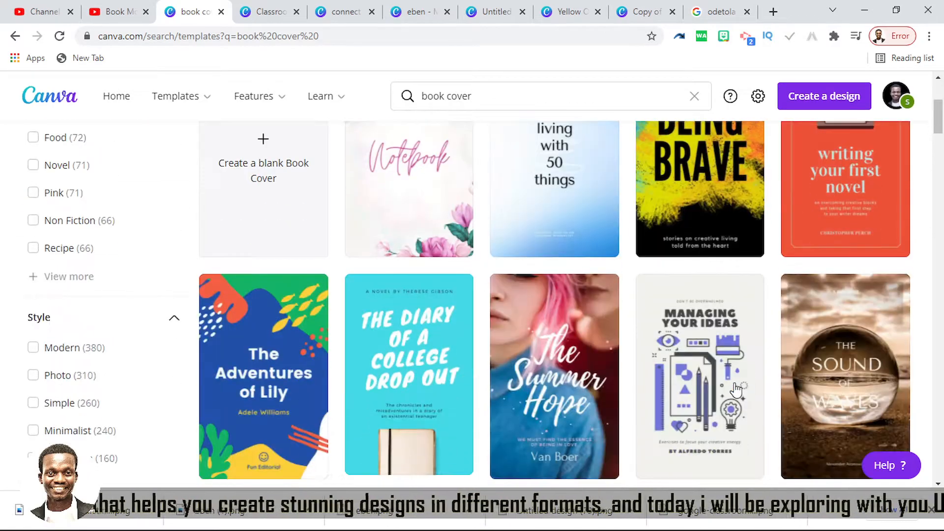
{"action": "scroll", "coordinate": [736, 389], "scroll_direction": "down", "scroll_amount": 5}
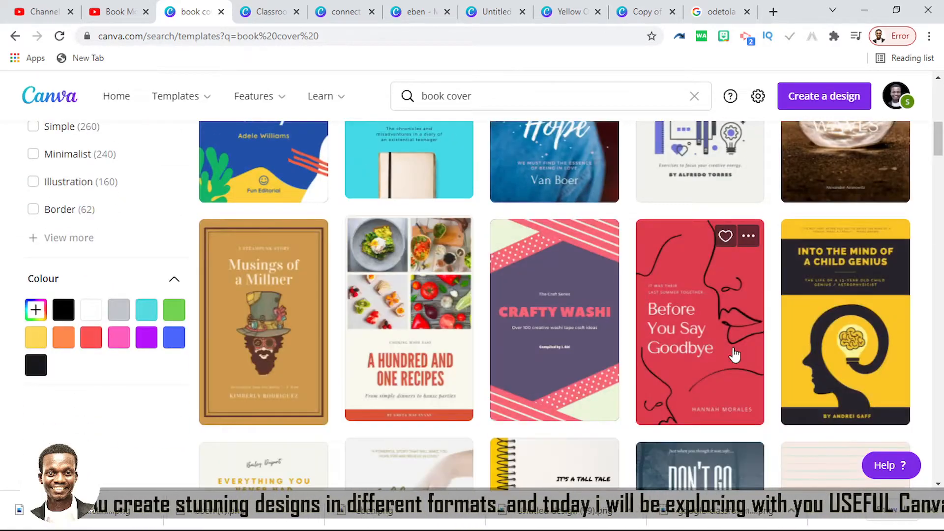
{"action": "scroll", "coordinate": [734, 354], "scroll_direction": "up", "scroll_amount": 10}
{"action": "scroll", "coordinate": [716, 379], "scroll_direction": "down", "scroll_amount": 9}
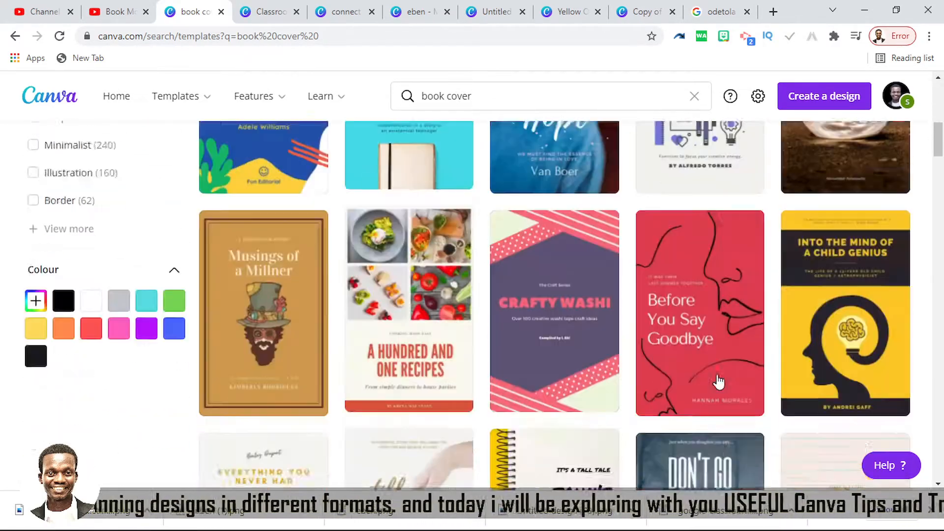
{"action": "scroll", "coordinate": [717, 384], "scroll_direction": "up", "scroll_amount": 10}
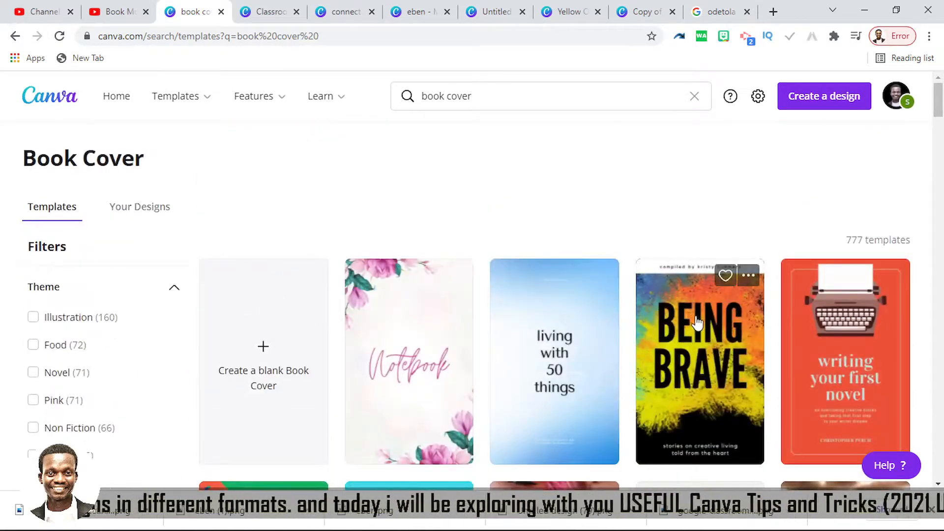
{"action": "left_click", "coordinate": [698, 322]}
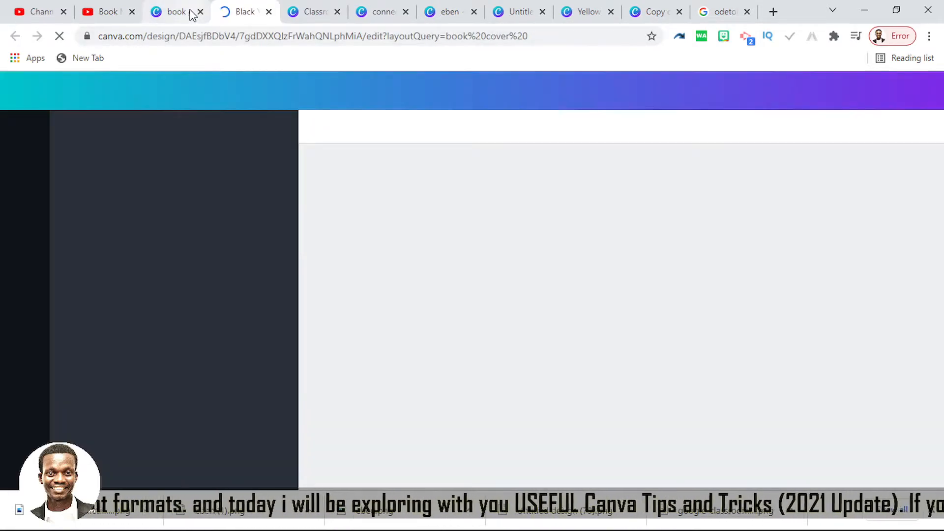
Create a blank book cover from the template results and close the "Being Brave" design to return to the blank one
{"action": "left_click", "coordinate": [190, 12]}
{"action": "left_click", "coordinate": [266, 340]}
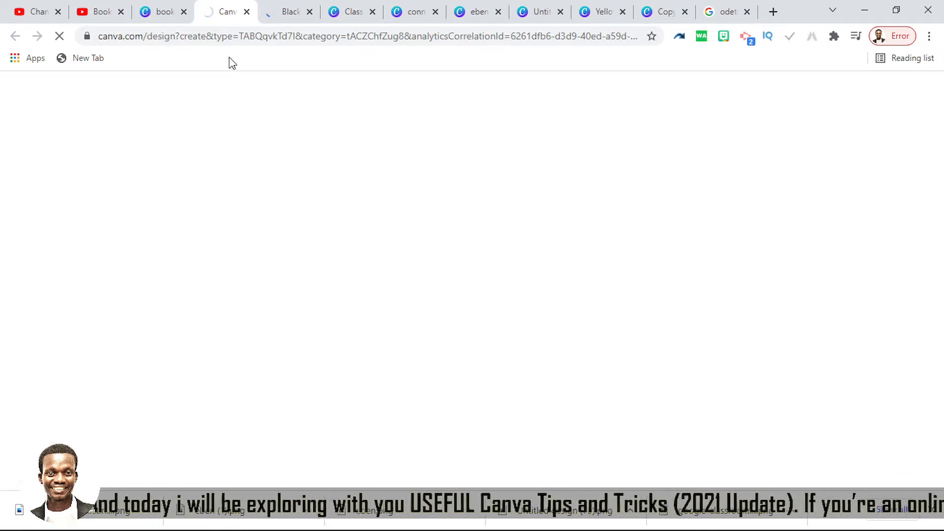
{"action": "left_click", "coordinate": [288, 12]}
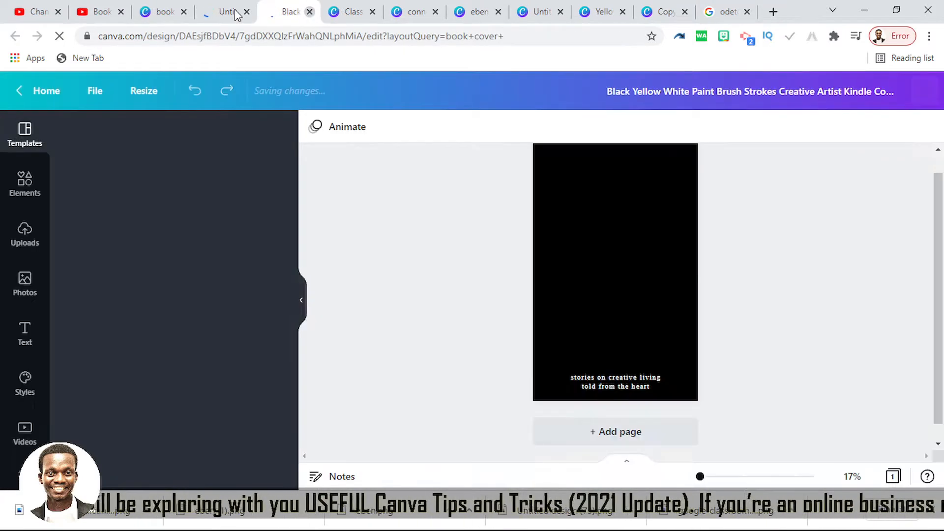
{"action": "key", "text": "ctrl+w"}
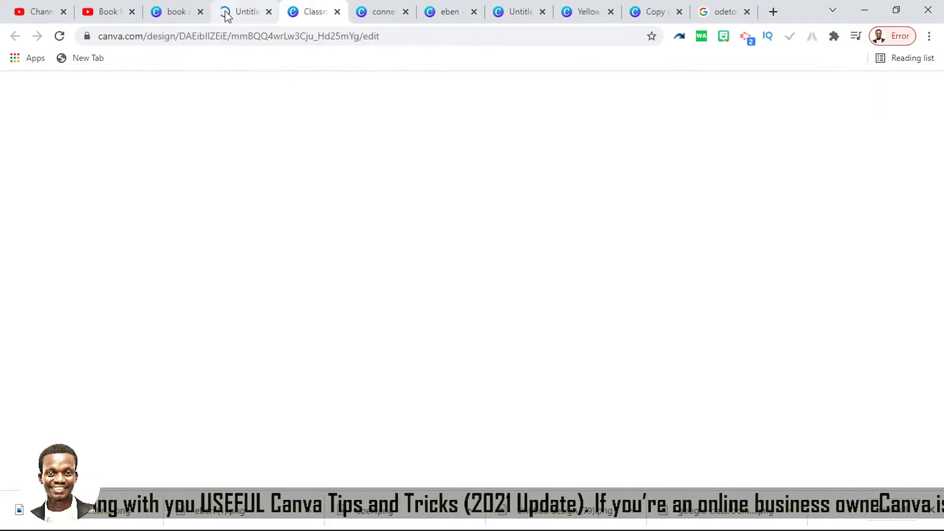
{"action": "left_click", "coordinate": [227, 14]}
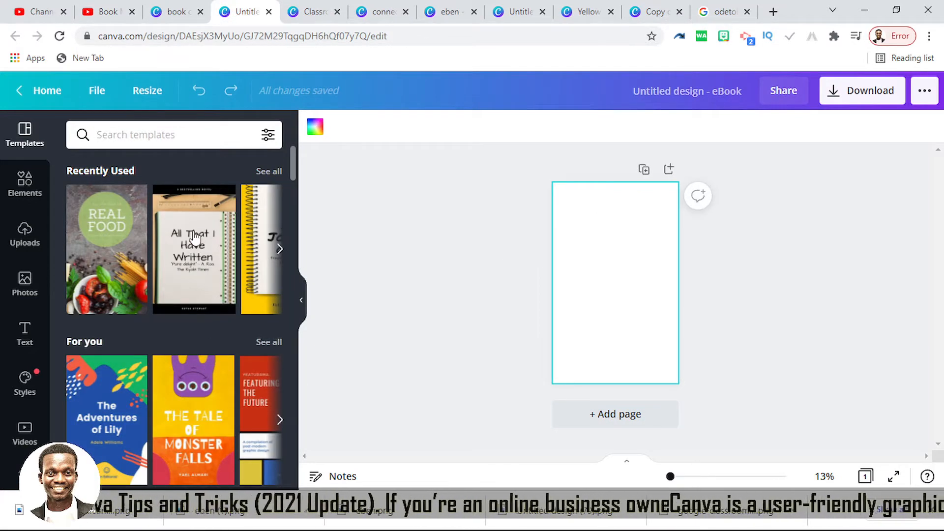
Search the design elements for "art"
{"action": "left_click", "coordinate": [26, 187]}
{"action": "left_click", "coordinate": [124, 133]}
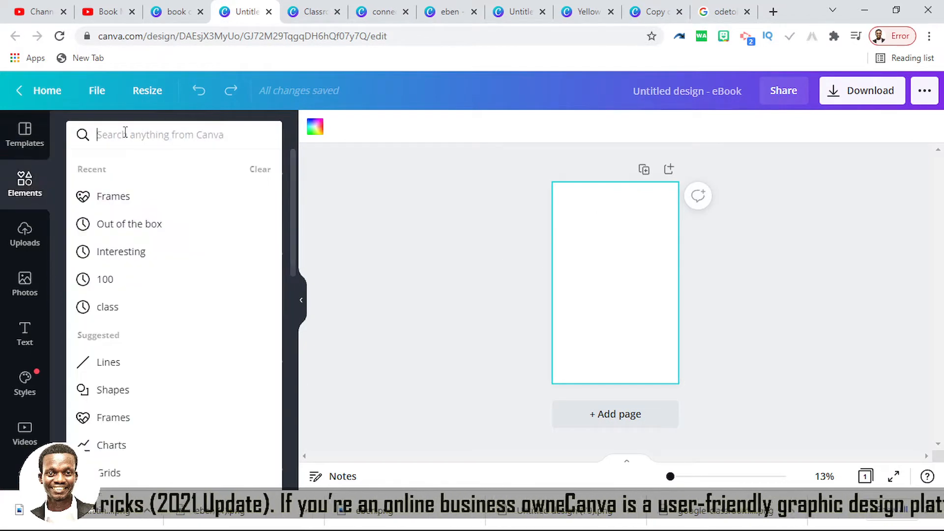
{"action": "type", "text": "art"}
{"action": "key", "text": "Return"}
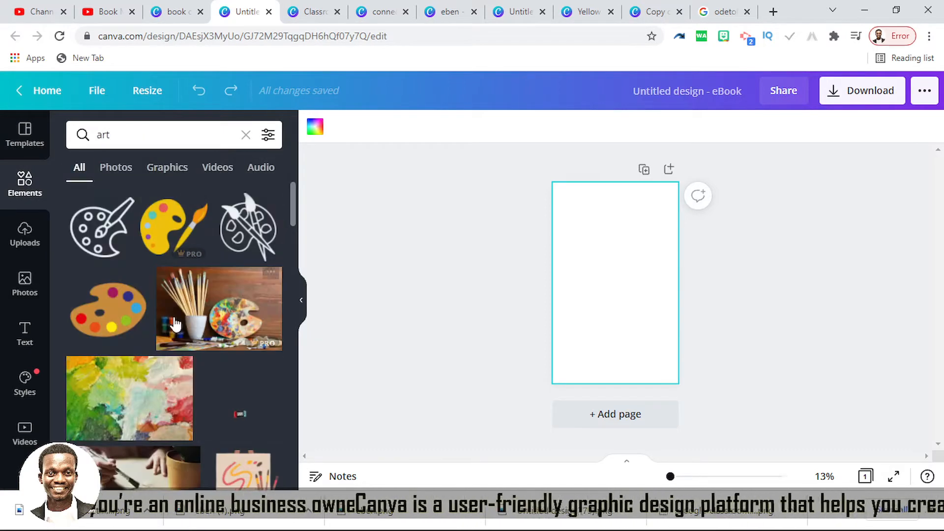
Add the photo of paintbrushes and a palette to the blank page and enlarge it to cover the whole page
{"action": "left_click", "coordinate": [202, 312]}
{"action": "mouse_move", "coordinate": [580, 266]}
{"action": "left_mouse_down"}
{"action": "mouse_move", "coordinate": [582, 207]}
{"action": "mouse_move", "coordinate": [566, 196]}
{"action": "left_mouse_up"}
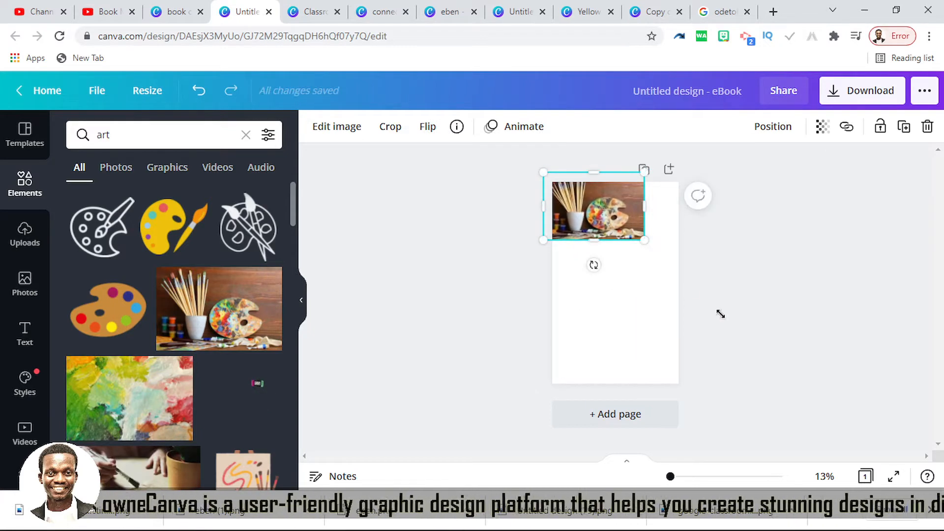
{"action": "left_click_drag", "start_coordinate": [721, 314], "coordinate": [867, 390]}
Fade the paintbrush photo by lowering its transparency value below 100
{"action": "left_click", "coordinate": [823, 127]}
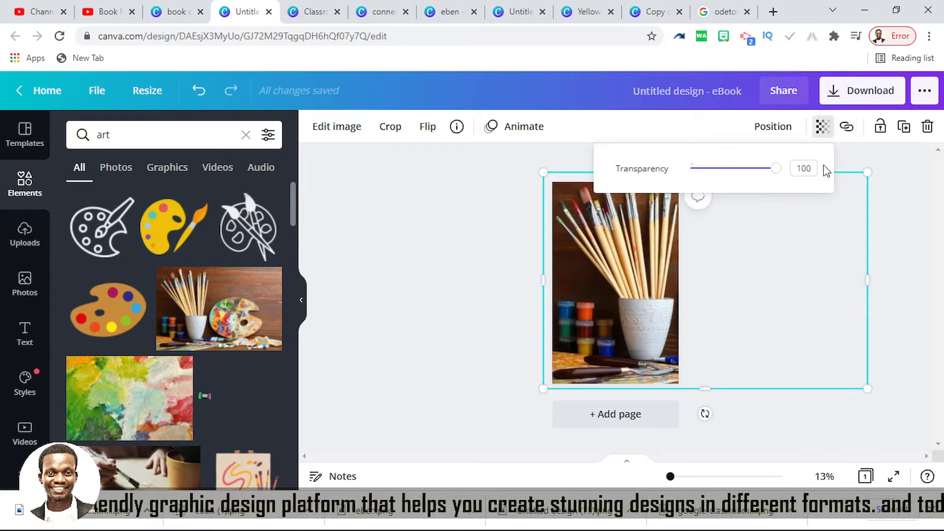
{"action": "left_click_drag", "start_coordinate": [778, 175], "coordinate": [747, 185]}
{"action": "left_click", "coordinate": [477, 258]}
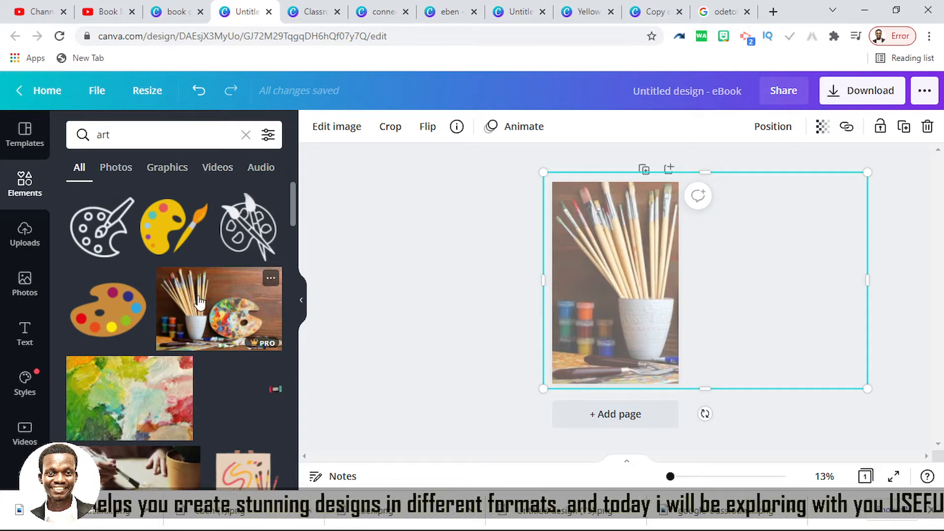
Search the design elements for "braches"
{"action": "left_click", "coordinate": [116, 140]}
{"action": "type", "text": "bra"}
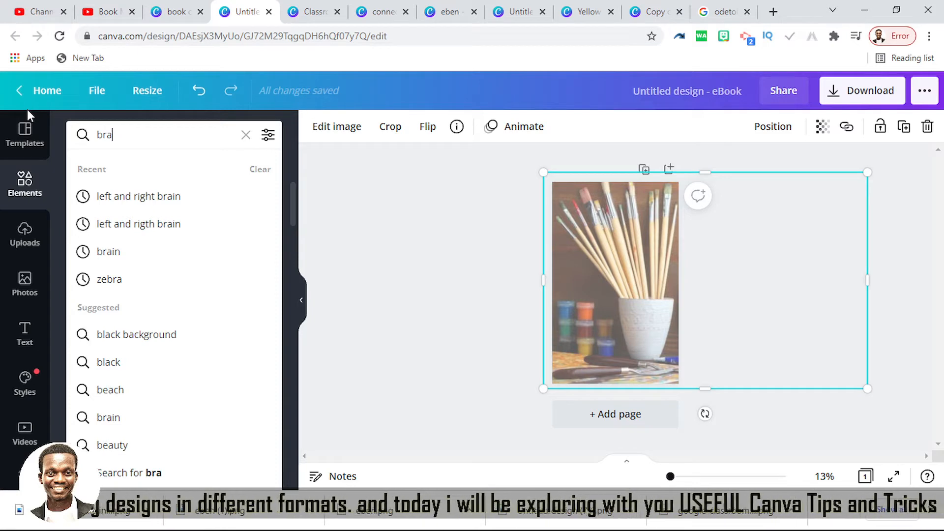
{"action": "type", "text": "ches"}
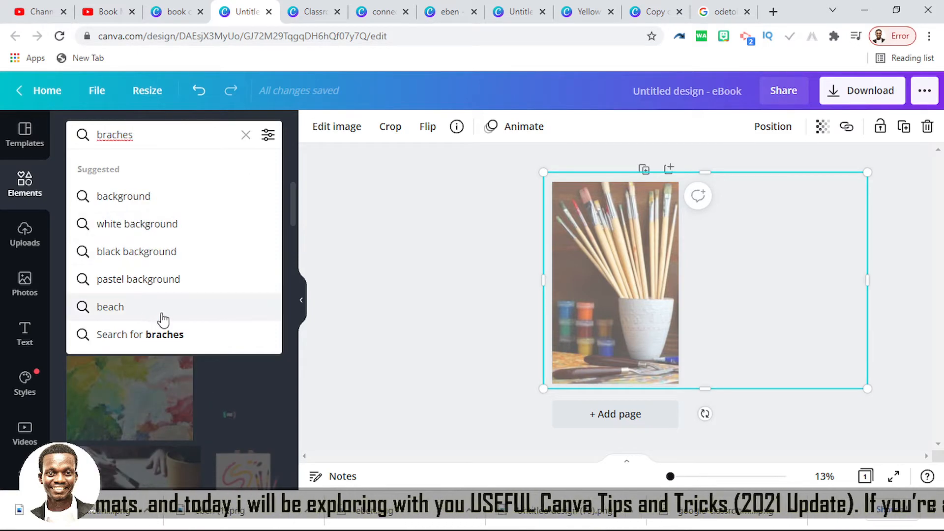
{"action": "left_click", "coordinate": [185, 334]}
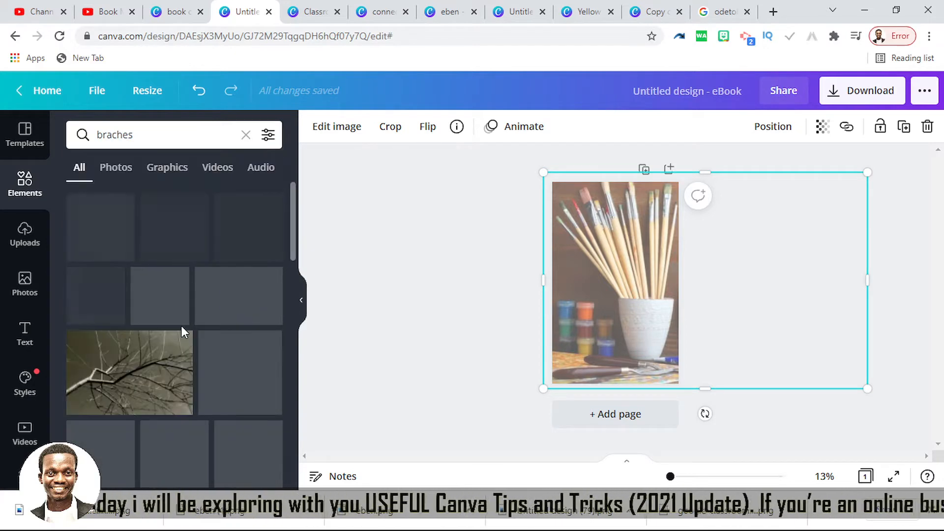
{"action": "left_click", "coordinate": [88, 136]}
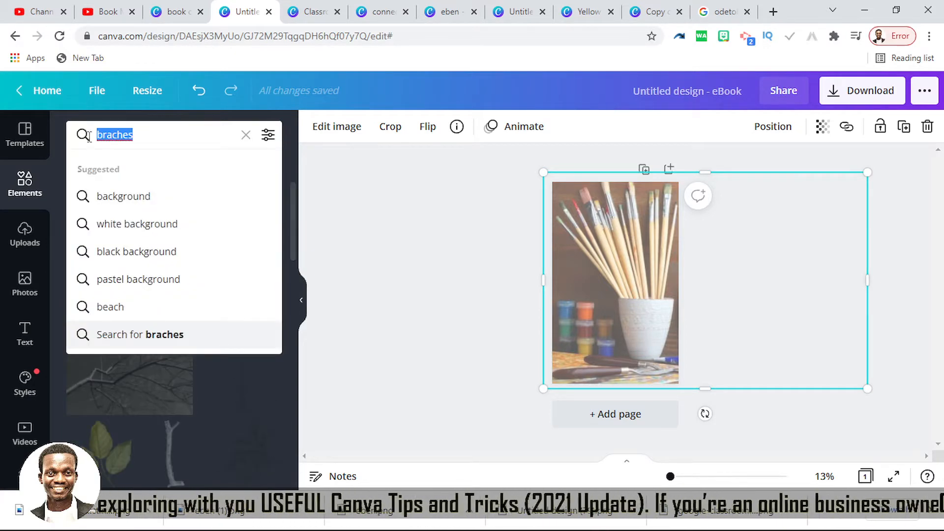
{"action": "type", "text": "br"}
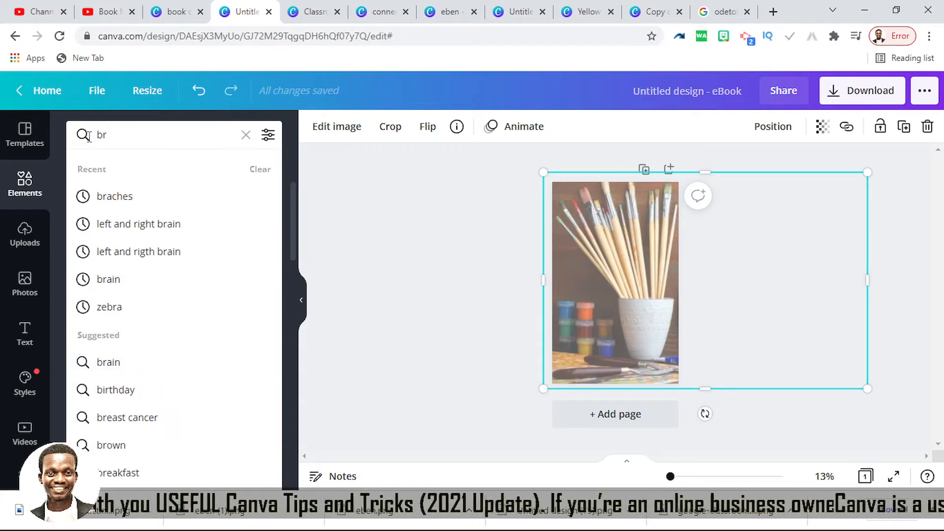
{"action": "type", "text": "a"}
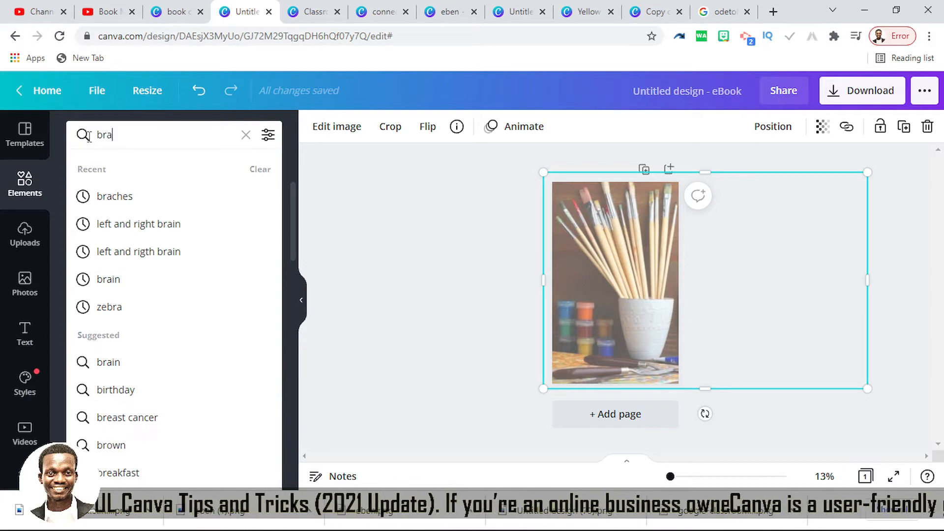
{"action": "type", "text": "xhers"}
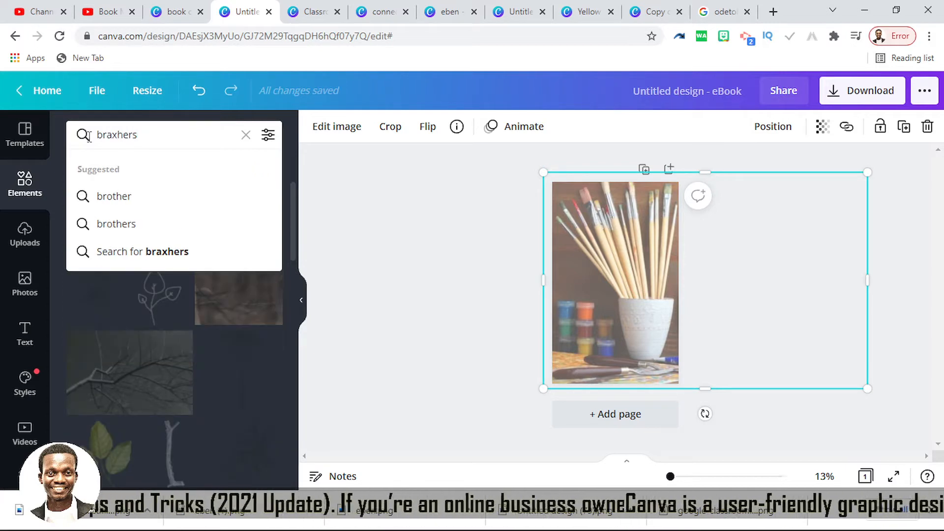
{"action": "key", "text": "BackSpace"}
{"action": "key", "text": "BackSpace"}
{"action": "key", "text": "BackSpace"}
{"action": "key", "text": "BackSpace"}
{"action": "key", "text": "BackSpace"}
{"action": "key", "text": "BackSpace"}
{"action": "key", "text": "BackSpace"}
{"action": "key", "text": "BackSpace"}
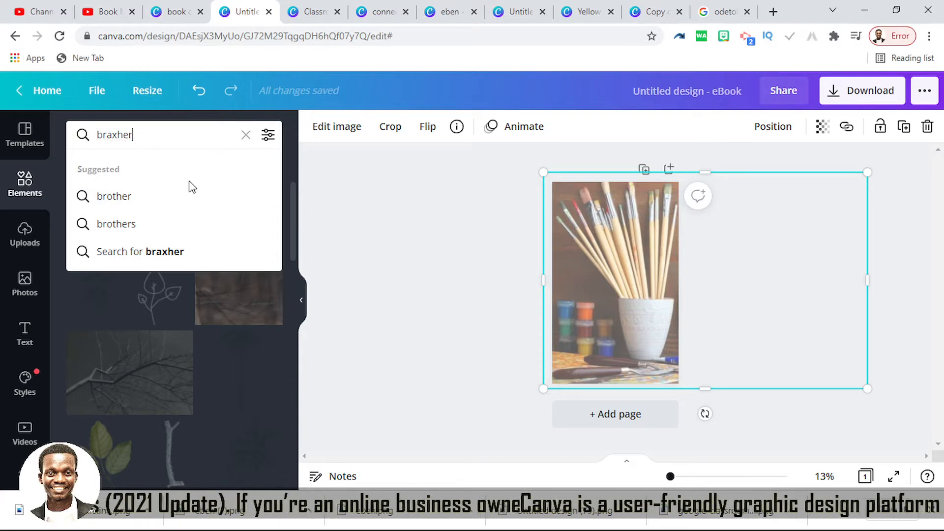
Search the design elements for "paint"
{"action": "type", "text": "poaint"}
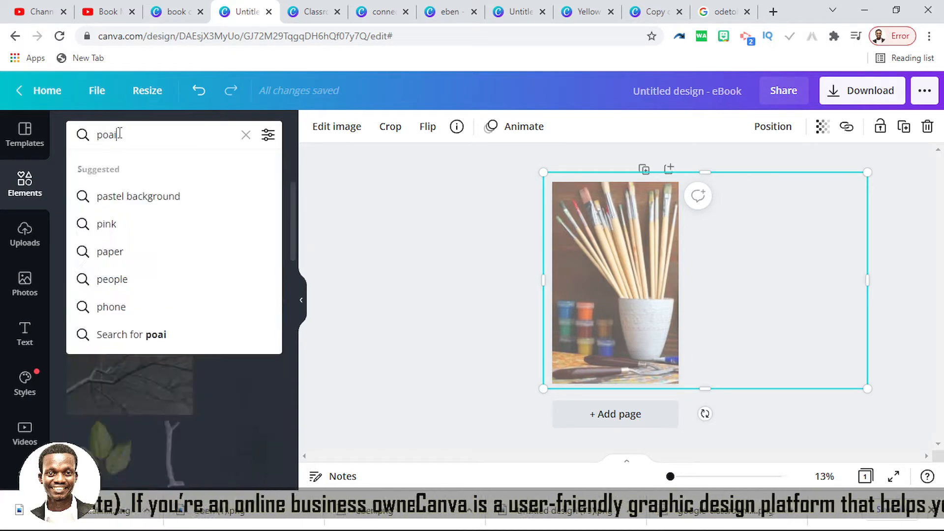
{"action": "key", "text": "BackSpace"}
{"action": "key", "text": "BackSpace"}
{"action": "key", "text": "BackSpace"}
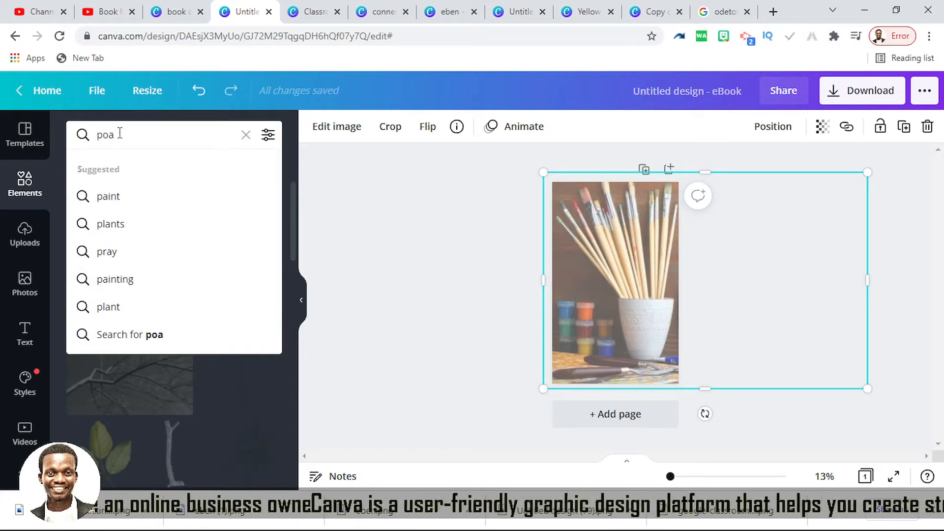
{"action": "key", "text": "BackSpace"}
{"action": "type", "text": "int"}
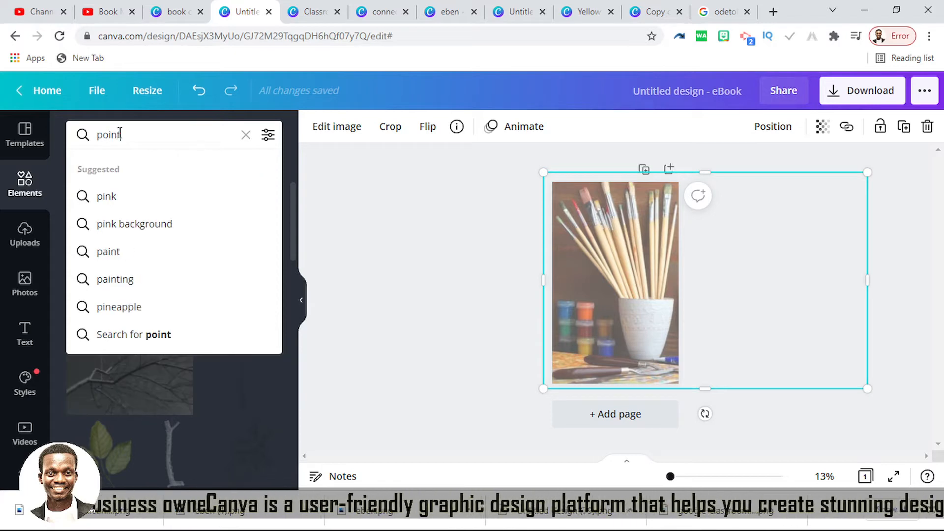
{"action": "left_click", "coordinate": [114, 194]}
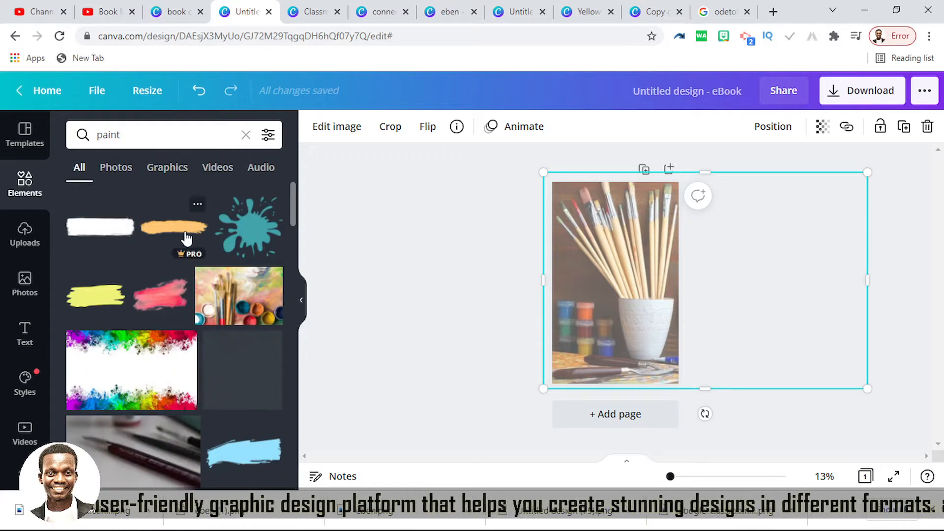
Add the light blue paint stroke, enlarge it past the page's full width and place it across the middle of the cover
{"action": "left_click", "coordinate": [246, 456]}
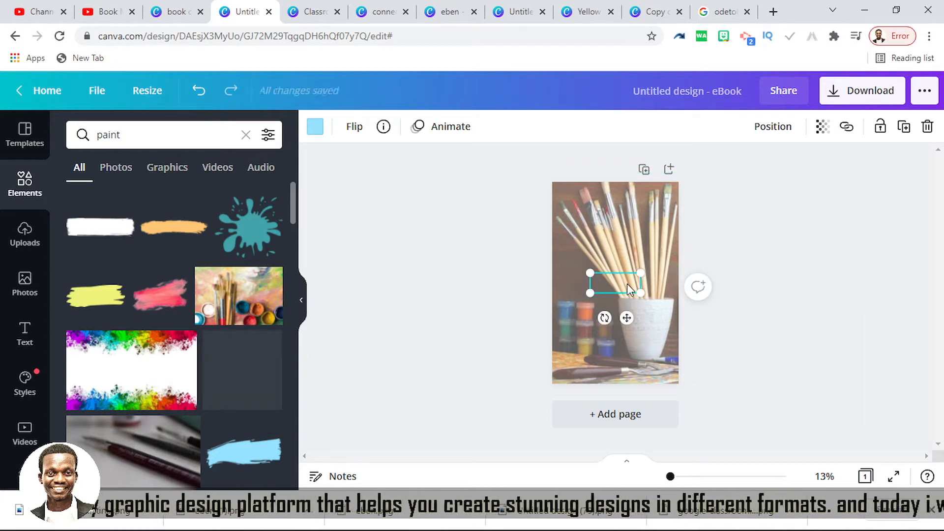
{"action": "mouse_move", "coordinate": [629, 289]}
{"action": "left_mouse_down"}
{"action": "mouse_move", "coordinate": [591, 299]}
{"action": "mouse_move", "coordinate": [702, 208]}
{"action": "left_mouse_up"}
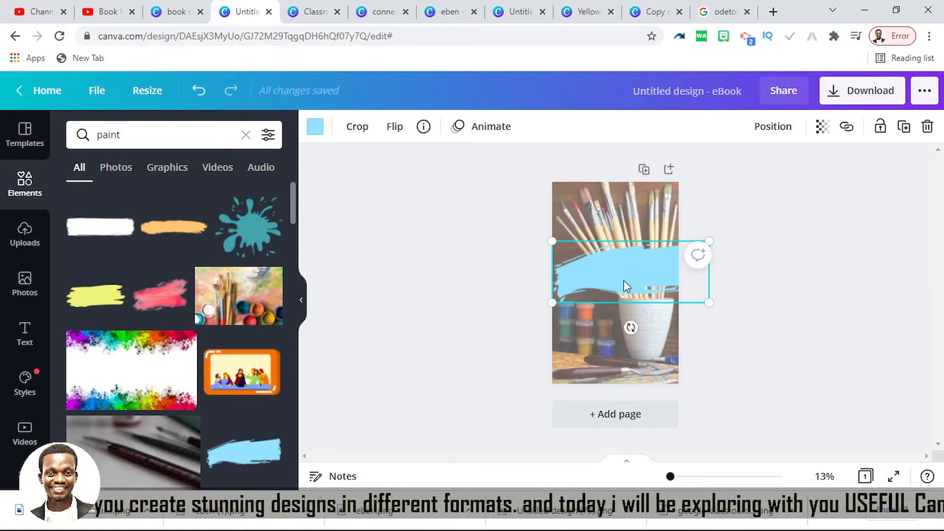
{"action": "mouse_move", "coordinate": [624, 281]}
{"action": "left_mouse_down"}
{"action": "mouse_move", "coordinate": [622, 290]}
{"action": "mouse_move", "coordinate": [643, 280]}
{"action": "mouse_move", "coordinate": [627, 292]}
{"action": "left_mouse_up"}
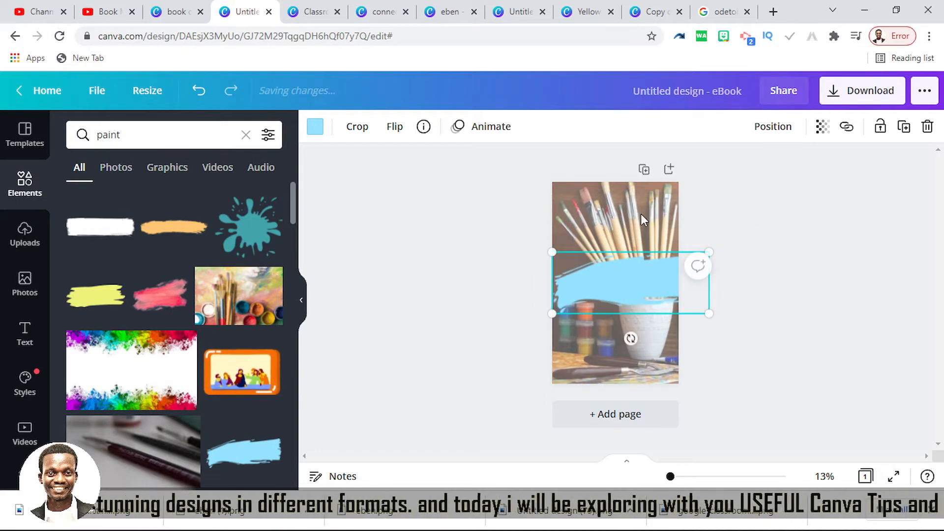
Restore the paintbrush photo's transparency value to 100
{"action": "left_click", "coordinate": [641, 215]}
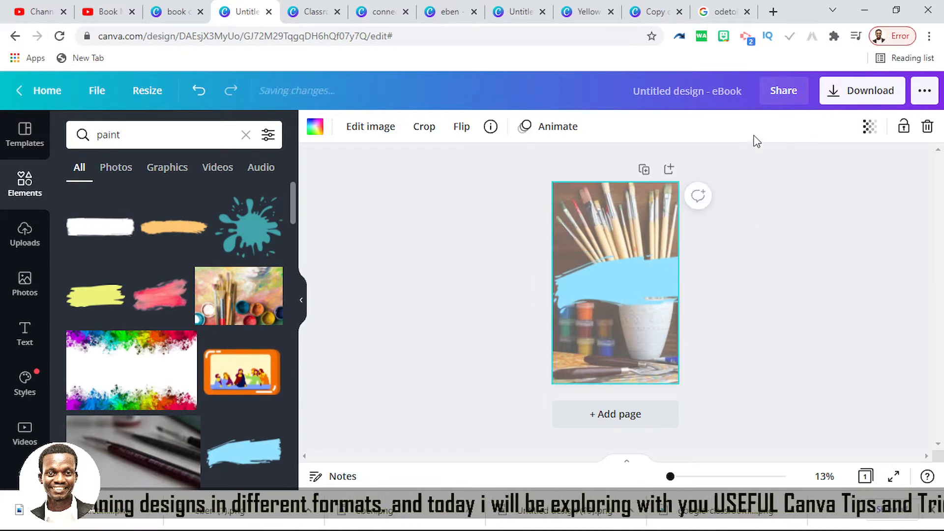
{"action": "left_click", "coordinate": [869, 127]}
{"action": "left_click_drag", "start_coordinate": [799, 170], "coordinate": [851, 160]}
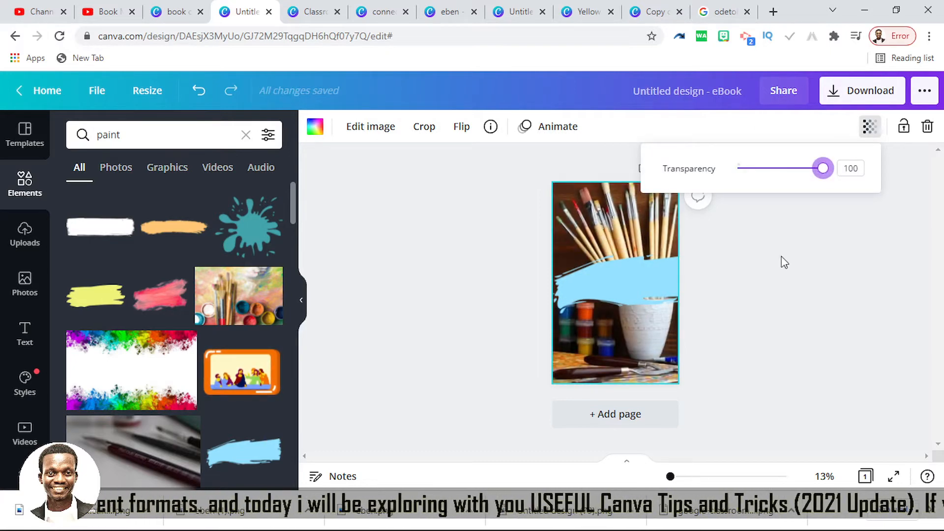
Add a heading reading "art" over the blue paint stroke and enlarge it to size 233
{"action": "left_click", "coordinate": [639, 301]}
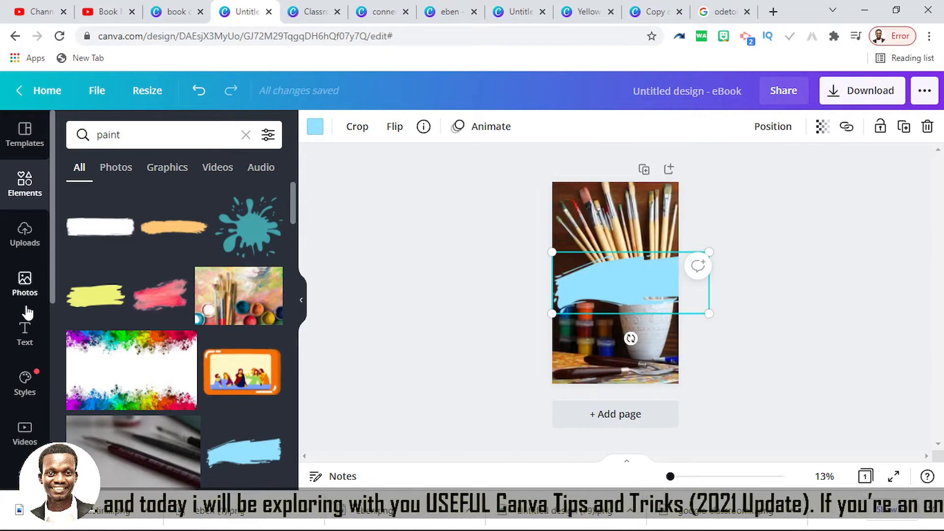
{"action": "left_click", "coordinate": [26, 332]}
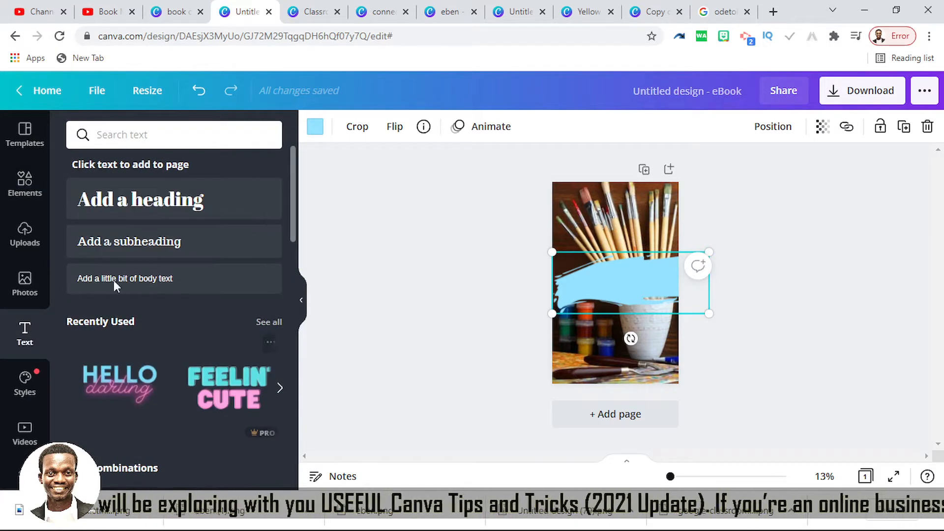
{"action": "left_click", "coordinate": [164, 204]}
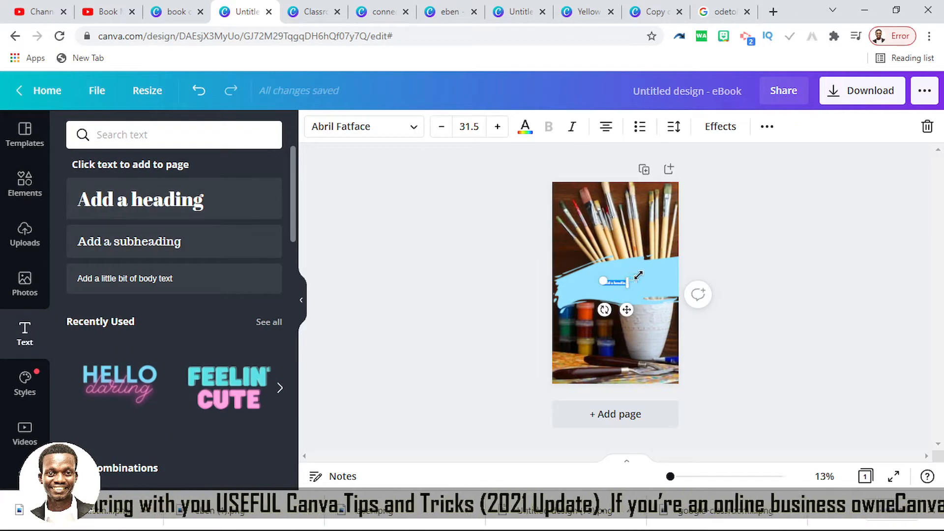
{"action": "left_click_drag", "start_coordinate": [639, 276], "coordinate": [670, 256]}
{"action": "type", "text": "art"}
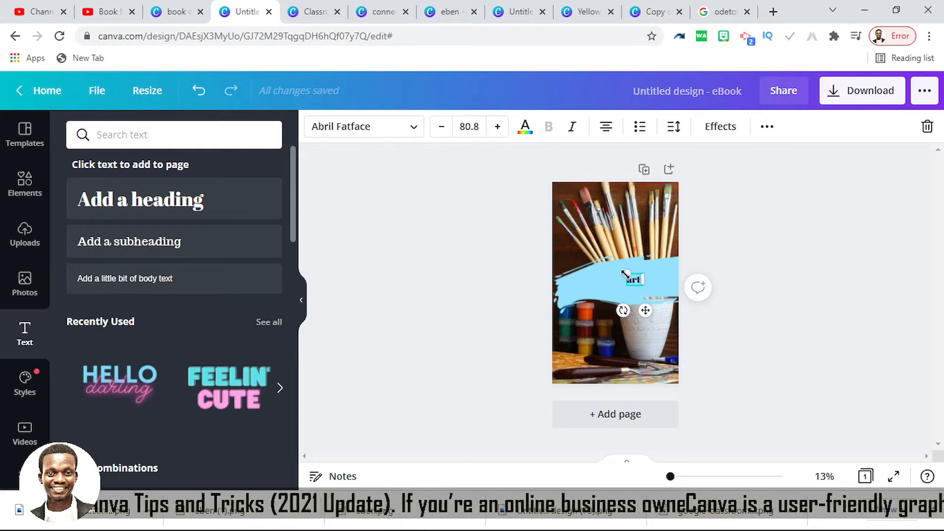
{"action": "left_click_drag", "start_coordinate": [625, 274], "coordinate": [597, 253]}
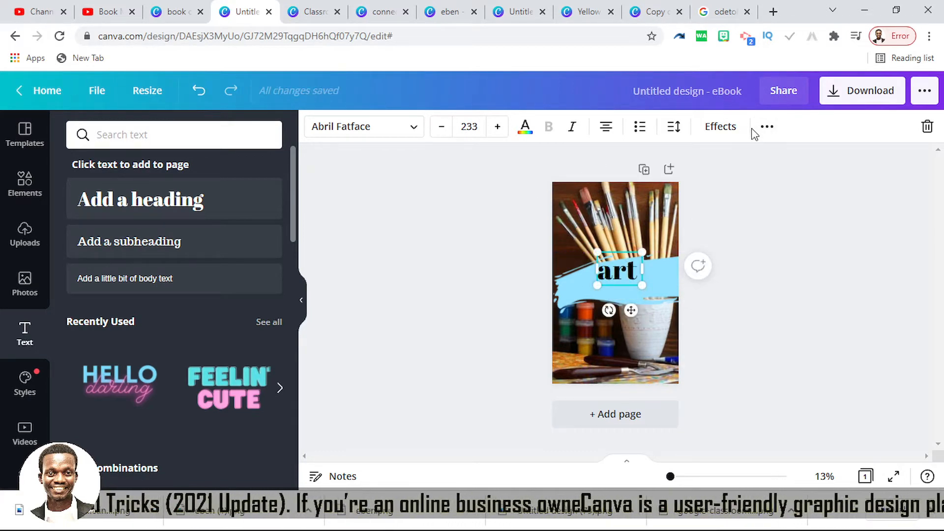
Switch the "art" heading to uppercase and move it down onto the paint stroke
{"action": "left_click", "coordinate": [767, 128]}
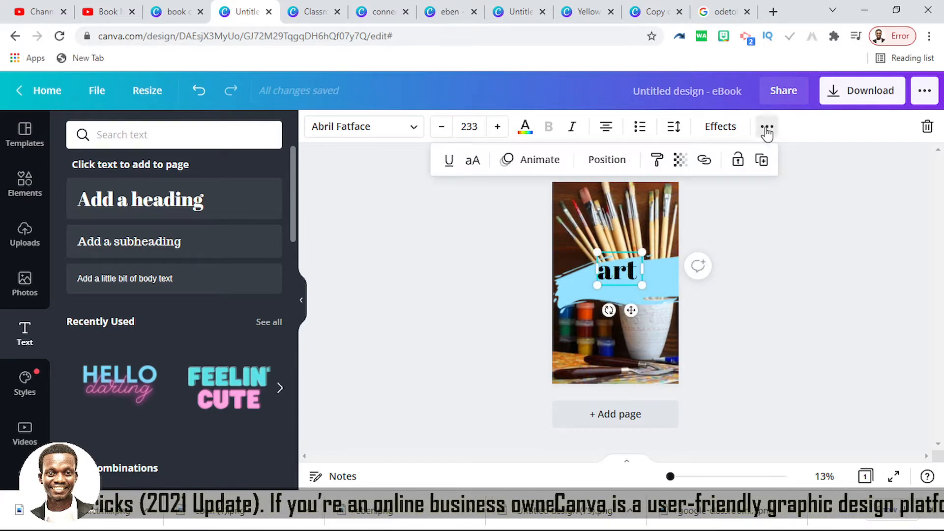
{"action": "left_click", "coordinate": [472, 162]}
{"action": "left_click", "coordinate": [743, 319]}
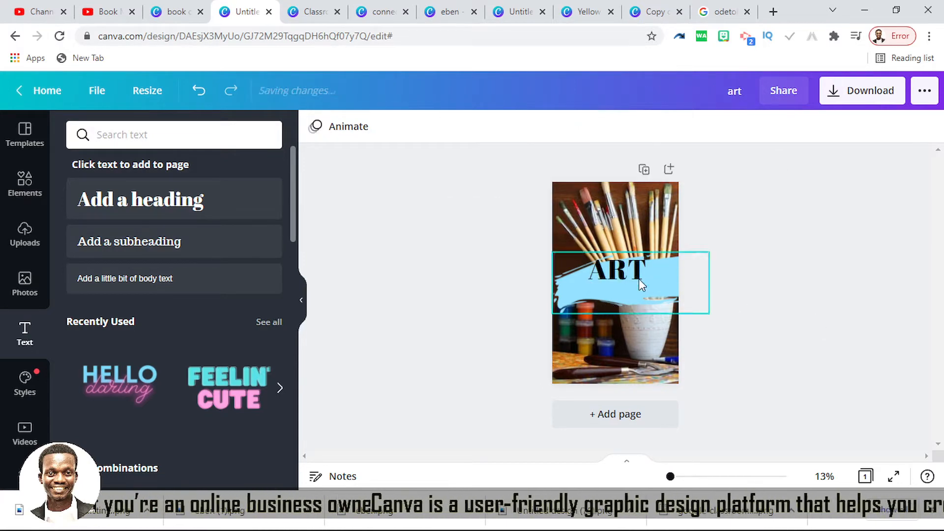
{"action": "left_click_drag", "start_coordinate": [639, 277], "coordinate": [651, 285]}
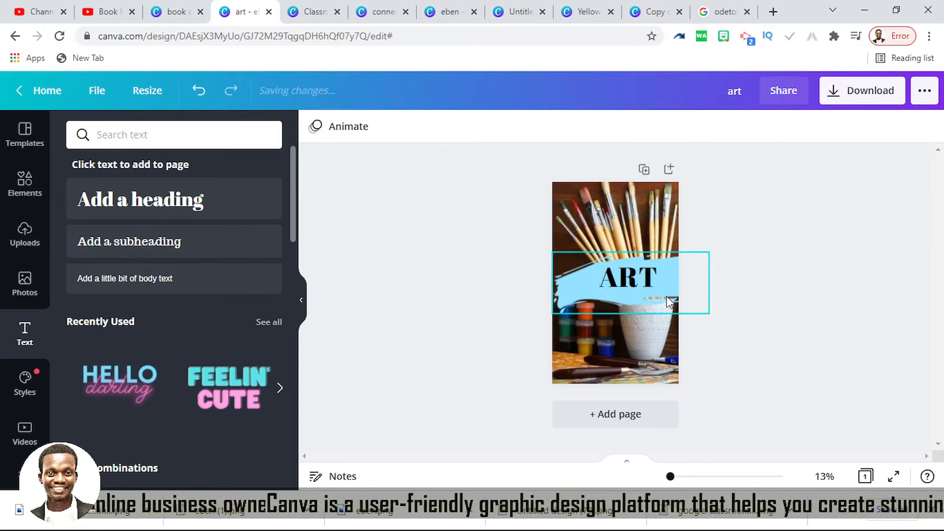
Change the ART heading's font to Libre Franklin Bold and shift it slightly down and right on the paint stroke
{"action": "left_click", "coordinate": [651, 280]}
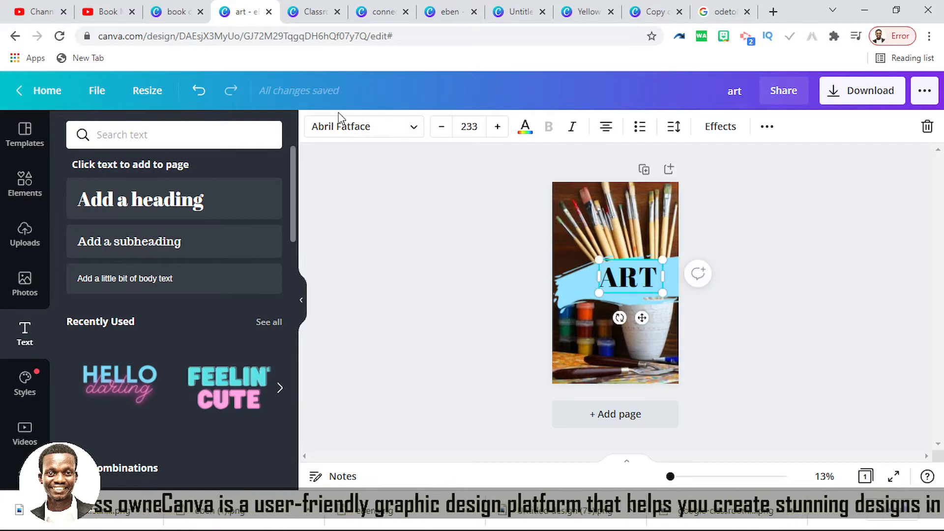
{"action": "left_click", "coordinate": [342, 127]}
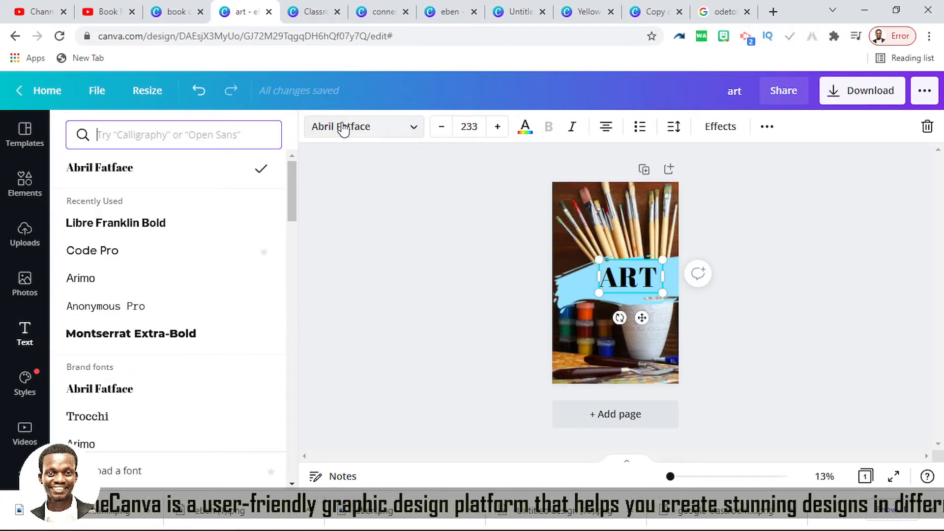
{"action": "left_click", "coordinate": [161, 224]}
{"action": "left_click", "coordinate": [638, 282]}
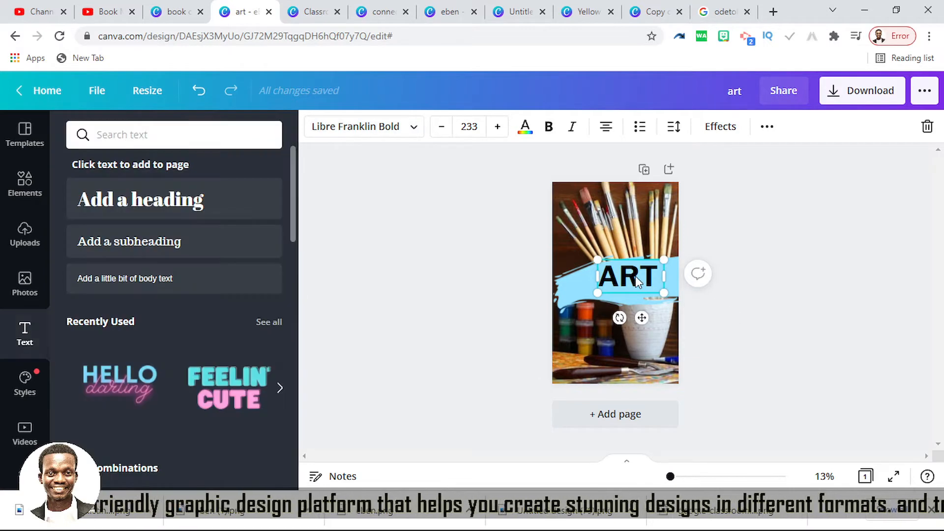
{"action": "left_click_drag", "start_coordinate": [638, 282], "coordinate": [646, 288]}
{"action": "left_click", "coordinate": [744, 362]}
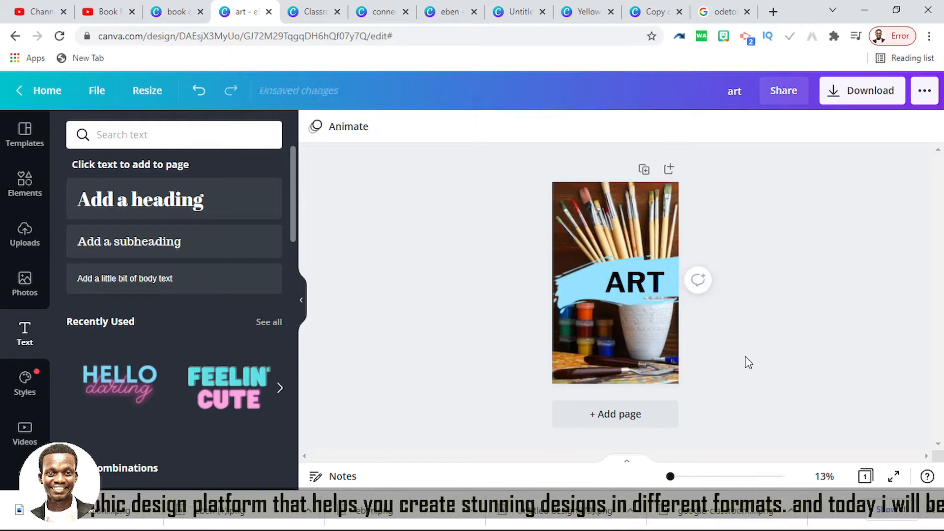
Enlarge the ART heading to size 266
{"action": "left_click", "coordinate": [609, 287]}
{"action": "left_click_drag", "start_coordinate": [606, 265], "coordinate": [595, 261]}
{"action": "left_click", "coordinate": [767, 126]}
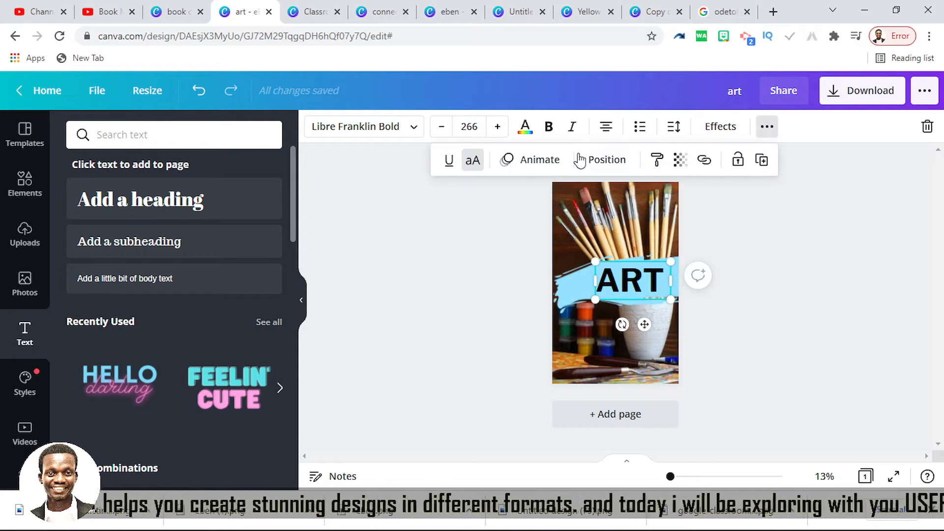
{"action": "left_click", "coordinate": [482, 310]}
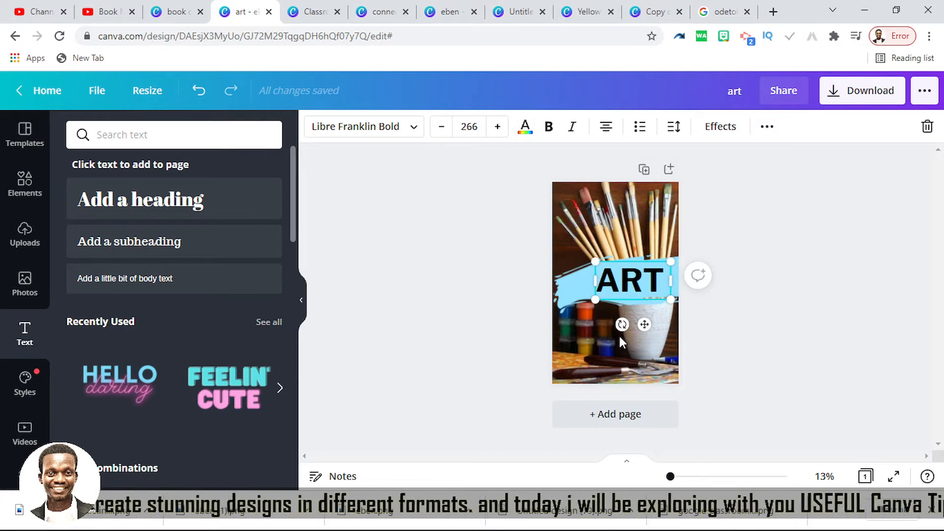
Place a copy of the ART heading below it reading "AT", shrunk to size 148 under the heading's right end
{"action": "left_click_drag", "start_coordinate": [640, 288], "coordinate": [634, 328]}
{"action": "double_click", "coordinate": [635, 325]}
{"action": "type", "text": "AT"}
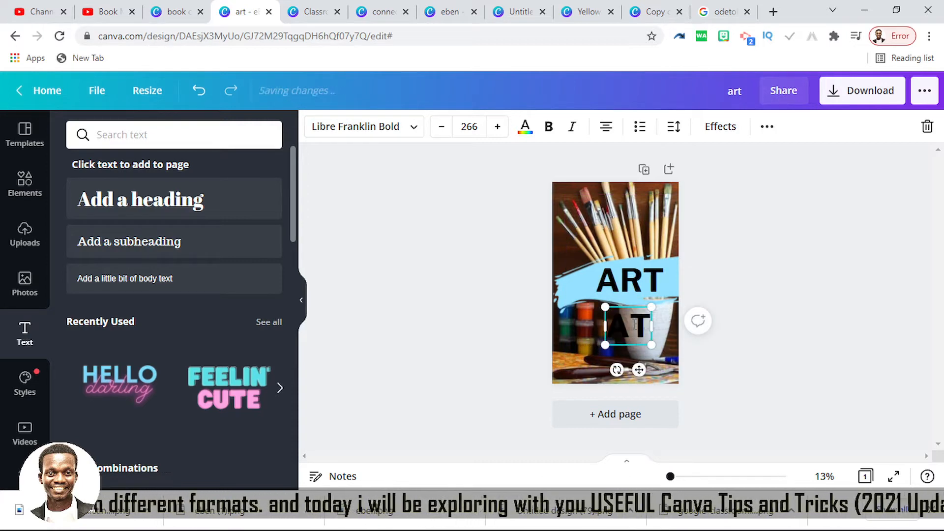
{"action": "mouse_move", "coordinate": [653, 307]}
{"action": "left_mouse_down"}
{"action": "mouse_move", "coordinate": [621, 332]}
{"action": "mouse_move", "coordinate": [654, 306]}
{"action": "mouse_move", "coordinate": [645, 305]}
{"action": "left_mouse_up"}
{"action": "left_click", "coordinate": [768, 356]}
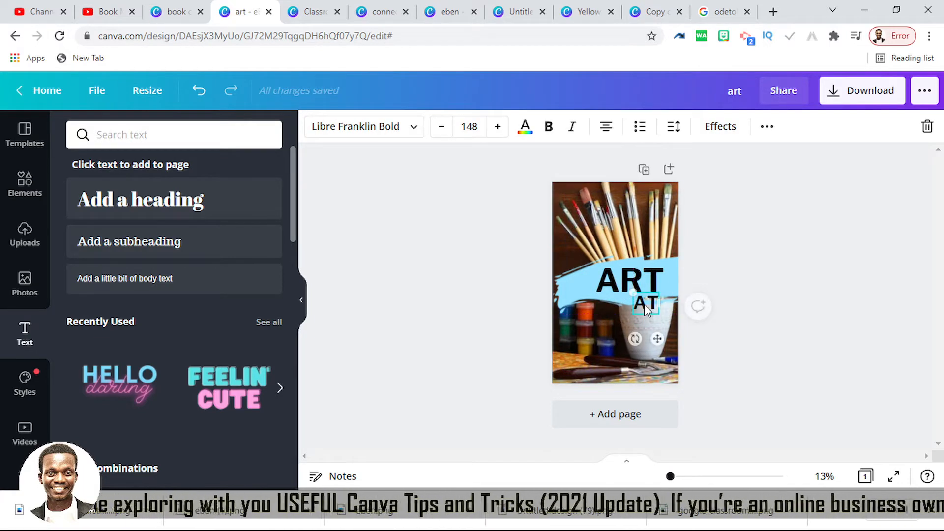
{"action": "left_click", "coordinate": [799, 298]}
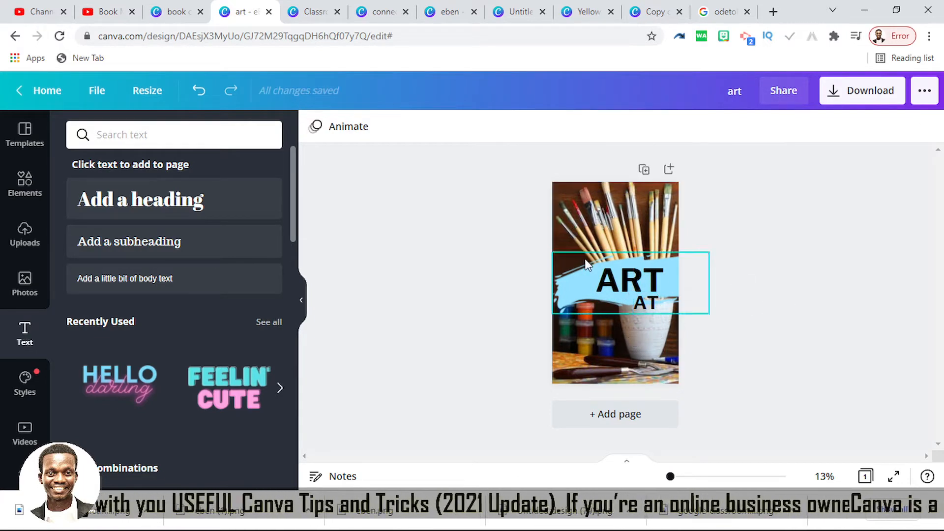
Duplicate the ART heading below AT, change the copy to "HEART" and widen its text box to fit one line
{"action": "left_click", "coordinate": [620, 278]}
{"action": "key", "text": "ctrl+d"}
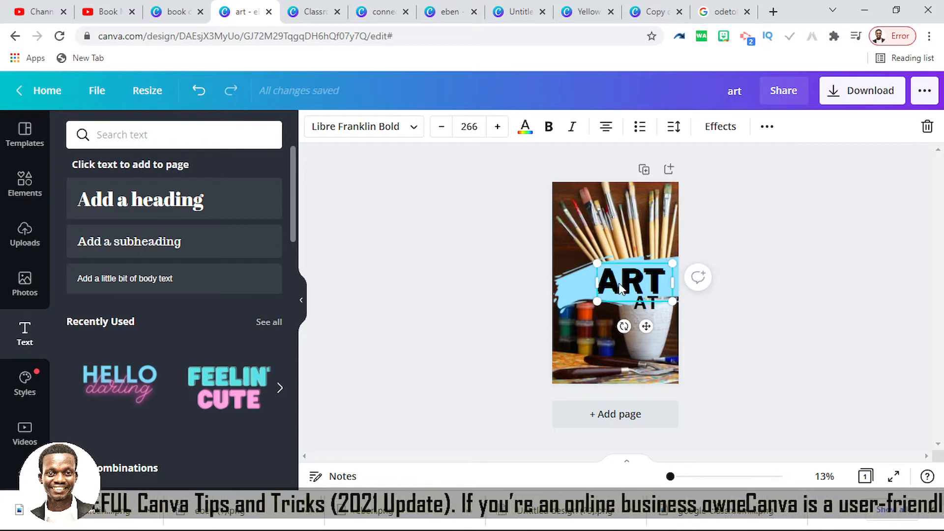
{"action": "left_click_drag", "start_coordinate": [620, 274], "coordinate": [619, 320]}
{"action": "double_click", "coordinate": [620, 319]}
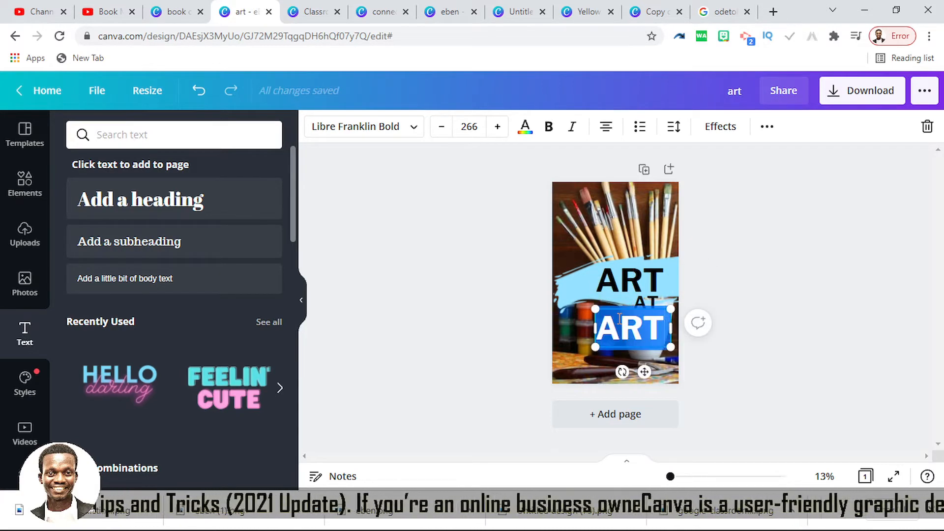
{"action": "type", "text": "HEART"}
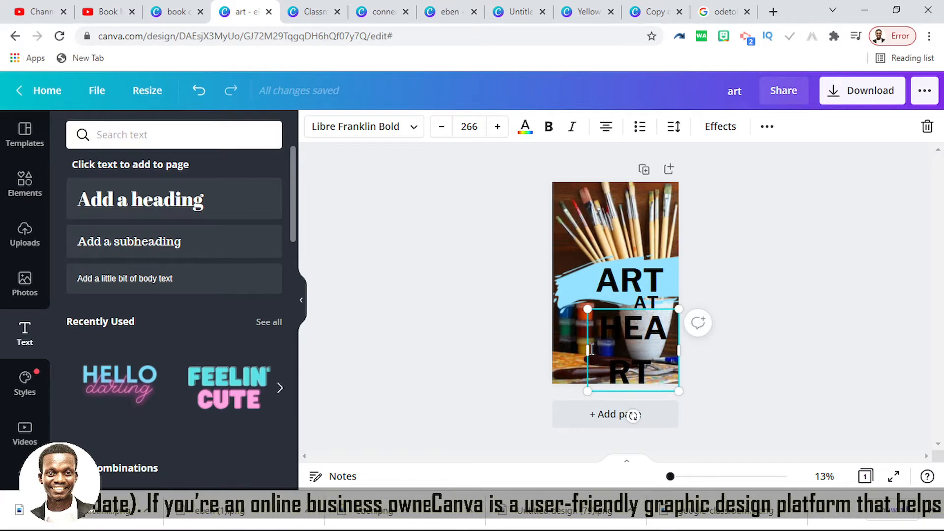
{"action": "left_click_drag", "start_coordinate": [584, 347], "coordinate": [543, 355]}
{"action": "left_click", "coordinate": [761, 367]}
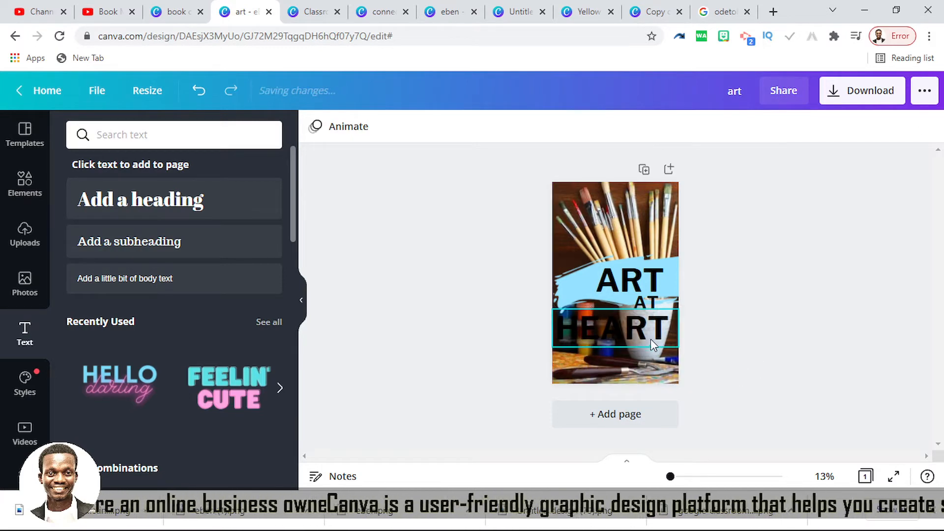
Shift HEART slightly up and right, and give it a Shadow effect in yellow
{"action": "left_click", "coordinate": [656, 334]}
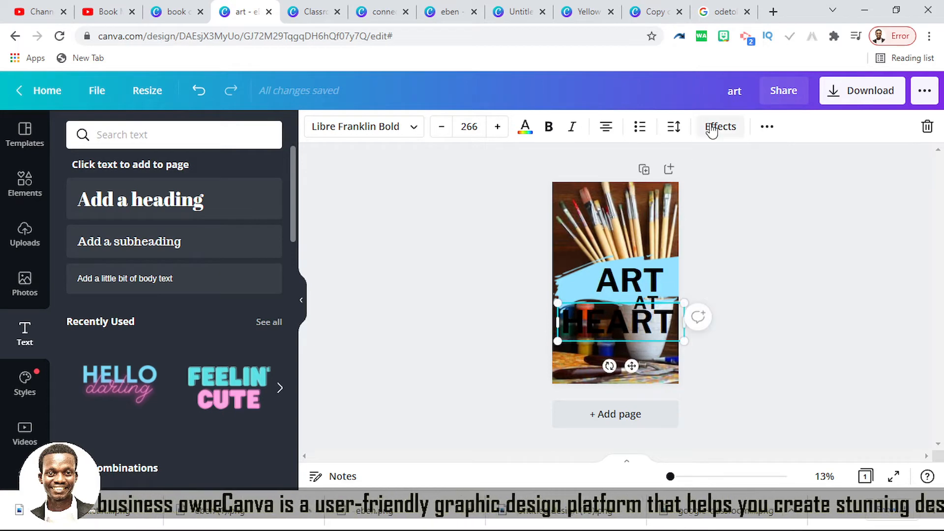
{"action": "left_click", "coordinate": [714, 128]}
{"action": "left_click", "coordinate": [164, 214]}
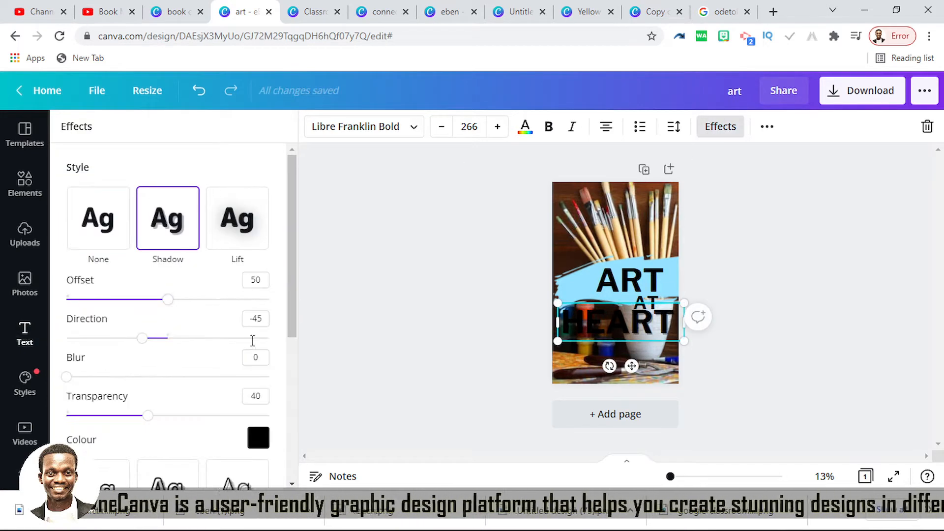
{"action": "left_click", "coordinate": [258, 438]}
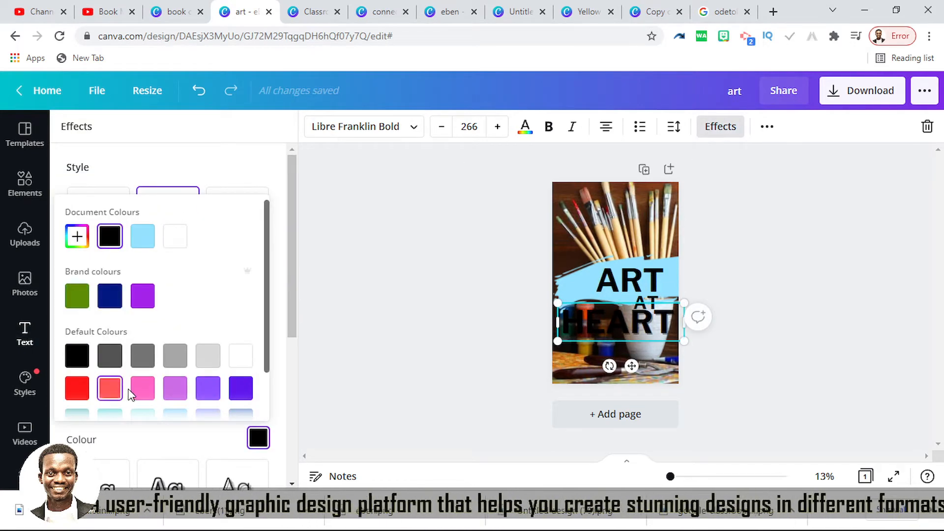
{"action": "scroll", "coordinate": [158, 369], "scroll_direction": "down", "scroll_amount": 2}
{"action": "left_click", "coordinate": [176, 393]}
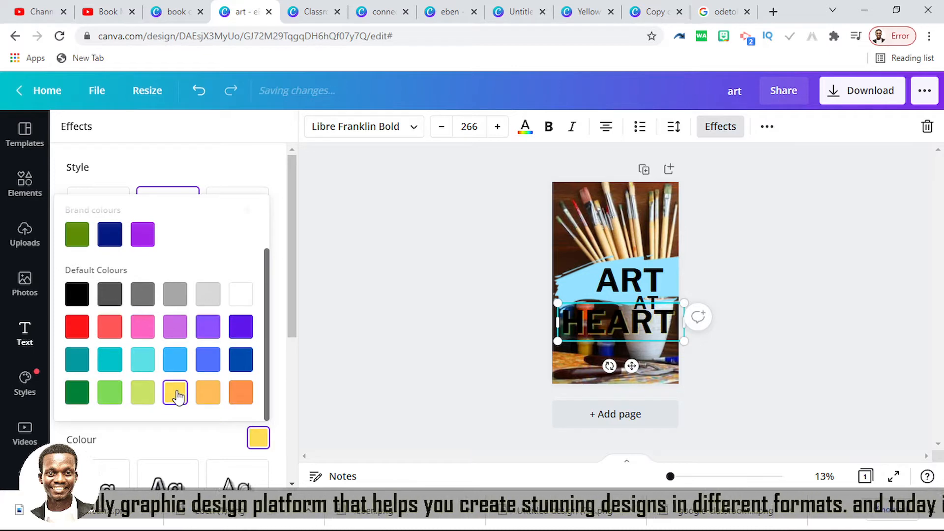
Reduce the HEART text to size 251
{"action": "left_click_drag", "start_coordinate": [560, 303], "coordinate": [565, 305]}
{"action": "scroll", "coordinate": [235, 433], "scroll_direction": "down", "scroll_amount": 2}
{"action": "scroll", "coordinate": [231, 423], "scroll_direction": "down", "scroll_amount": 2}
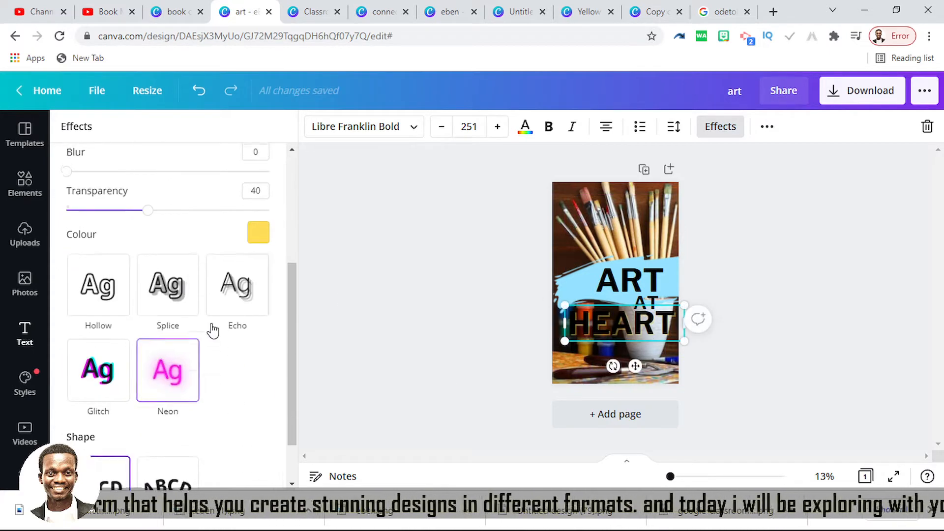
{"action": "scroll", "coordinate": [196, 325], "scroll_direction": "up", "scroll_amount": 4}
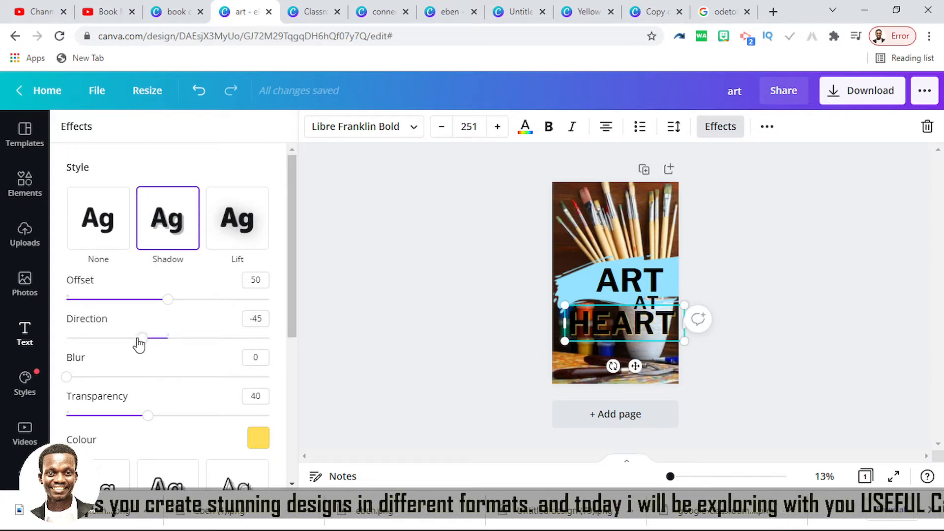
Set the HEART shadow's offset to 69, direction to 78 and transparency to 96
{"action": "mouse_move", "coordinate": [140, 344]}
{"action": "left_mouse_down"}
{"action": "mouse_move", "coordinate": [108, 340]}
{"action": "mouse_move", "coordinate": [142, 338]}
{"action": "left_mouse_up"}
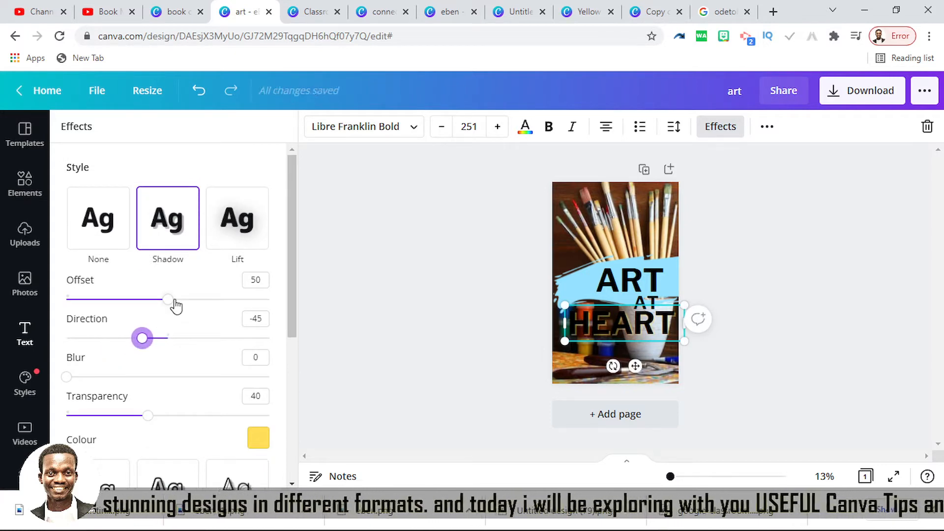
{"action": "left_click_drag", "start_coordinate": [176, 306], "coordinate": [264, 300]}
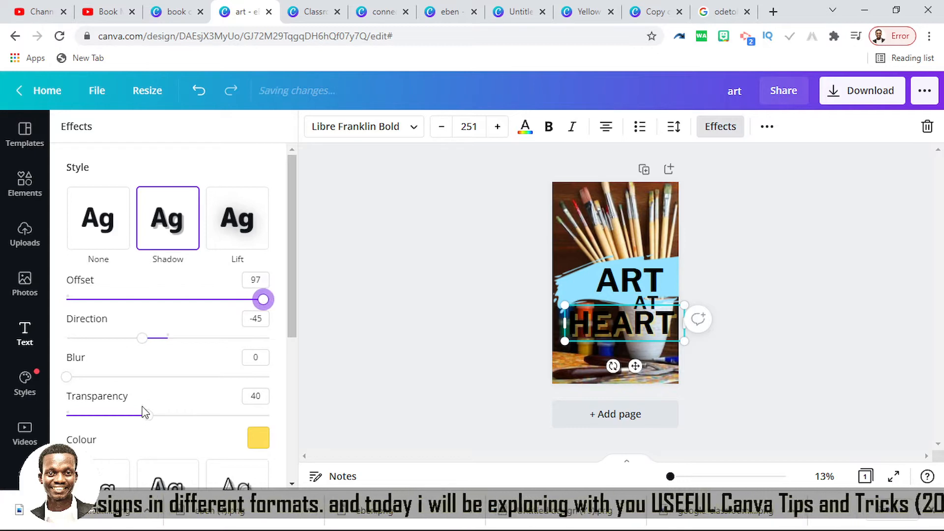
{"action": "left_click_drag", "start_coordinate": [147, 416], "coordinate": [211, 416]}
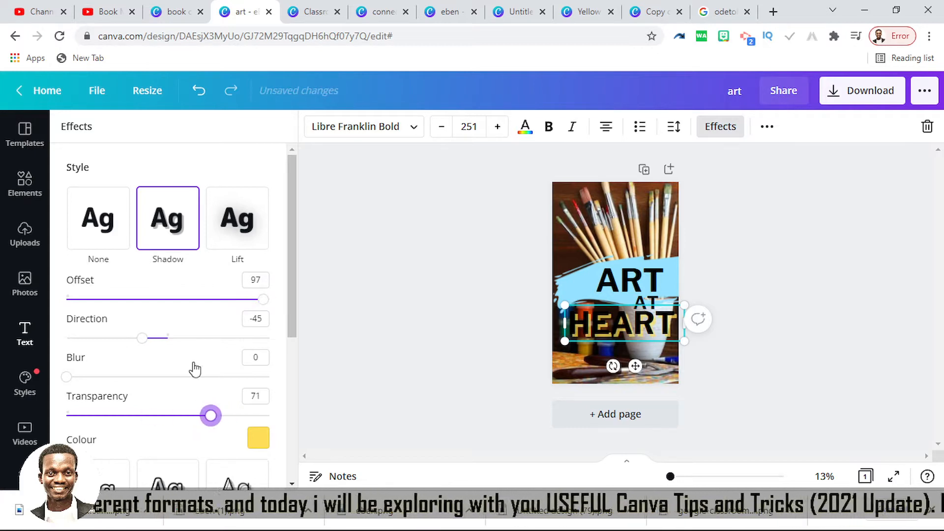
{"action": "left_click_drag", "start_coordinate": [252, 306], "coordinate": [208, 310]}
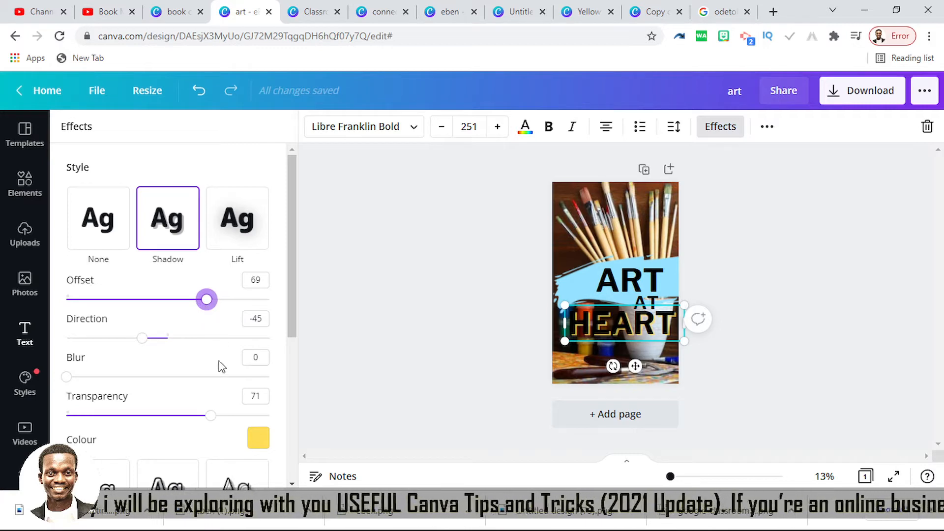
{"action": "left_click_drag", "start_coordinate": [142, 340], "coordinate": [176, 338]}
{"action": "left_click_drag", "start_coordinate": [200, 338], "coordinate": [212, 338]}
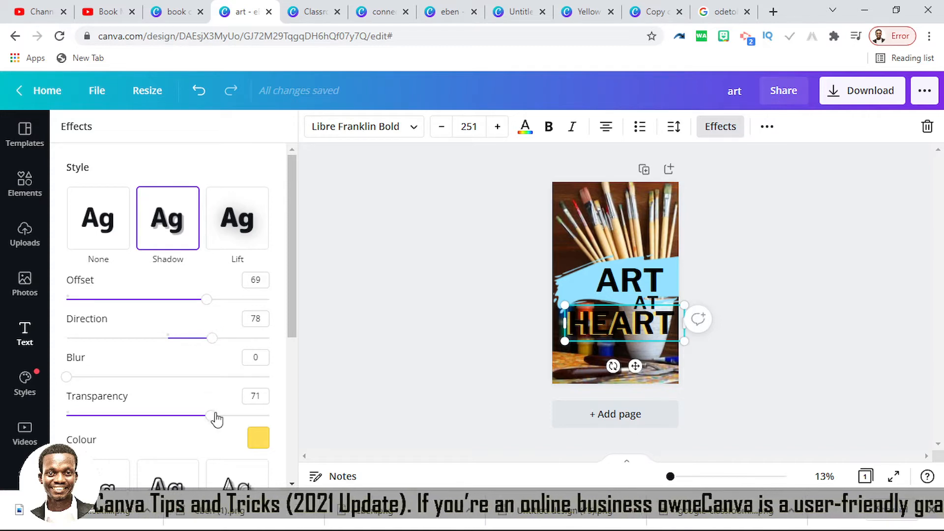
{"action": "left_click_drag", "start_coordinate": [216, 415], "coordinate": [263, 415]}
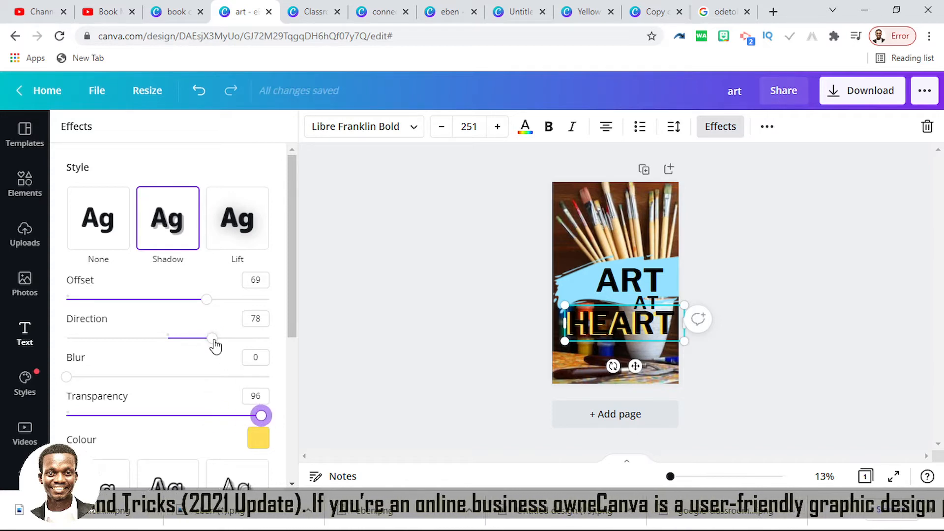
Set the HEART shadow's offset to 39 and direction to 119
{"action": "left_click_drag", "start_coordinate": [215, 340], "coordinate": [183, 341]}
{"action": "left_click_drag", "start_coordinate": [207, 300], "coordinate": [150, 309]}
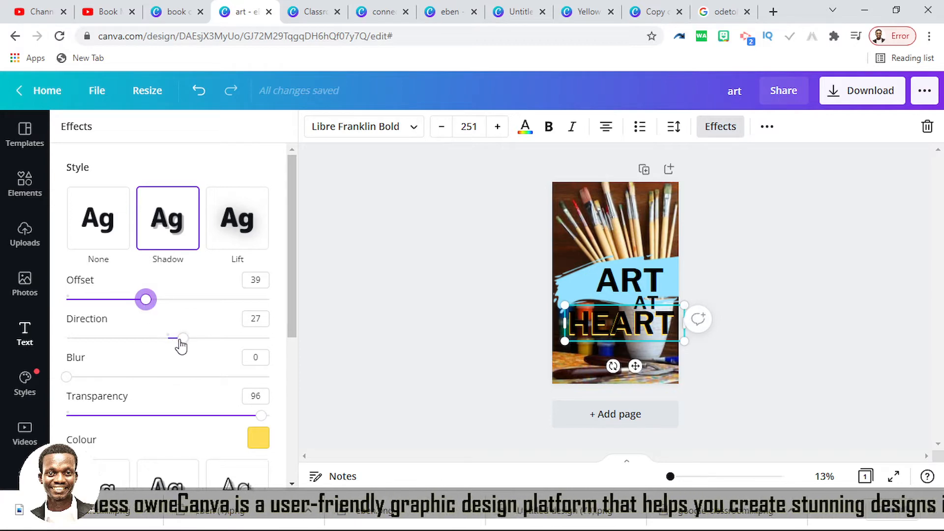
{"action": "left_click_drag", "start_coordinate": [181, 340], "coordinate": [231, 341]}
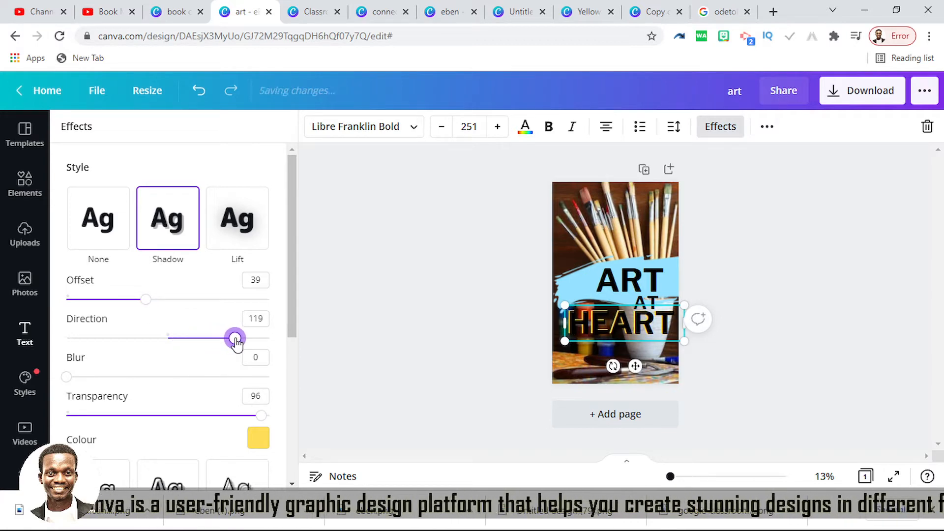
{"action": "left_click", "coordinate": [750, 248]}
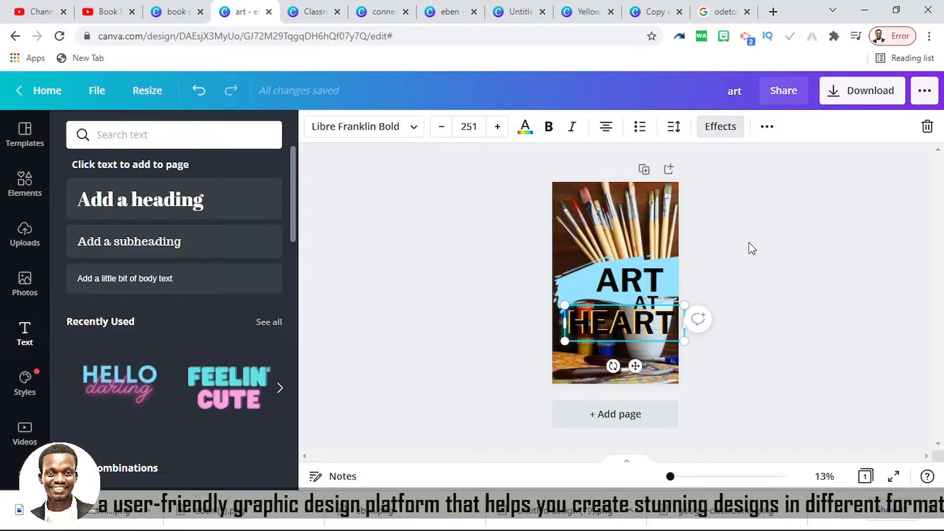
Nudge AT slightly up and right, and move HEART up closer beneath ART
{"action": "left_click", "coordinate": [769, 282]}
{"action": "left_click", "coordinate": [657, 301]}
{"action": "left_click_drag", "start_coordinate": [653, 299], "coordinate": [661, 291]}
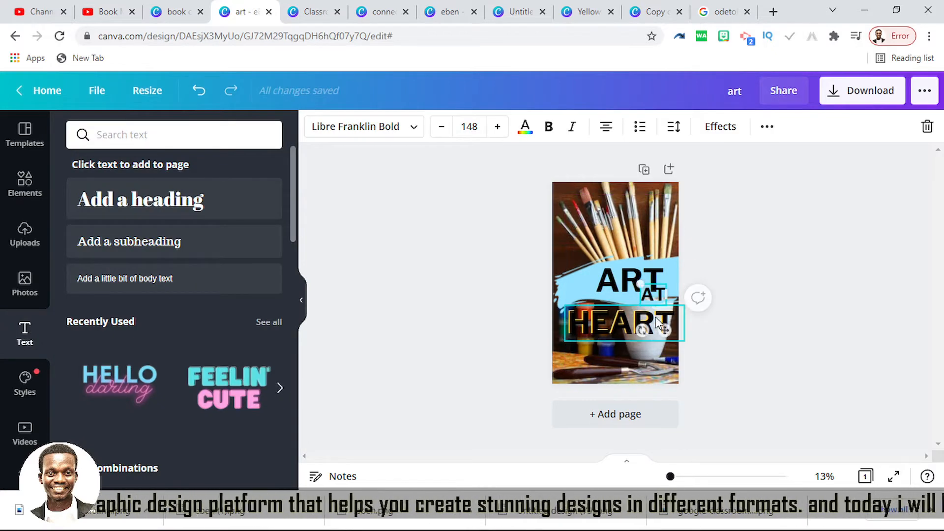
{"action": "left_click_drag", "start_coordinate": [601, 321], "coordinate": [602, 312]}
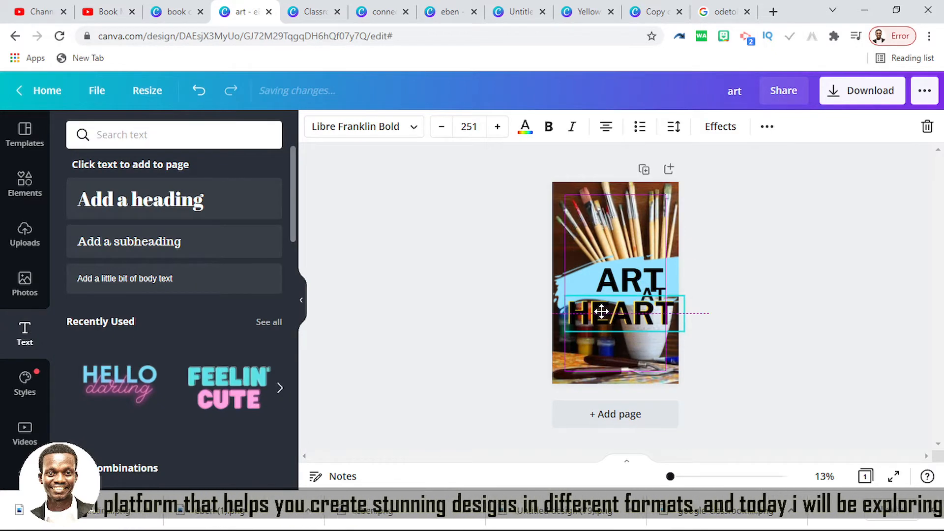
{"action": "left_click", "coordinate": [784, 268]}
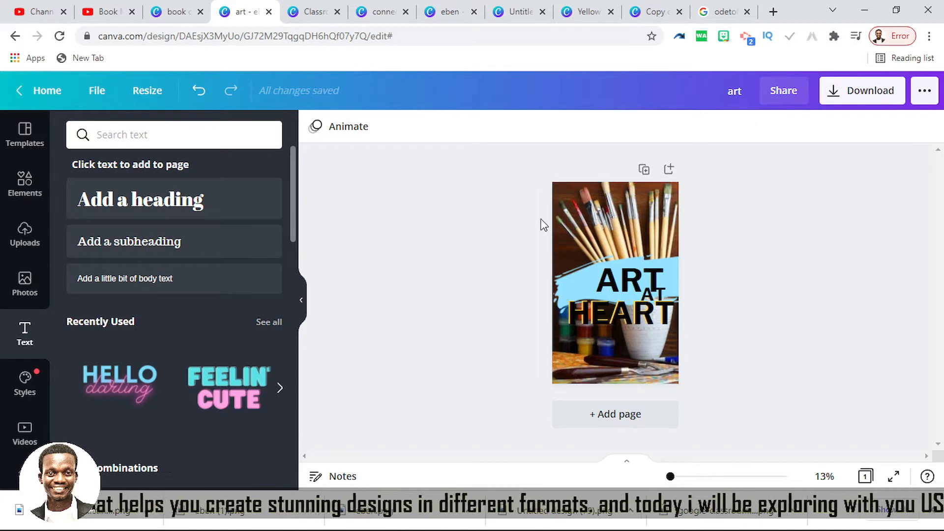
Duplicate the finished cover page as a second page
{"action": "left_click_drag", "start_coordinate": [531, 206], "coordinate": [714, 367]}
{"action": "left_click", "coordinate": [741, 310]}
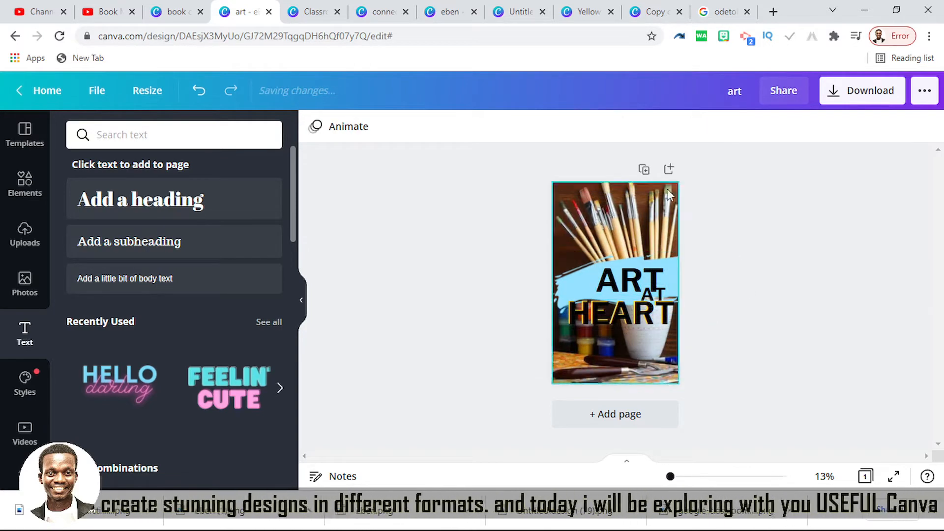
{"action": "left_click", "coordinate": [643, 171]}
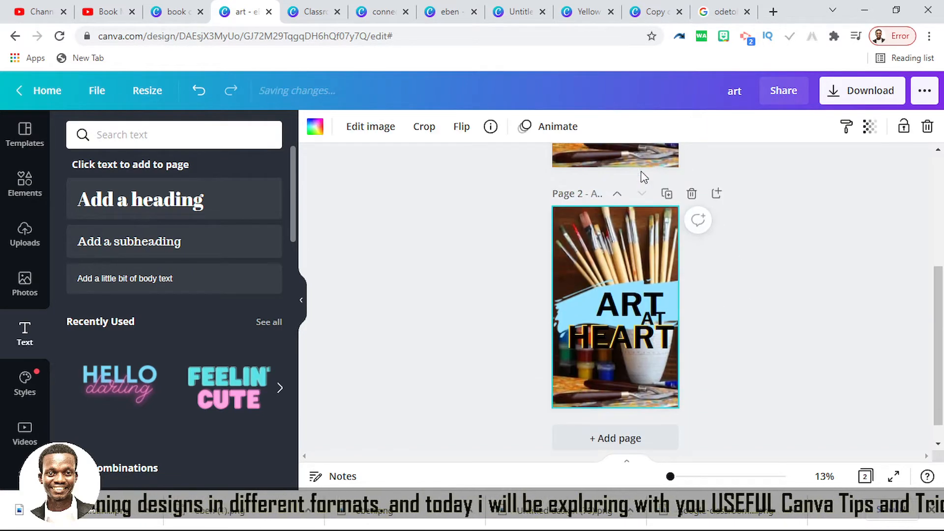
{"action": "left_click", "coordinate": [620, 306]}
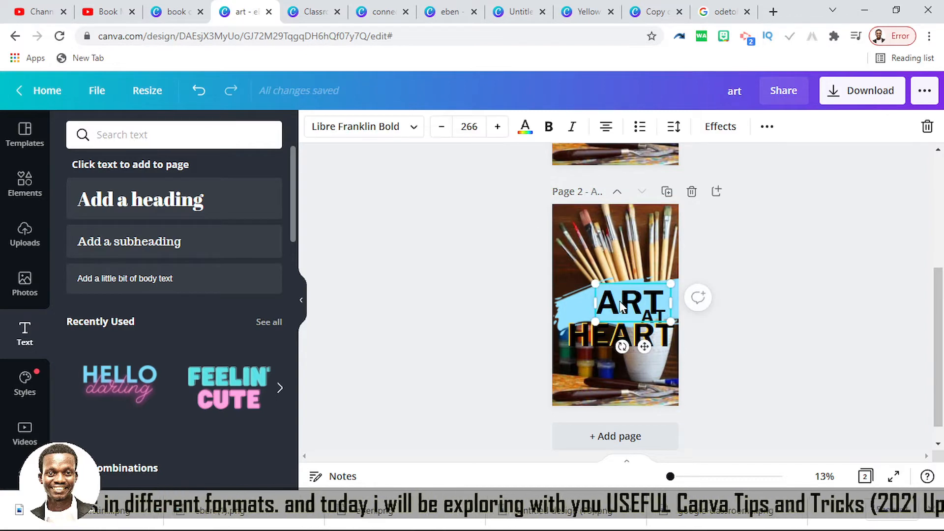
{"action": "key", "text": "Delete"}
{"action": "left_click", "coordinate": [622, 334]}
{"action": "key", "text": "Delete"}
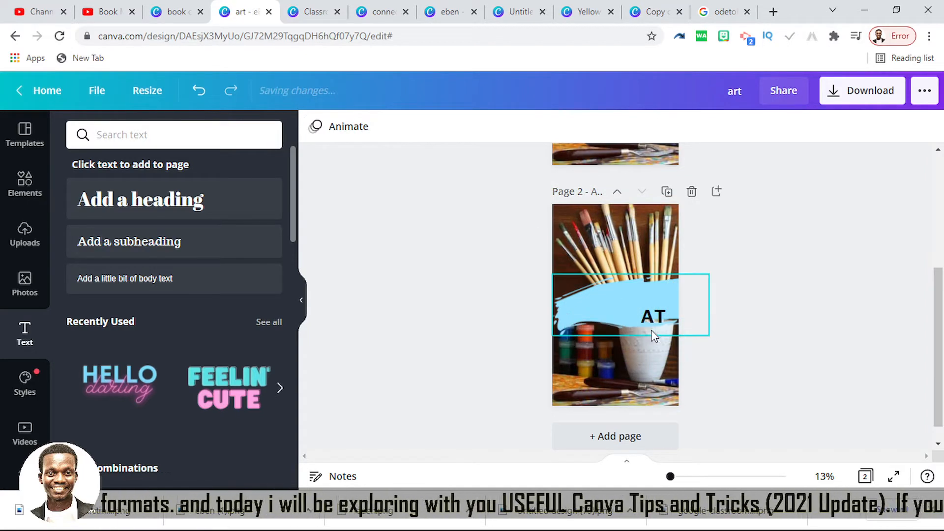
{"action": "left_click", "coordinate": [659, 321]}
{"action": "key", "text": "Delete"}
{"action": "key", "text": "ctrl+z"}
{"action": "key", "text": "ctrl+z"}
{"action": "key", "text": "ctrl+z"}
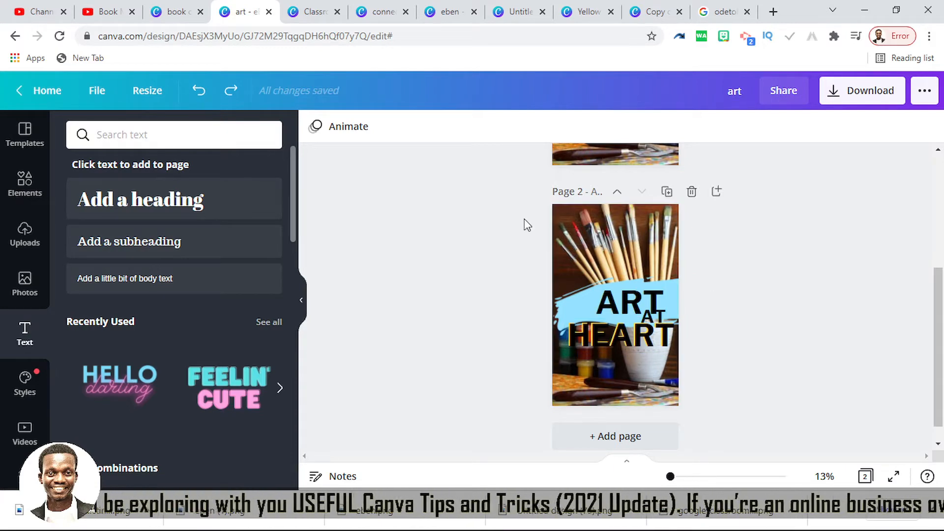
Delete the paintbrush background photo from page 2
{"action": "left_click_drag", "start_coordinate": [524, 222], "coordinate": [692, 411]}
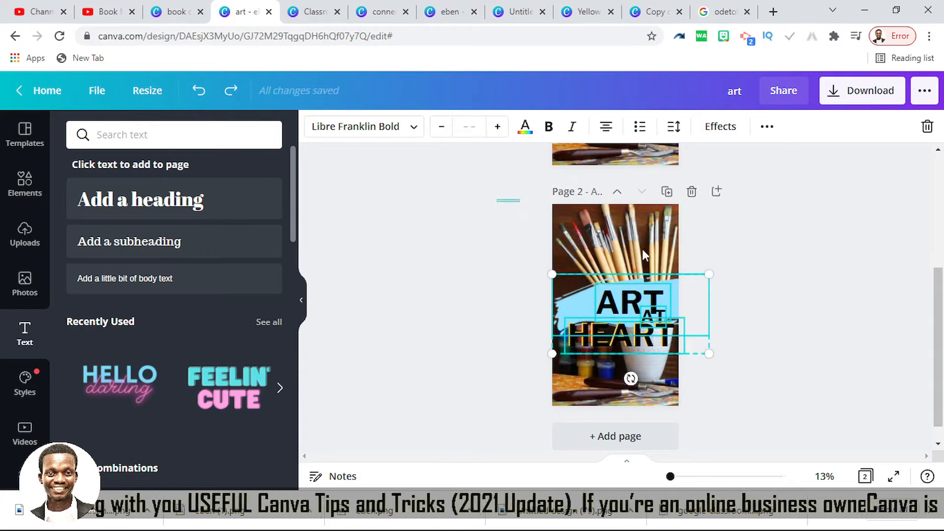
{"action": "left_click_drag", "start_coordinate": [497, 199], "coordinate": [776, 432]}
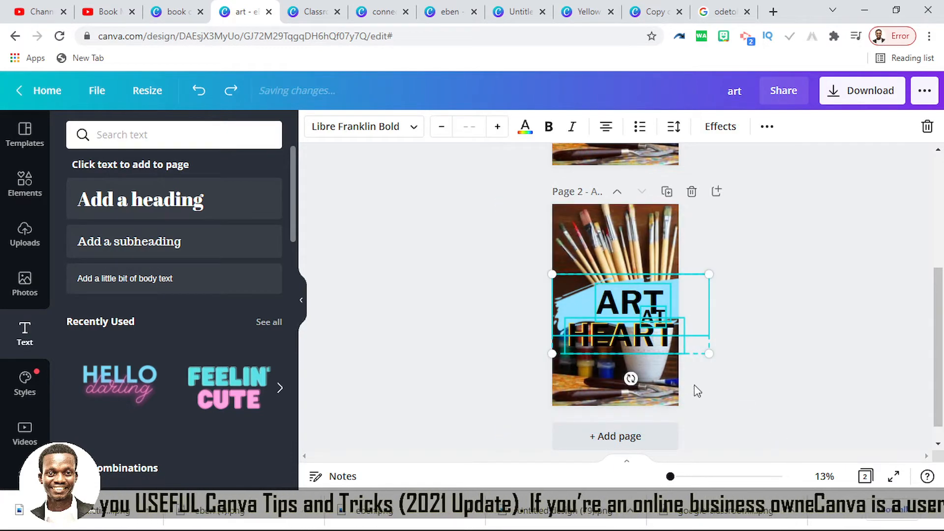
{"action": "left_click", "coordinate": [642, 235]}
{"action": "key", "text": "Delete"}
Select page 2's title texts and blue paint stroke together, and scale and position them to fit within the upper part of the page
{"action": "mouse_move", "coordinate": [524, 254]}
{"action": "left_mouse_down"}
{"action": "mouse_move", "coordinate": [742, 372]}
{"action": "mouse_move", "coordinate": [719, 375]}
{"action": "mouse_move", "coordinate": [615, 271]}
{"action": "mouse_move", "coordinate": [638, 288]}
{"action": "mouse_move", "coordinate": [632, 251]}
{"action": "mouse_move", "coordinate": [647, 252]}
{"action": "left_mouse_up"}
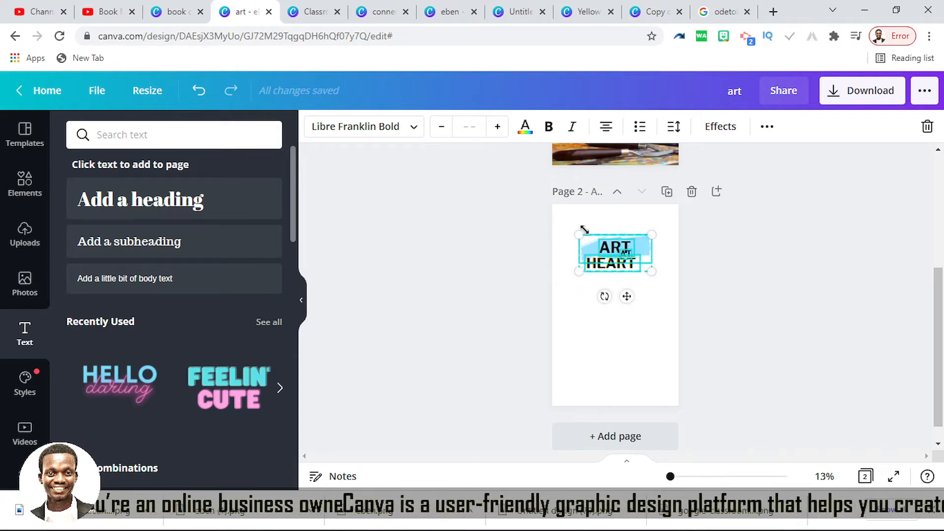
{"action": "left_click_drag", "start_coordinate": [570, 230], "coordinate": [557, 224]}
{"action": "left_click_drag", "start_coordinate": [662, 271], "coordinate": [681, 280]}
{"action": "left_click", "coordinate": [777, 321]}
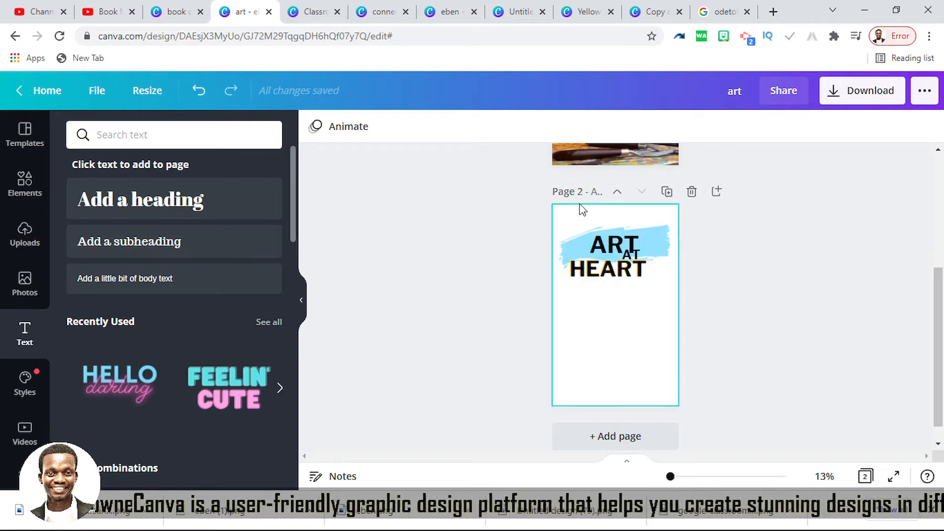
Reuse page 1's paintbrush photo as the full background of page 2
{"action": "left_click", "coordinate": [566, 167]}
{"action": "left_click_drag", "start_coordinate": [566, 167], "coordinate": [619, 330]}
{"action": "left_click", "coordinate": [845, 380]}
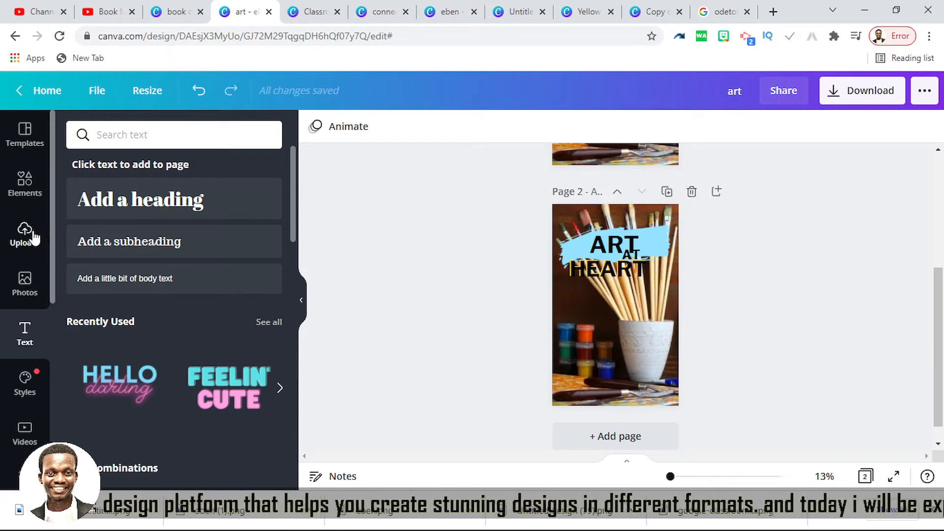
Look through the uploads and other open designs for a portrait, and pick the man's cutout from the pink CME lecture flyer for copying
{"action": "left_click", "coordinate": [25, 183]}
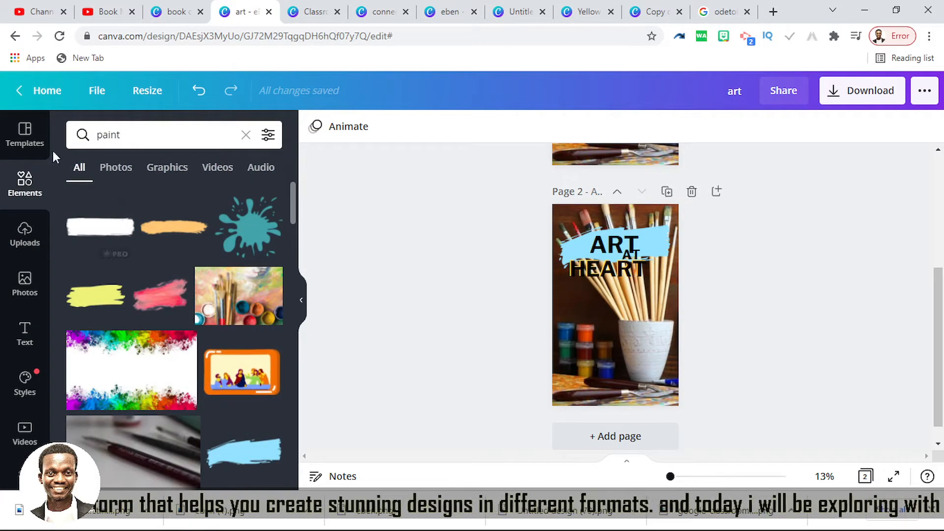
{"action": "left_click", "coordinate": [25, 235]}
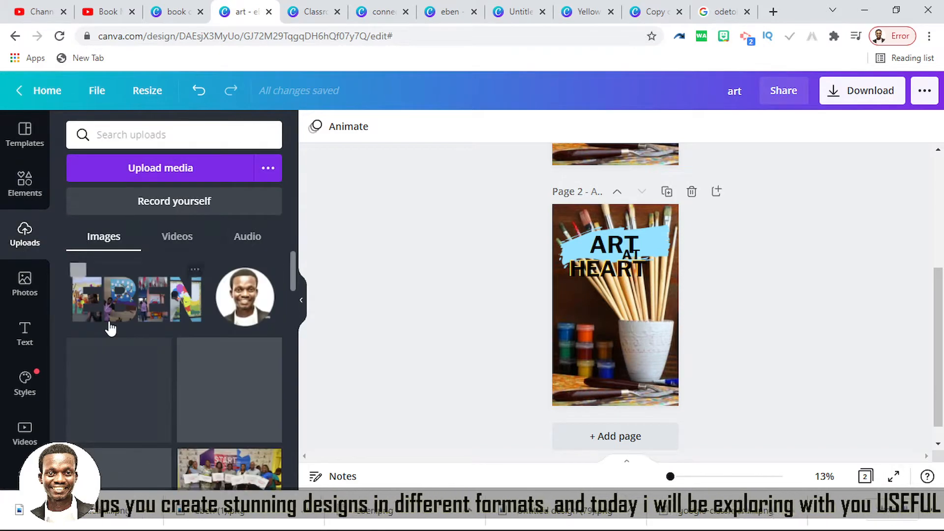
{"action": "scroll", "coordinate": [160, 350], "scroll_direction": "down", "scroll_amount": 2}
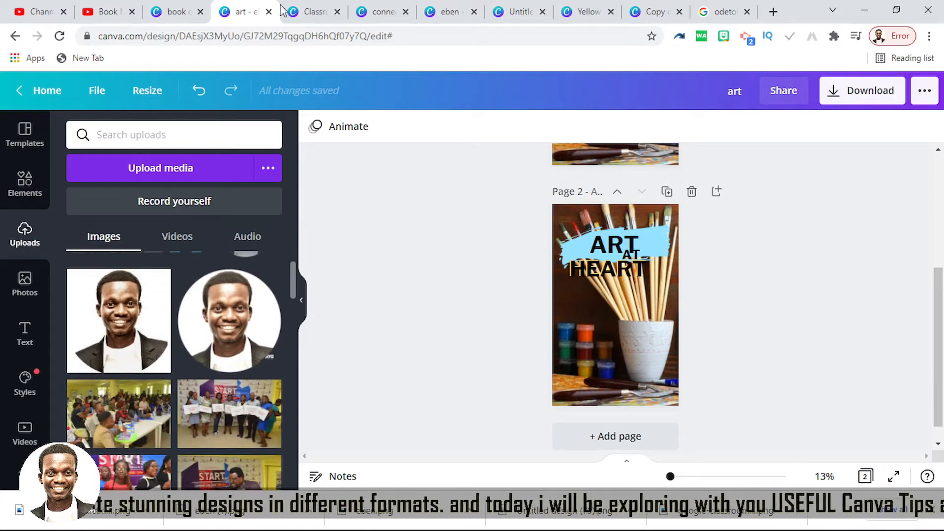
{"action": "left_click", "coordinate": [383, 11]}
{"action": "left_click", "coordinate": [441, 8]}
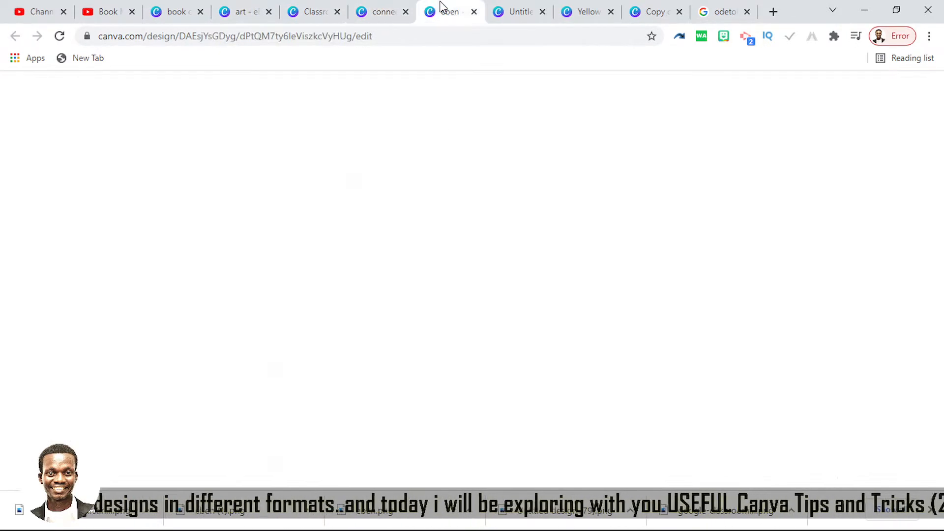
{"action": "left_click", "coordinate": [533, 8]}
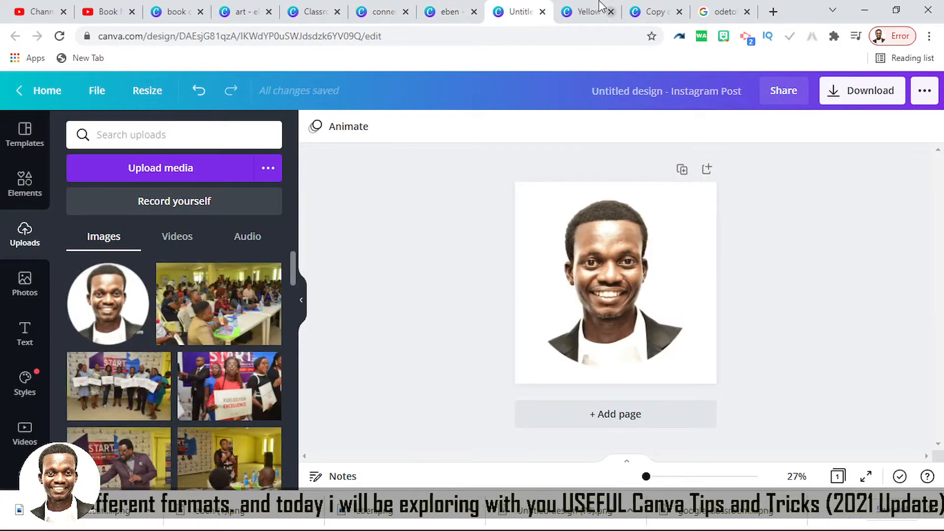
{"action": "left_click", "coordinate": [600, 7]}
{"action": "left_click", "coordinate": [658, 11]}
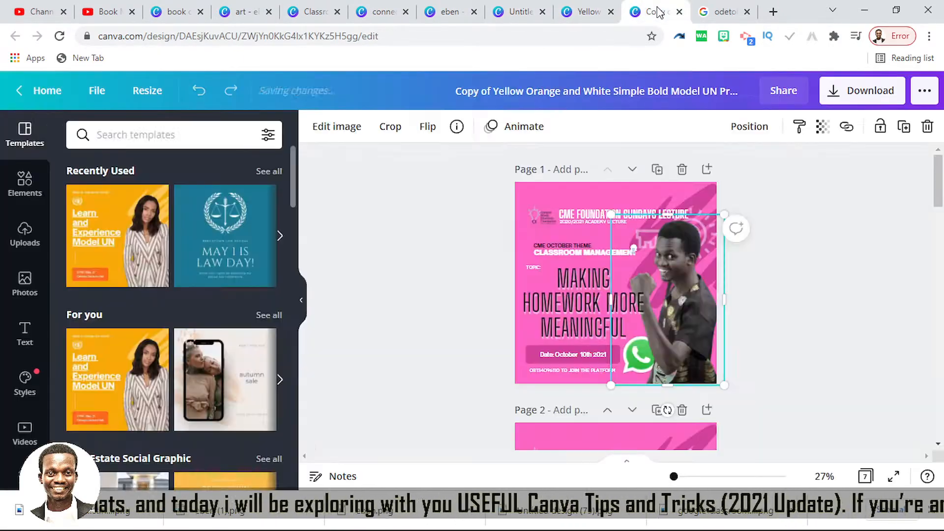
Paste the man's cutout onto page 2 of the art cover and enlarge it against the bottom edge, right of centre
{"action": "left_click", "coordinate": [177, 10]}
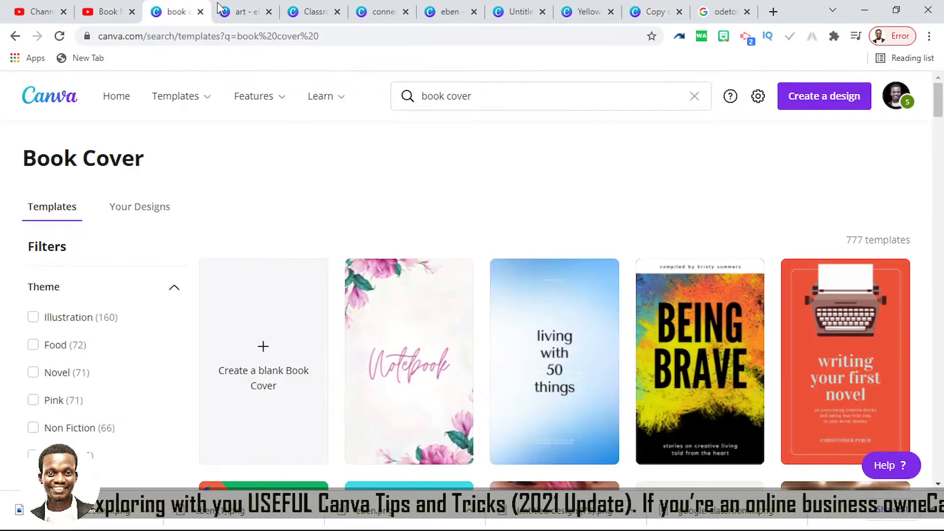
{"action": "left_click", "coordinate": [243, 11]}
{"action": "left_click", "coordinate": [648, 341]}
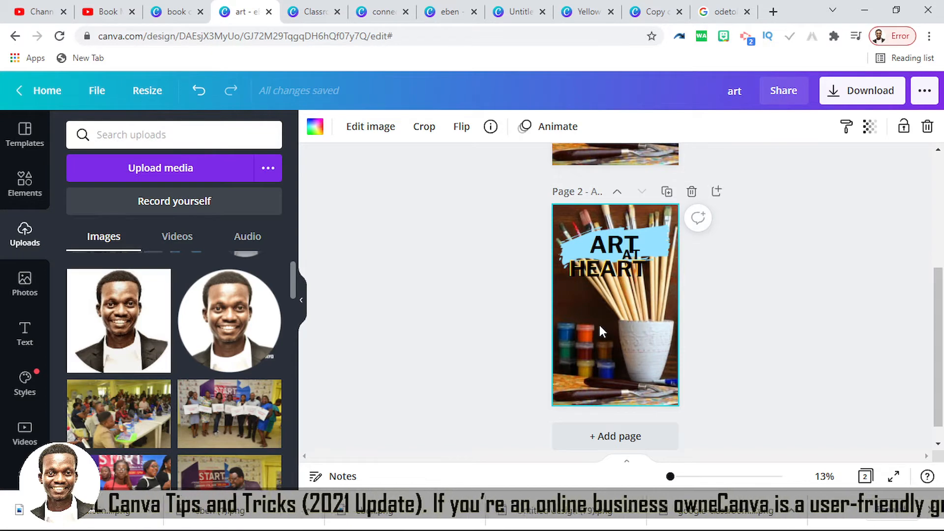
{"action": "key", "text": "ctrl+v"}
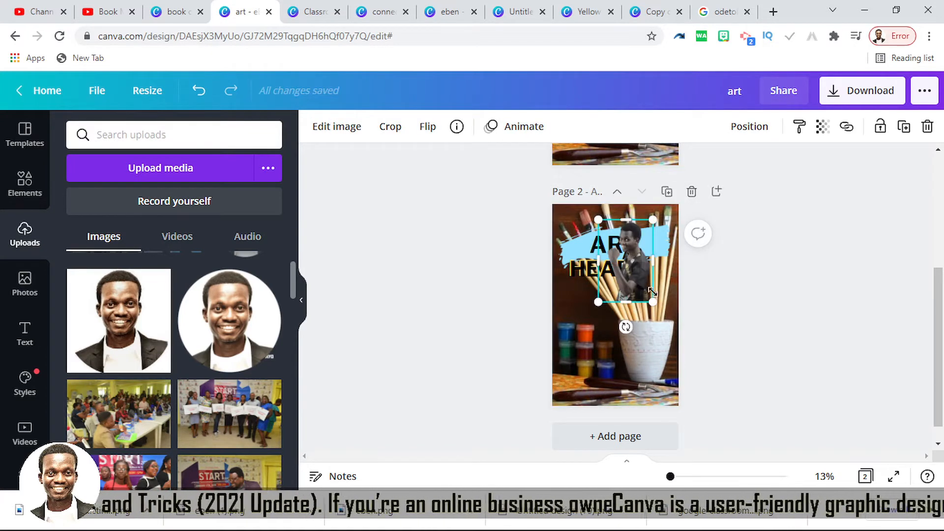
{"action": "left_click_drag", "start_coordinate": [638, 290], "coordinate": [659, 381]}
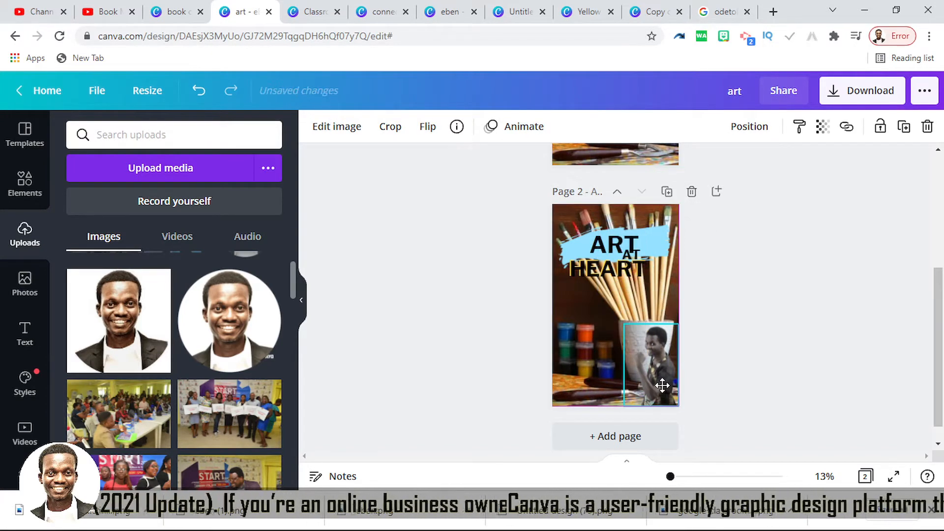
{"action": "left_click_drag", "start_coordinate": [624, 323], "coordinate": [665, 316]}
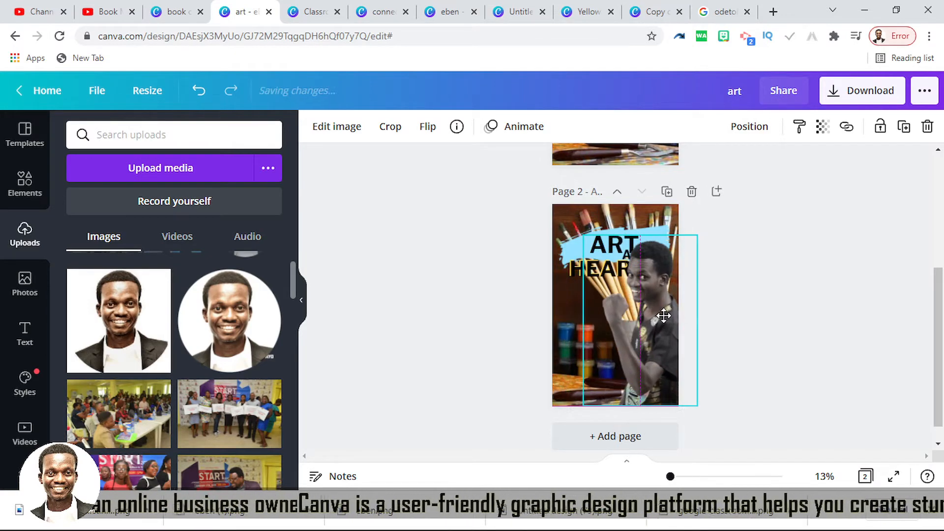
Check the other open designs for the man's cutout, select the one on the pink WELCOME banner, and return to the art cover
{"action": "left_click", "coordinate": [311, 11]}
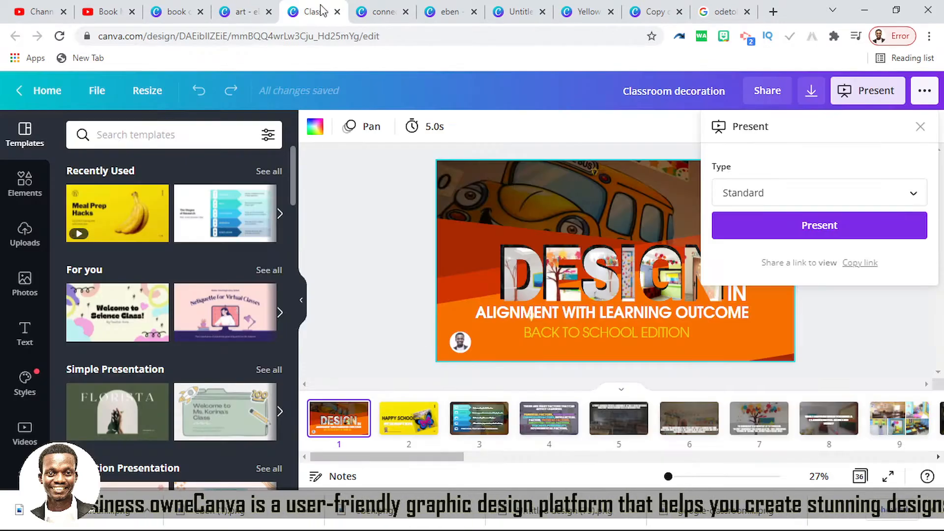
{"action": "left_click", "coordinate": [373, 9]}
{"action": "left_click", "coordinate": [445, 11]}
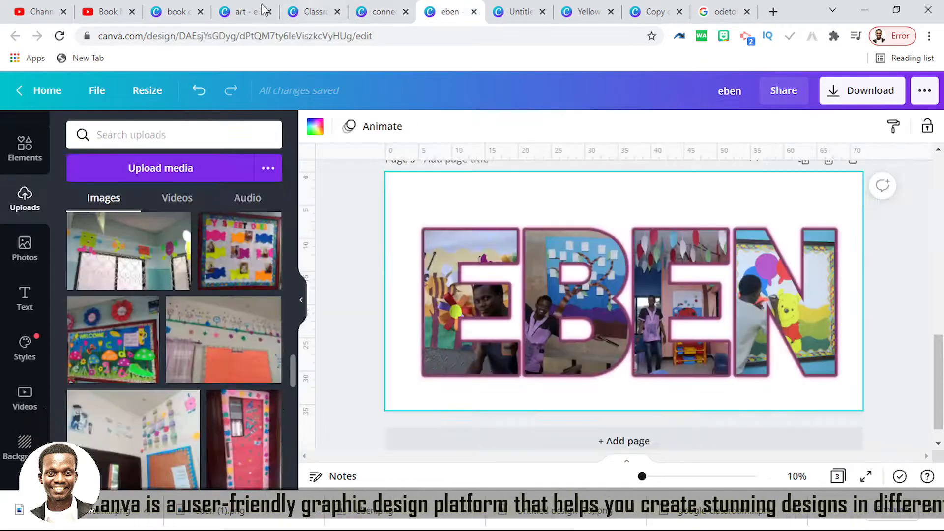
{"action": "left_click", "coordinate": [259, 12]}
{"action": "left_click", "coordinate": [166, 7]}
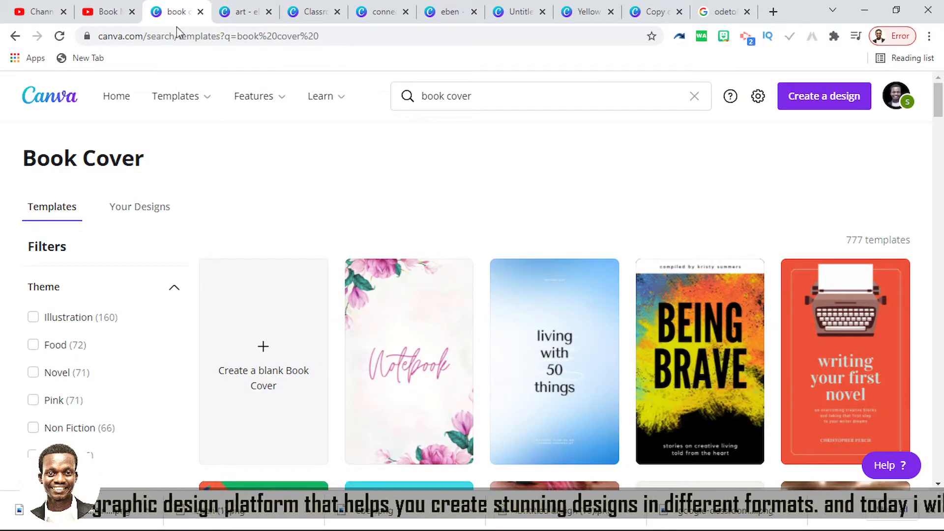
{"action": "mouse_move", "coordinate": [162, 96]}
{"action": "left_click", "coordinate": [315, 12]}
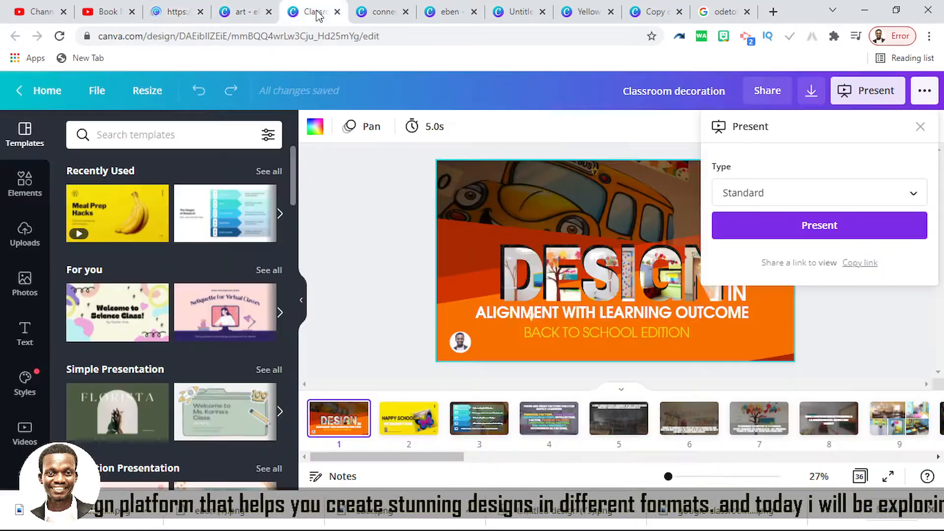
{"action": "left_click", "coordinate": [382, 9]}
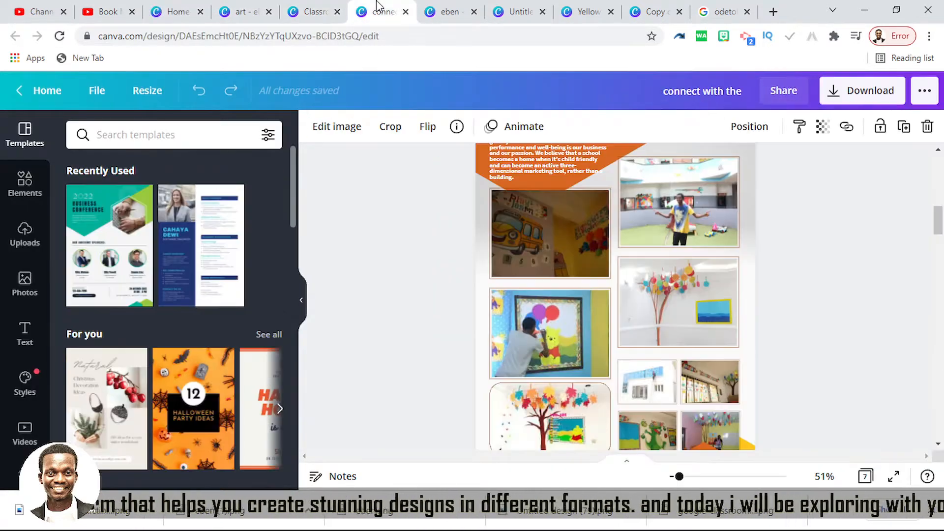
{"action": "left_click", "coordinate": [457, 9]}
{"action": "scroll", "coordinate": [771, 314], "scroll_direction": "up", "scroll_amount": 10}
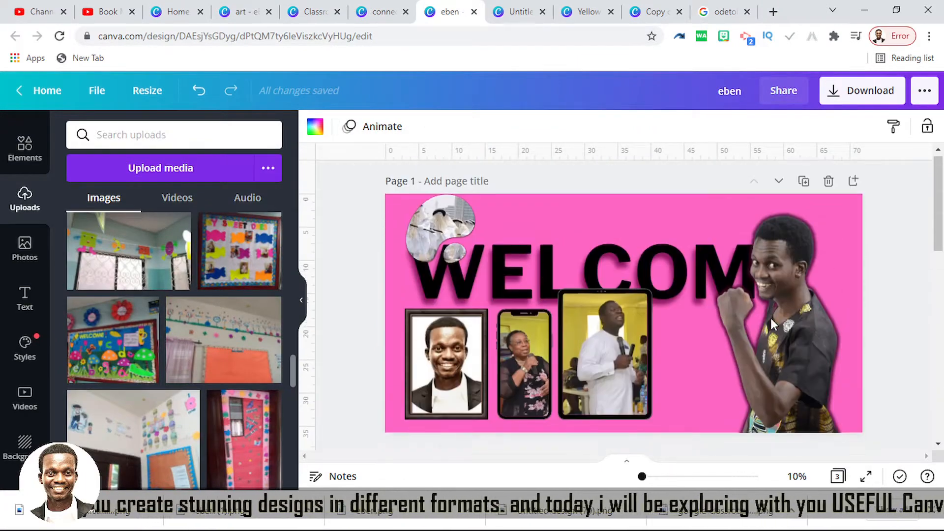
{"action": "left_click", "coordinate": [801, 320]}
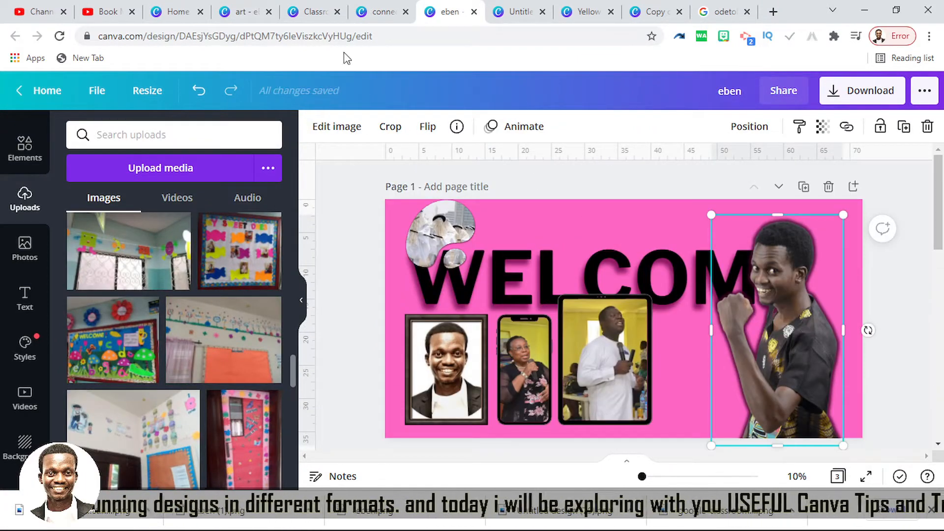
{"action": "left_click", "coordinate": [228, 13]}
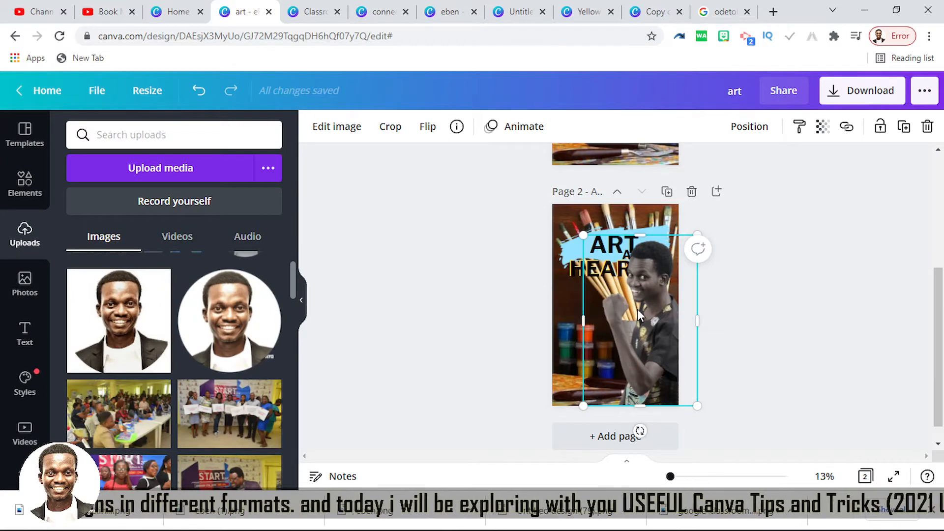
Replace the grey cutout on page 2 with the copied WELCOME banner cutout, scaled down against the cover's lower-right edge
{"action": "key", "text": "Delete"}
{"action": "left_click", "coordinate": [645, 325]}
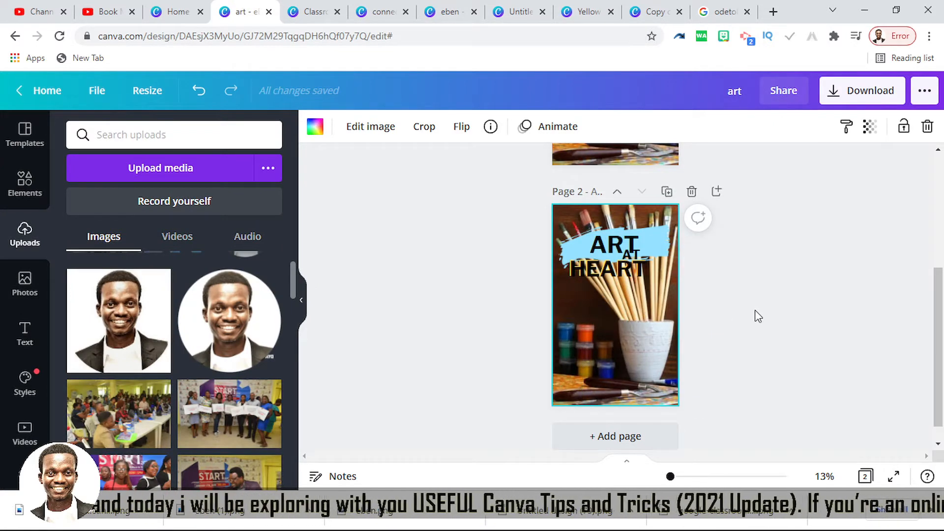
{"action": "key", "text": "ctrl+z"}
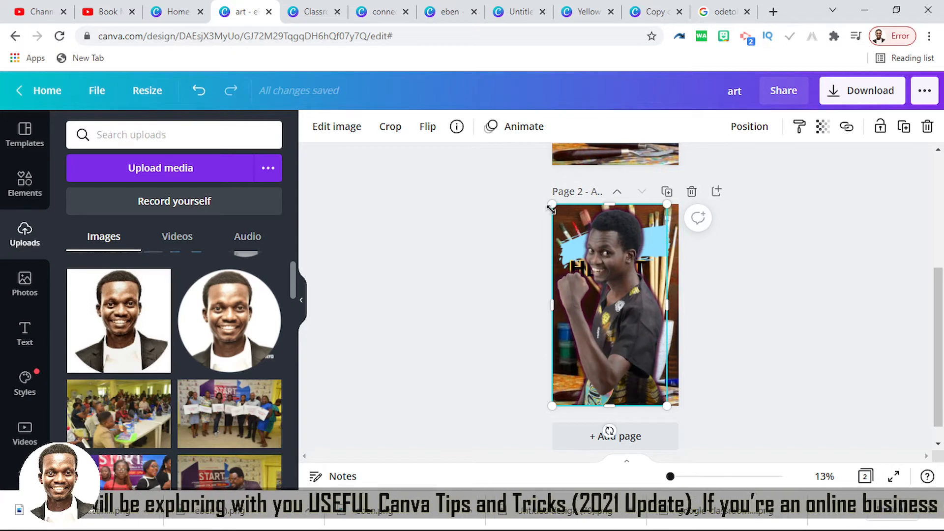
{"action": "left_click_drag", "start_coordinate": [552, 209], "coordinate": [575, 246]}
{"action": "left_click_drag", "start_coordinate": [620, 329], "coordinate": [648, 328]}
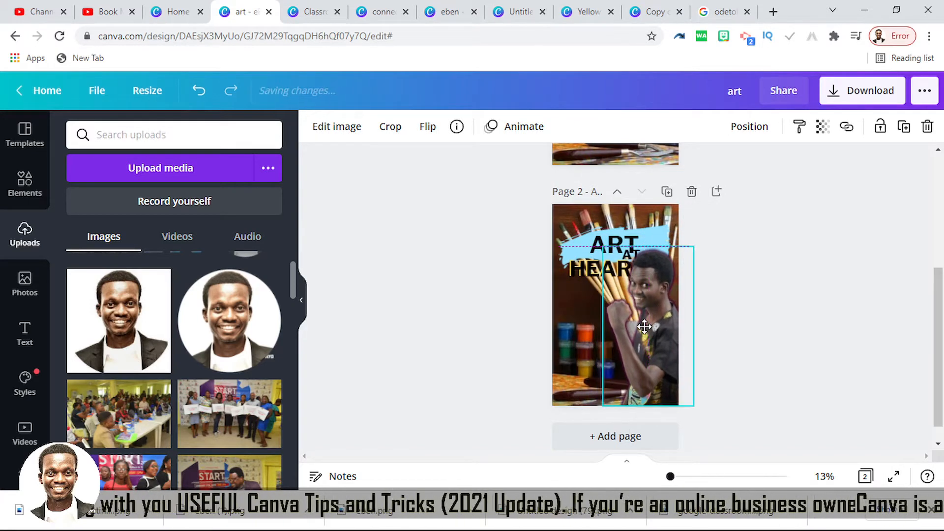
{"action": "left_click", "coordinate": [806, 304]}
Move ART down beside the man's fist and colour it white, and place HEART below it, enlarged to size 212
{"action": "left_click_drag", "start_coordinate": [591, 239], "coordinate": [581, 300]}
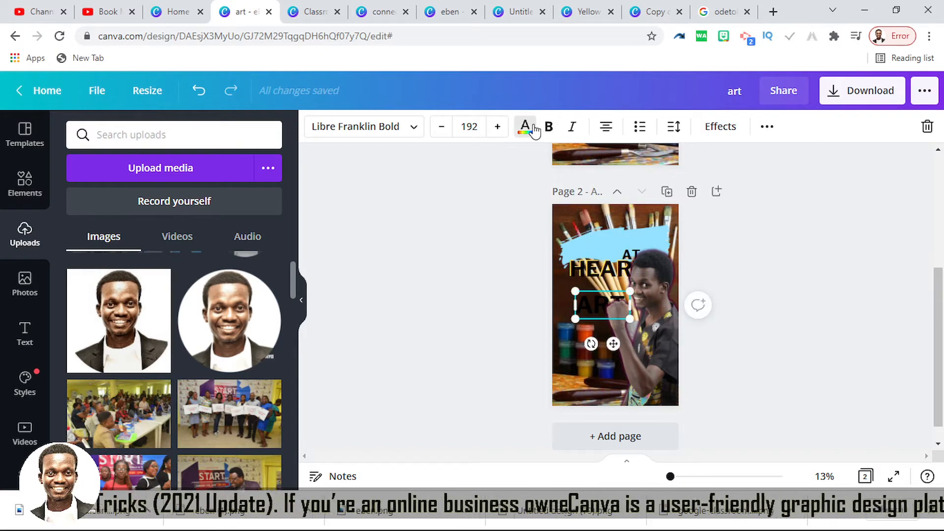
{"action": "left_click", "coordinate": [525, 127]}
{"action": "left_click", "coordinate": [191, 200]}
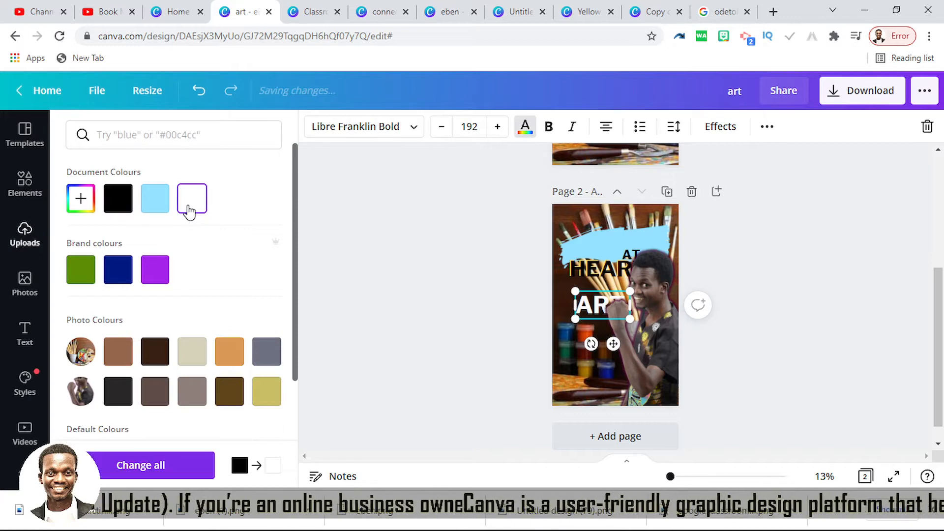
{"action": "left_click_drag", "start_coordinate": [568, 288], "coordinate": [580, 326]}
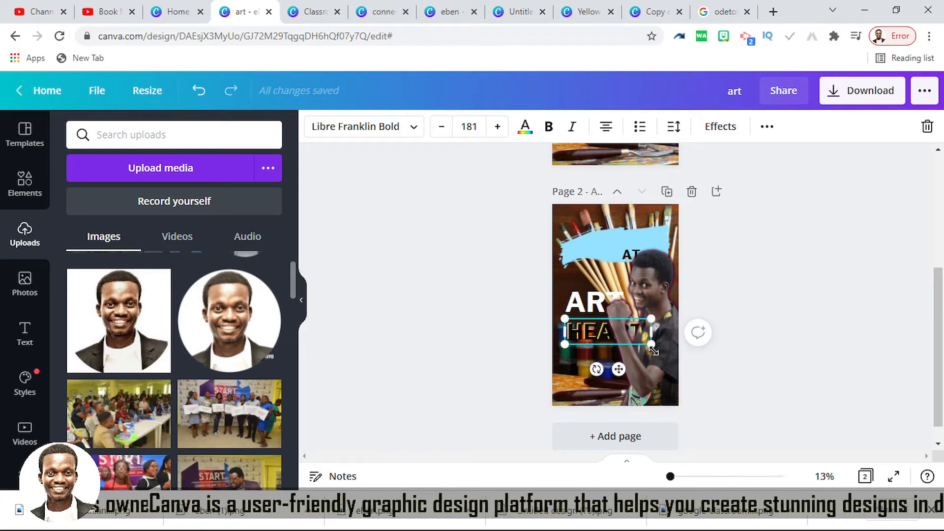
{"action": "left_click_drag", "start_coordinate": [651, 352], "coordinate": [672, 353]}
Uncover AT by shifting the cutout aside, place AT between ART and HEART, and put the cutout back slightly enlarged
{"action": "left_click_drag", "start_coordinate": [652, 288], "coordinate": [636, 252]}
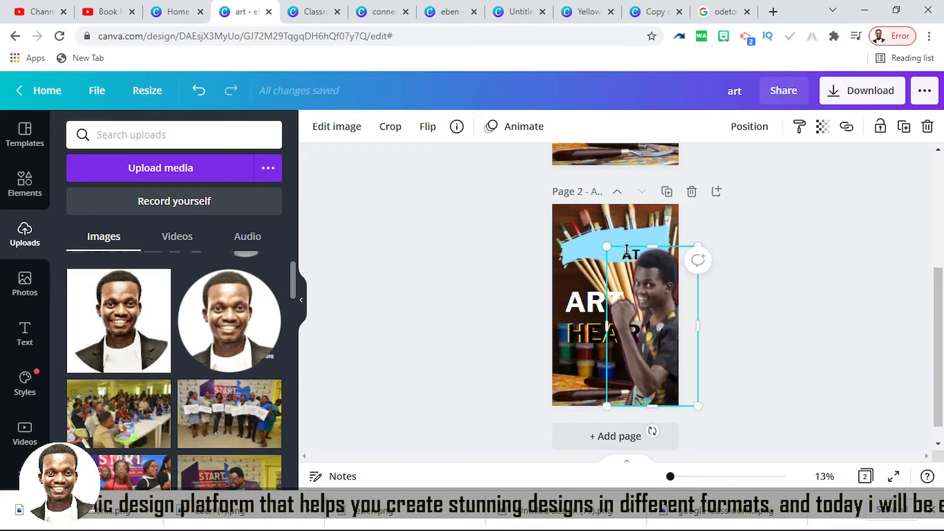
{"action": "left_click", "coordinate": [628, 263]}
{"action": "left_click", "coordinate": [627, 260]}
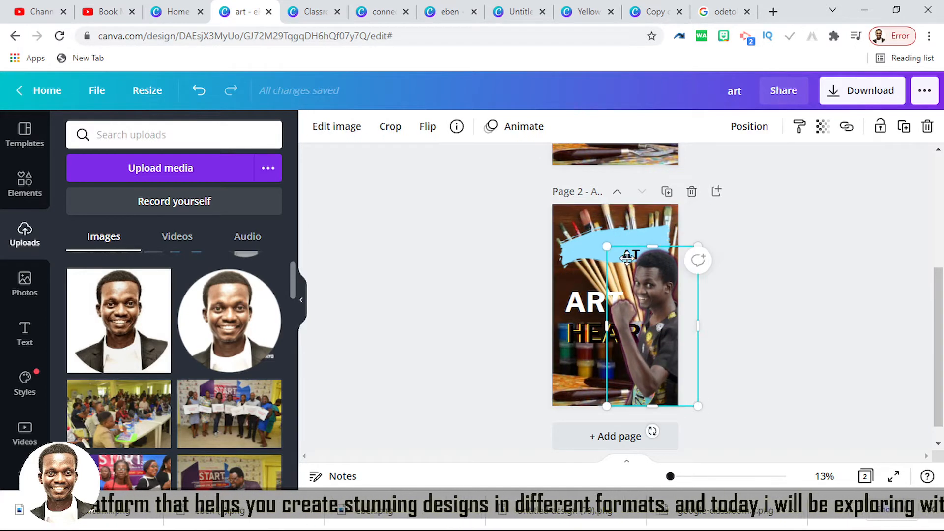
{"action": "double_click", "coordinate": [627, 257]}
{"action": "left_click", "coordinate": [719, 241]}
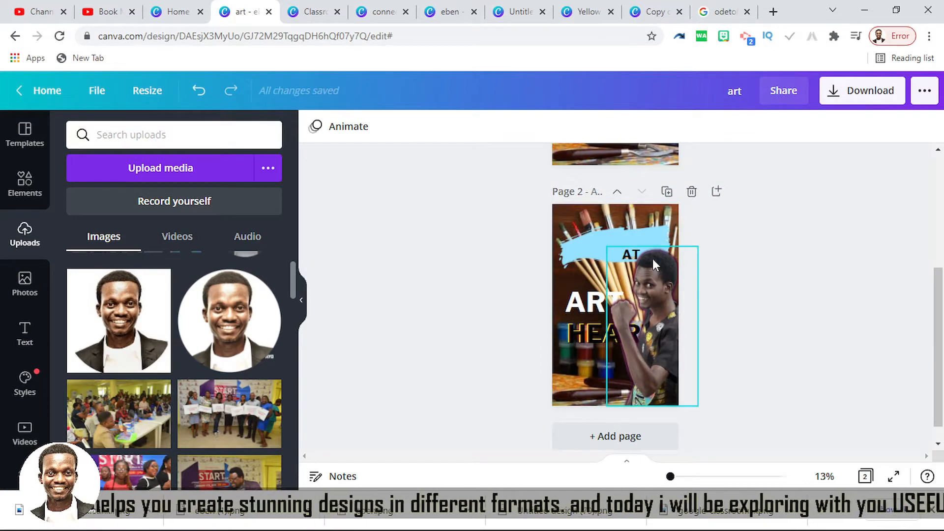
{"action": "left_click_drag", "start_coordinate": [655, 266], "coordinate": [674, 320]}
{"action": "left_click_drag", "start_coordinate": [631, 256], "coordinate": [585, 311]}
{"action": "left_click_drag", "start_coordinate": [673, 354], "coordinate": [637, 310]}
{"action": "left_click_drag", "start_coordinate": [598, 247], "coordinate": [591, 235]}
Move the light-blue brush stroke down behind ART so that it runs off the cover's left edge
{"action": "left_click", "coordinate": [726, 353]}
{"action": "left_click", "coordinate": [648, 263]}
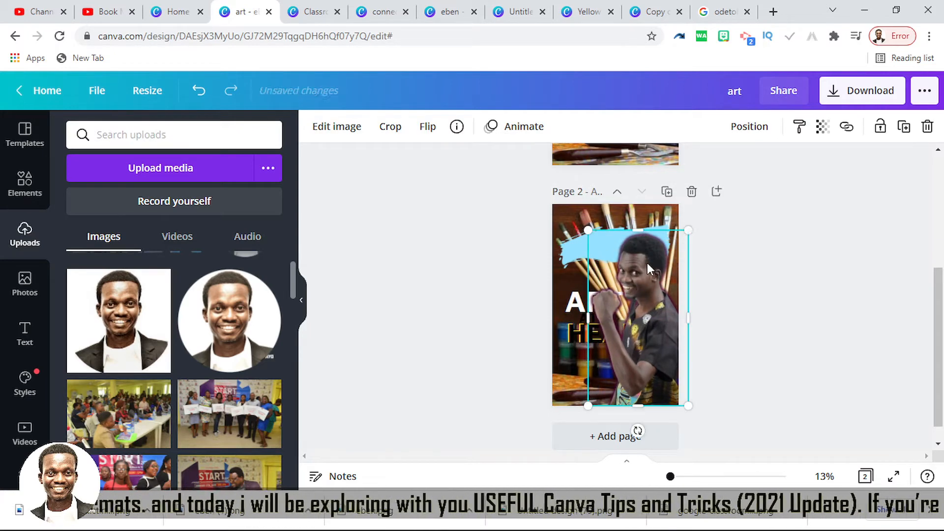
{"action": "mouse_move", "coordinate": [589, 230]}
{"action": "left_mouse_down"}
{"action": "mouse_move", "coordinate": [594, 240]}
{"action": "mouse_move", "coordinate": [547, 303]}
{"action": "left_mouse_up"}
{"action": "left_click", "coordinate": [566, 246]}
{"action": "left_click", "coordinate": [756, 438]}
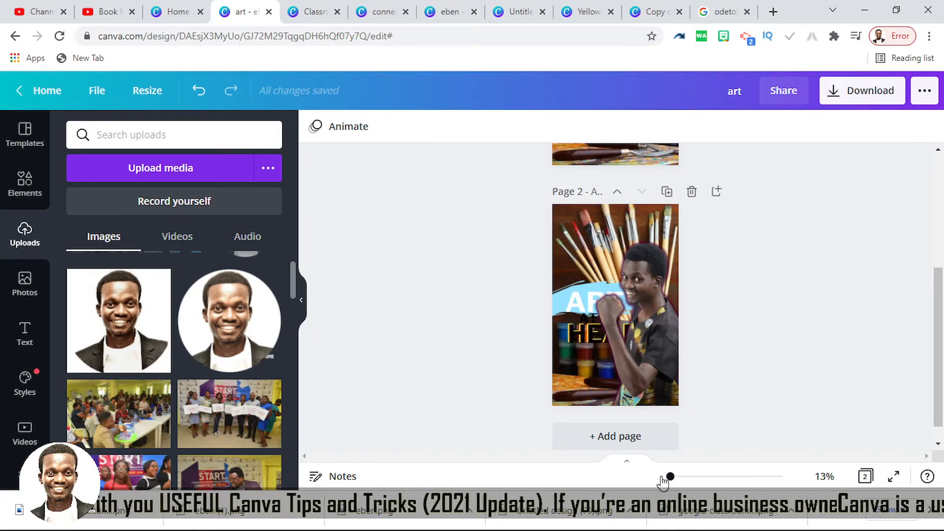
Try enlarging HEART to size 237 and reducing it to the letters RT, and undo those text edits
{"action": "left_click_drag", "start_coordinate": [670, 479], "coordinate": [680, 477]}
{"action": "left_click_drag", "start_coordinate": [941, 340], "coordinate": [939, 377]}
{"action": "left_click", "coordinate": [494, 331]}
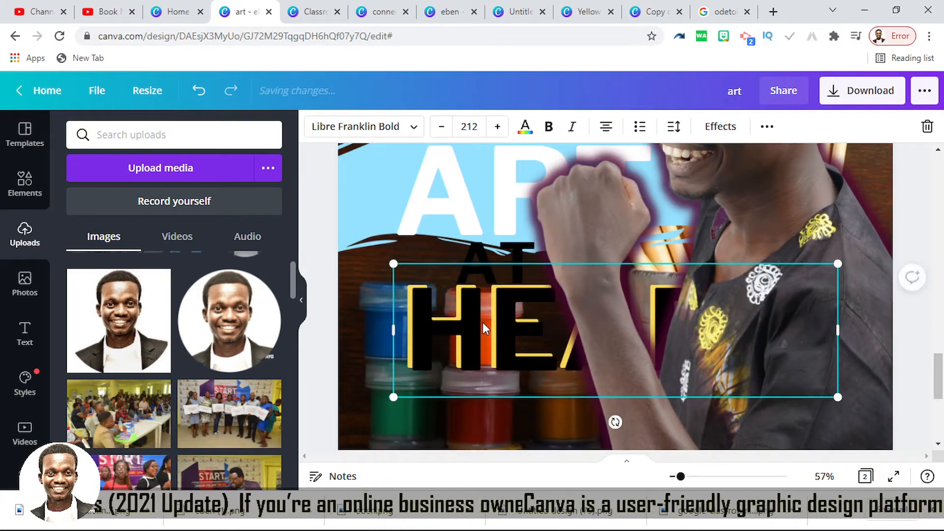
{"action": "left_click_drag", "start_coordinate": [495, 331], "coordinate": [449, 309]}
{"action": "left_click_drag", "start_coordinate": [803, 385], "coordinate": [851, 397]}
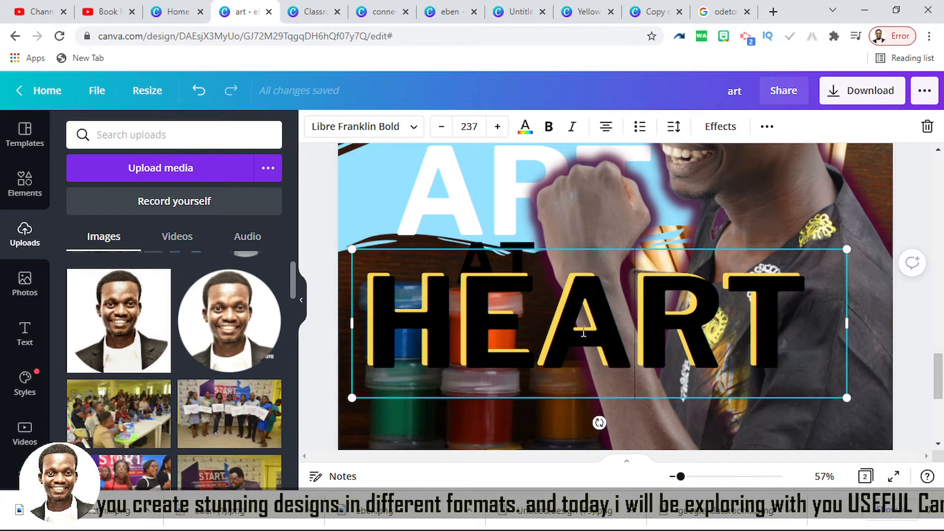
{"action": "left_click_drag", "start_coordinate": [583, 332], "coordinate": [346, 329]}
{"action": "key", "text": "BackSpace"}
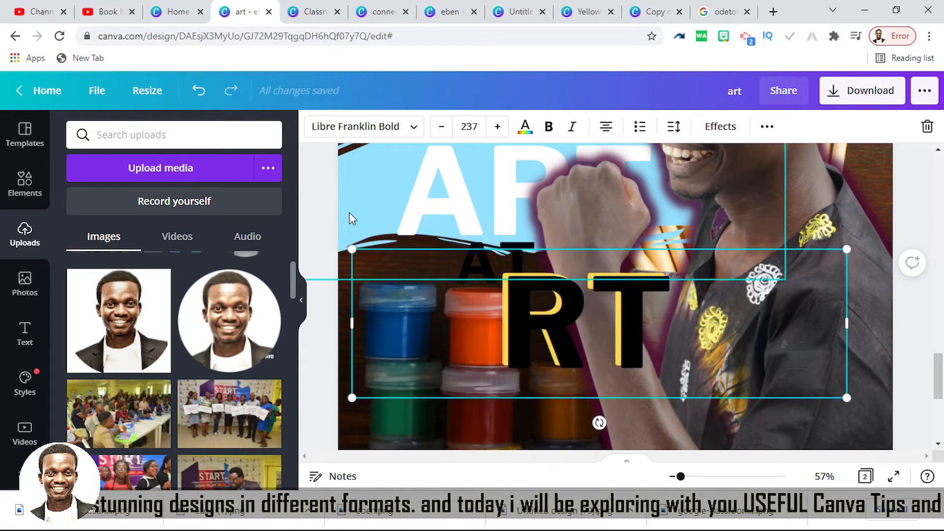
{"action": "key", "text": "ctrl+z"}
{"action": "key", "text": "ctrl+z"}
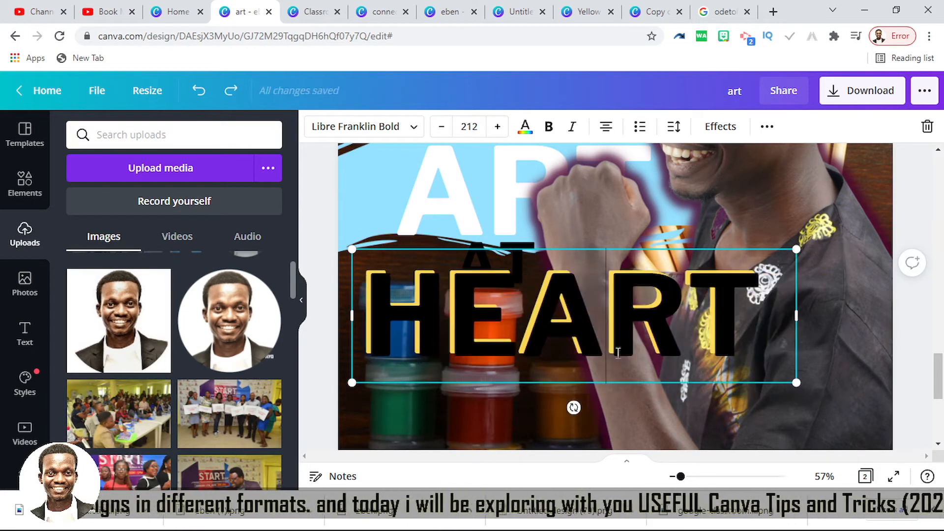
{"action": "key", "text": "ctrl+z"}
{"action": "key", "text": "ctrl+z"}
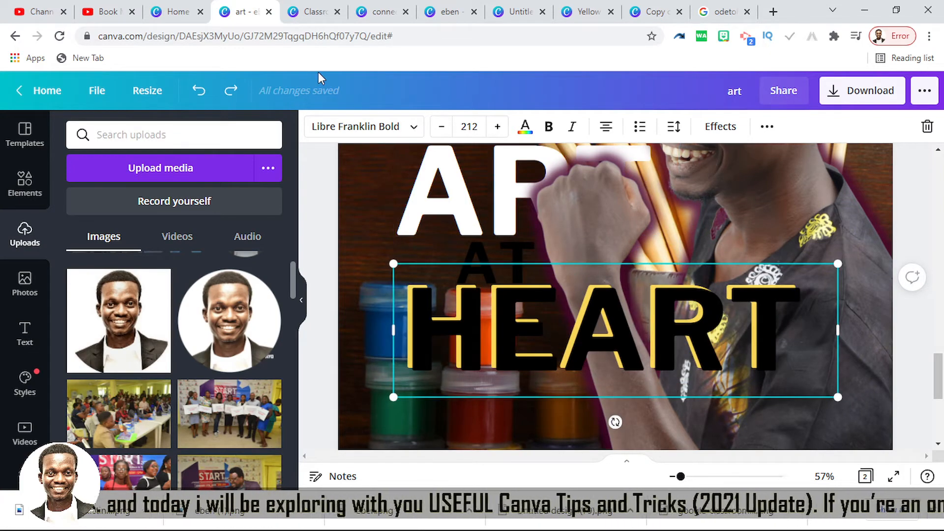
{"action": "left_click", "coordinate": [233, 90]}
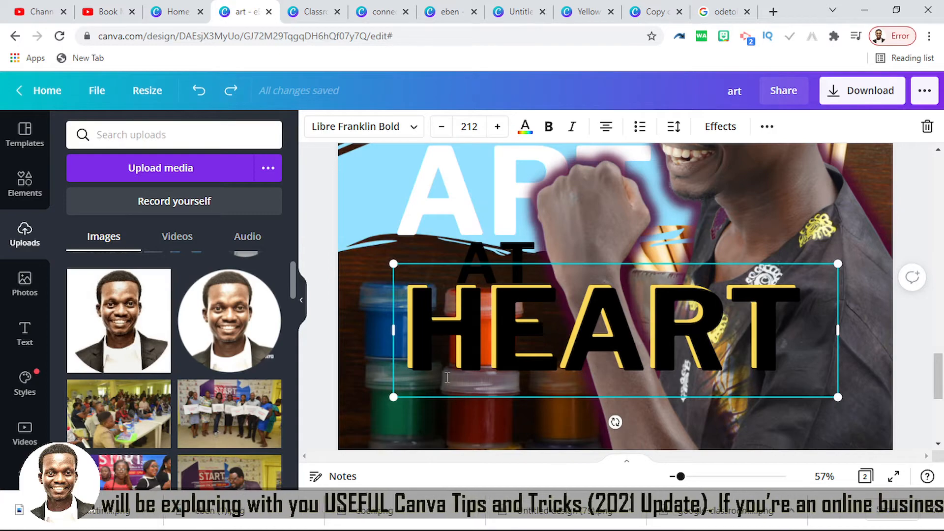
Move HEART to the cover's left edge just below AT and enlarge it to size 252
{"action": "left_click", "coordinate": [324, 279]}
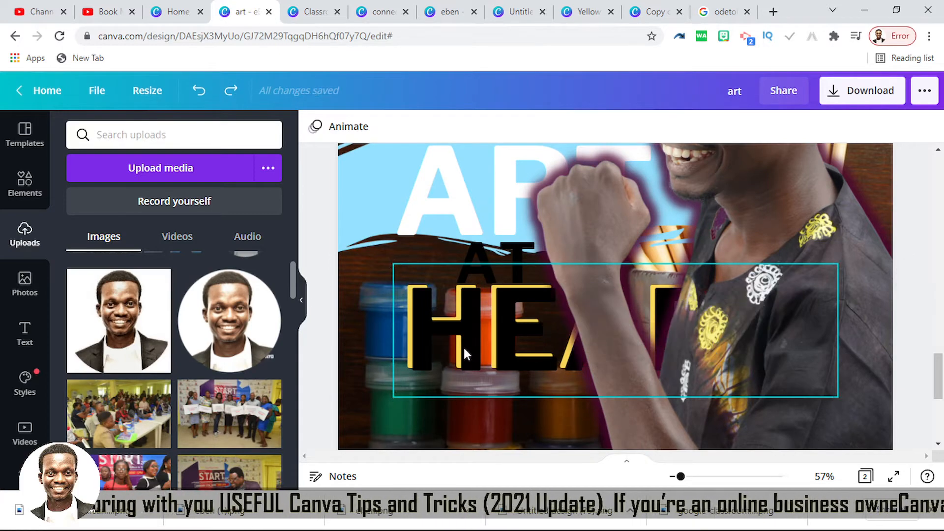
{"action": "left_click_drag", "start_coordinate": [463, 347], "coordinate": [474, 330]}
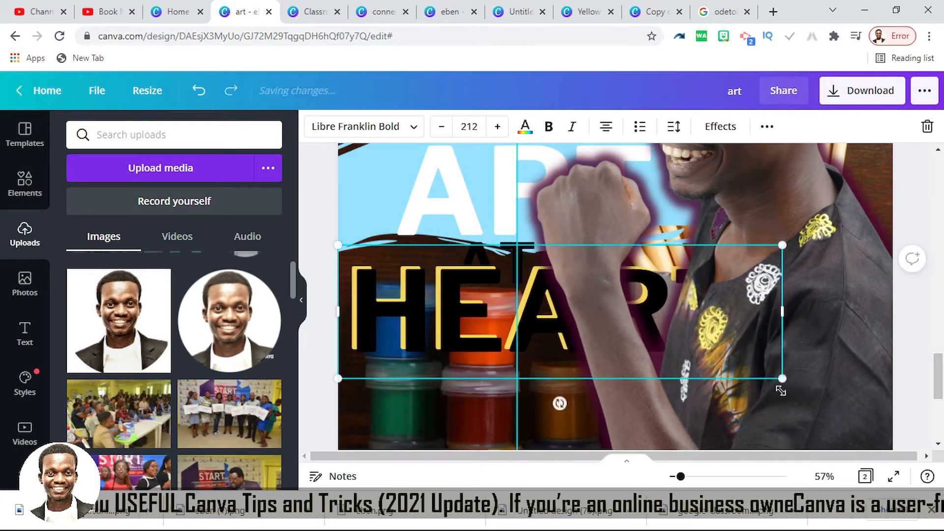
{"action": "left_click_drag", "start_coordinate": [777, 379], "coordinate": [879, 361]}
{"action": "left_click", "coordinate": [315, 169]}
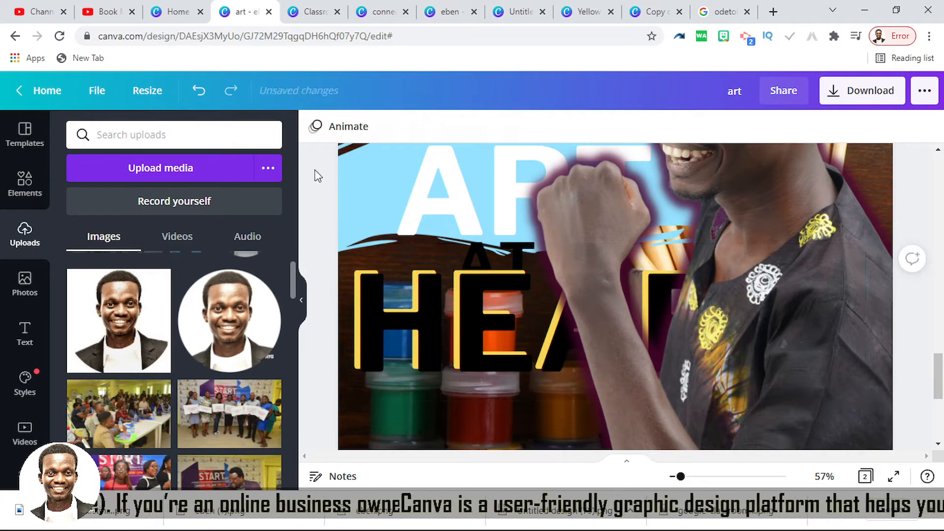
Duplicate HEART, cut the copy down to RT, and align it over the original's last two letters in front of the man
{"action": "left_click", "coordinate": [483, 367]}
{"action": "left_click_drag", "start_coordinate": [482, 368], "coordinate": [509, 413]}
{"action": "left_click_drag", "start_coordinate": [657, 397], "coordinate": [396, 409]}
{"action": "key", "text": "BackSpace"}
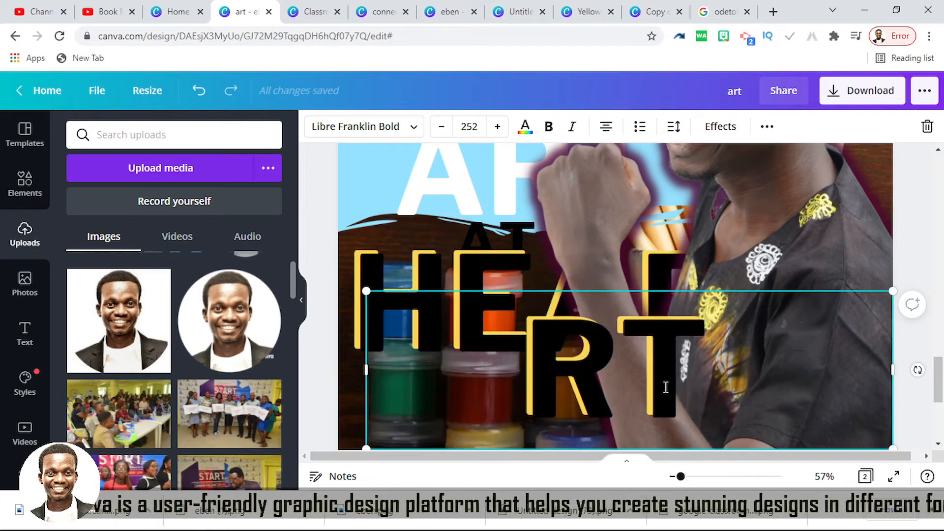
{"action": "left_click", "coordinate": [320, 182]}
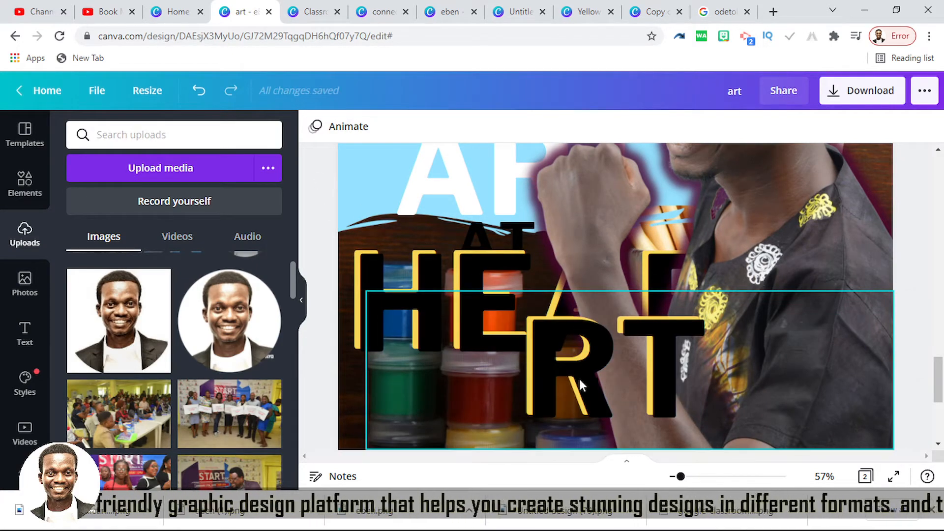
{"action": "left_click_drag", "start_coordinate": [563, 379], "coordinate": [657, 314]}
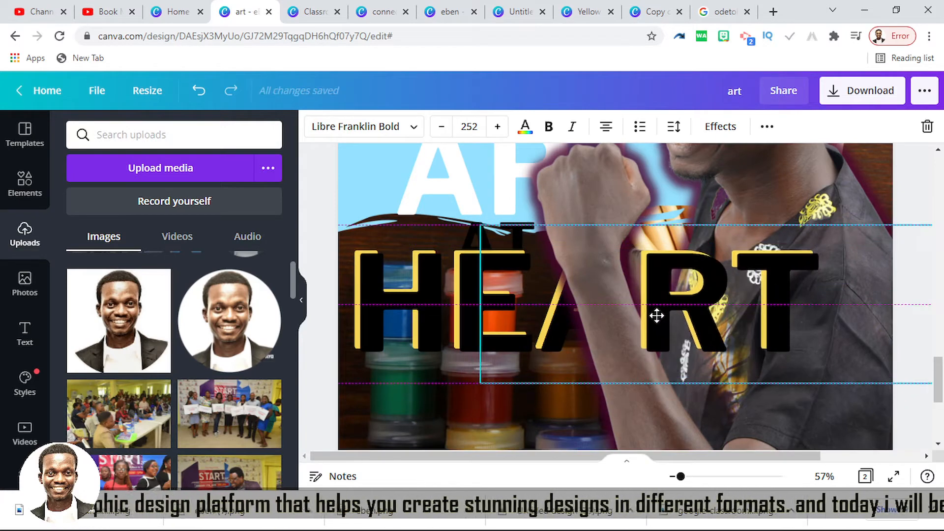
{"action": "left_click", "coordinate": [320, 186]}
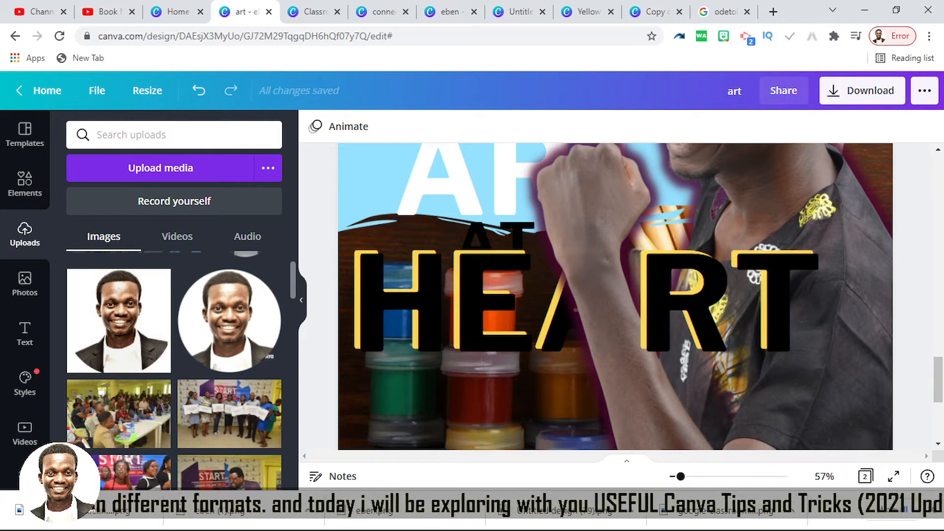
{"action": "left_click", "coordinate": [191, 529]}
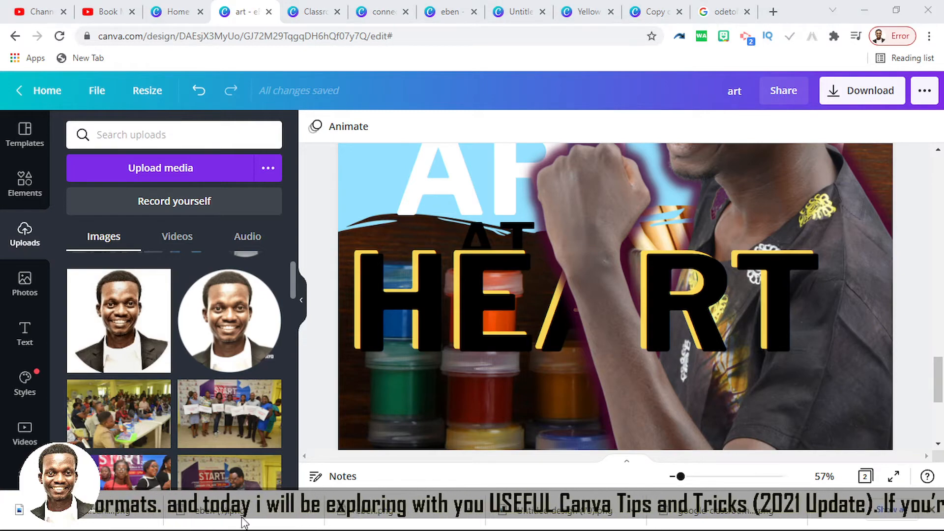
Darken page 2's paintbrush background photo to brightness -36 and reduce its contrast to -23
{"action": "left_click_drag", "start_coordinate": [681, 477], "coordinate": [672, 479]}
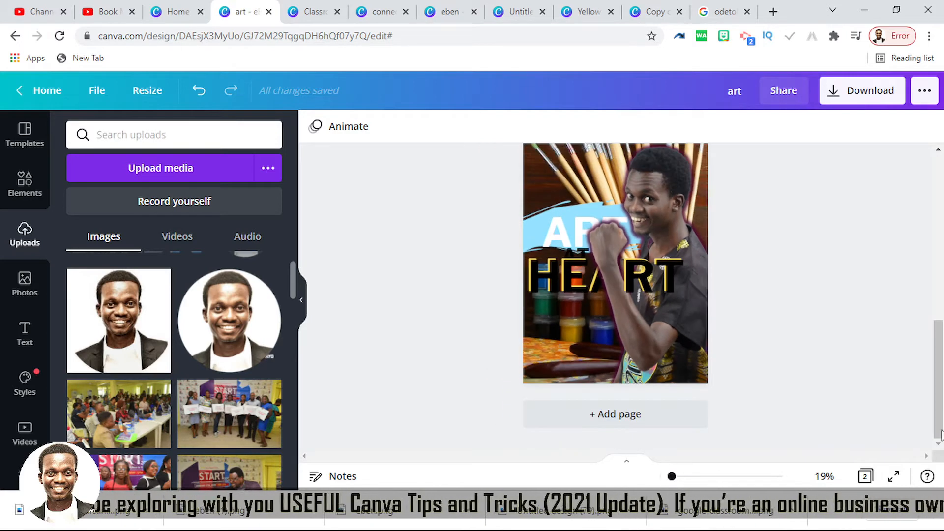
{"action": "left_click_drag", "start_coordinate": [943, 406], "coordinate": [942, 350]}
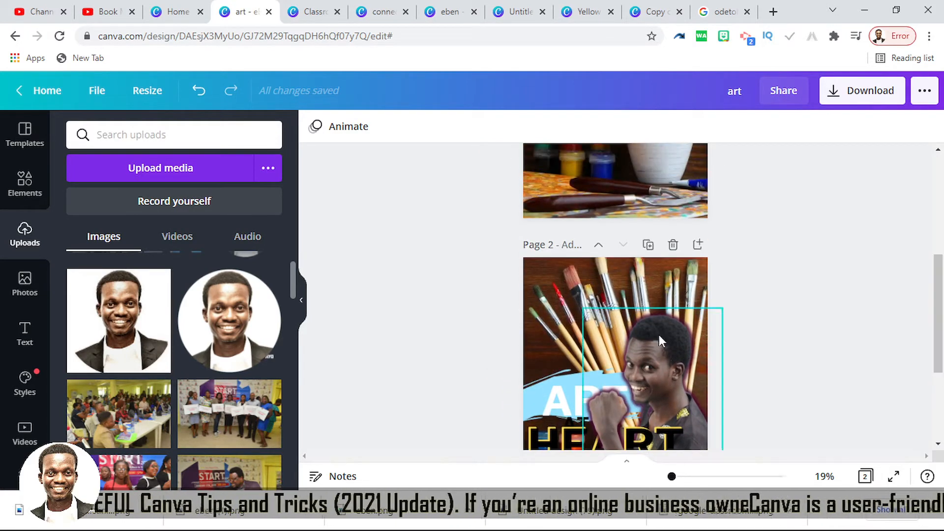
{"action": "left_click", "coordinate": [645, 282]}
{"action": "left_click", "coordinate": [367, 127]}
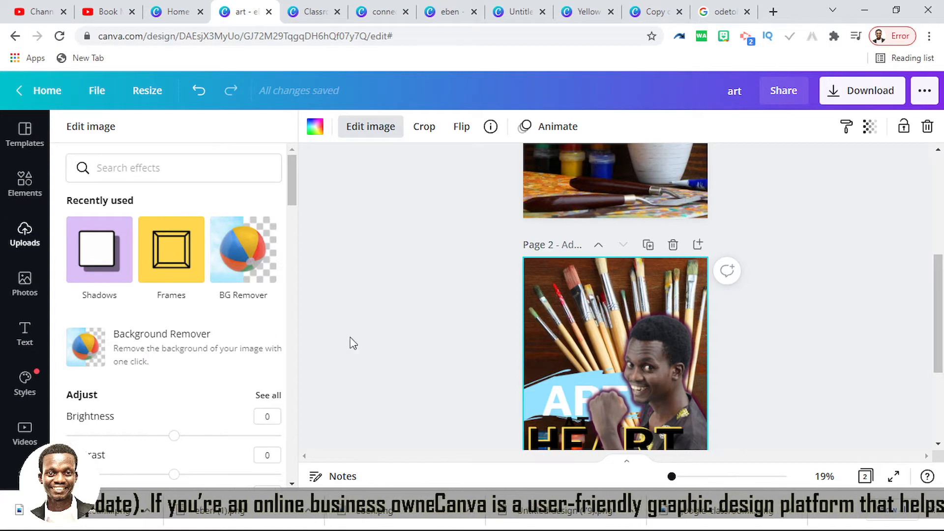
{"action": "scroll", "coordinate": [173, 346], "scroll_direction": "down", "scroll_amount": 4}
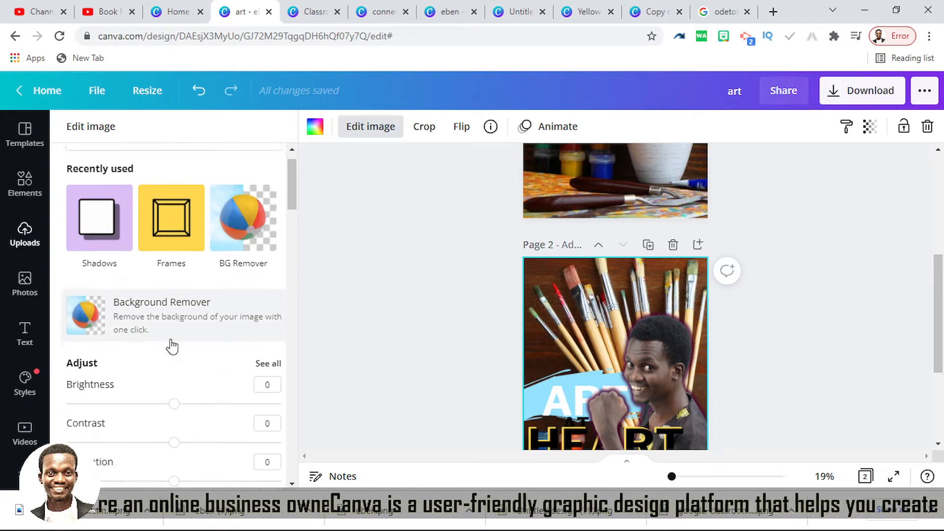
{"action": "scroll", "coordinate": [139, 273], "scroll_direction": "up", "scroll_amount": 4}
{"action": "scroll", "coordinate": [148, 290], "scroll_direction": "down", "scroll_amount": 3}
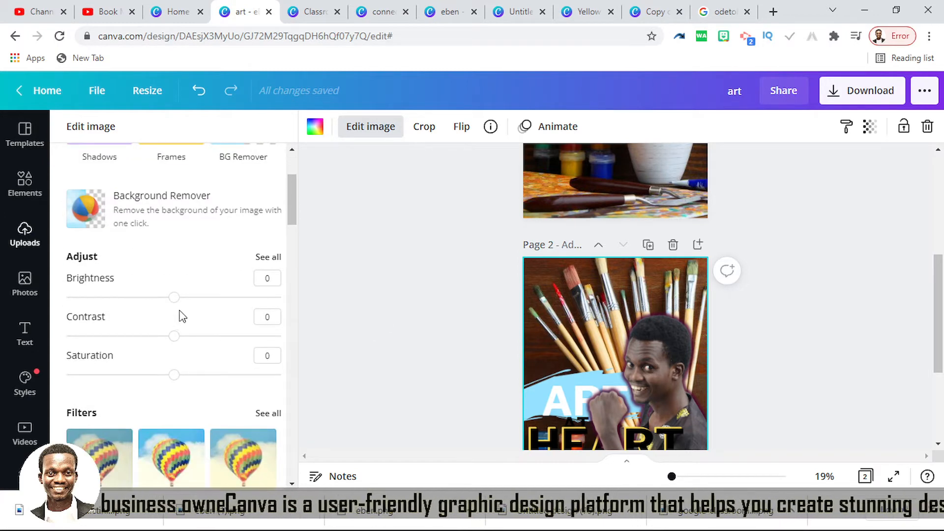
{"action": "left_click_drag", "start_coordinate": [176, 298], "coordinate": [124, 298]}
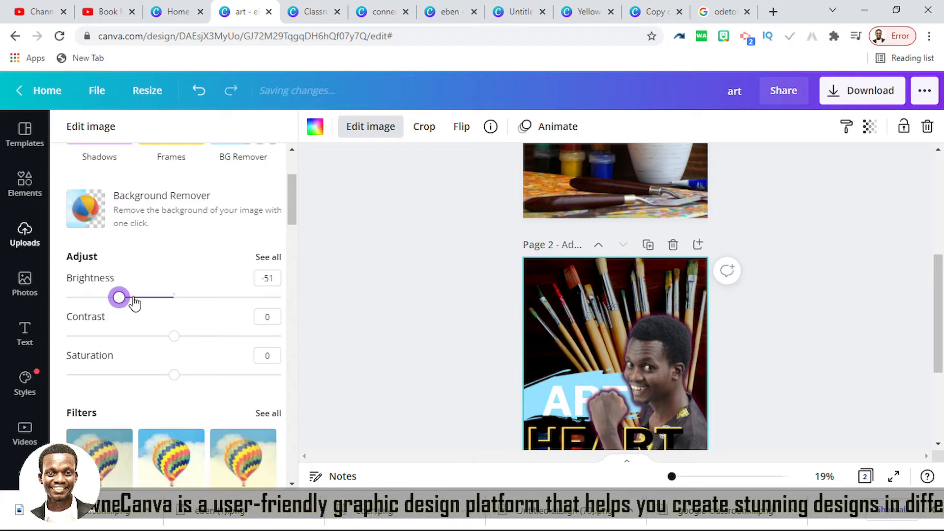
{"action": "scroll", "coordinate": [639, 320], "scroll_direction": "down", "scroll_amount": 3}
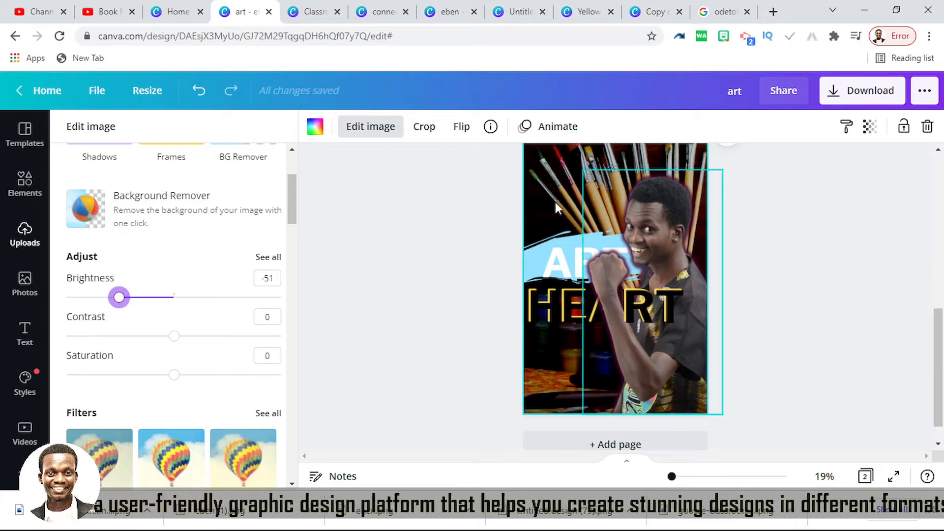
{"action": "left_click_drag", "start_coordinate": [119, 299], "coordinate": [99, 301]}
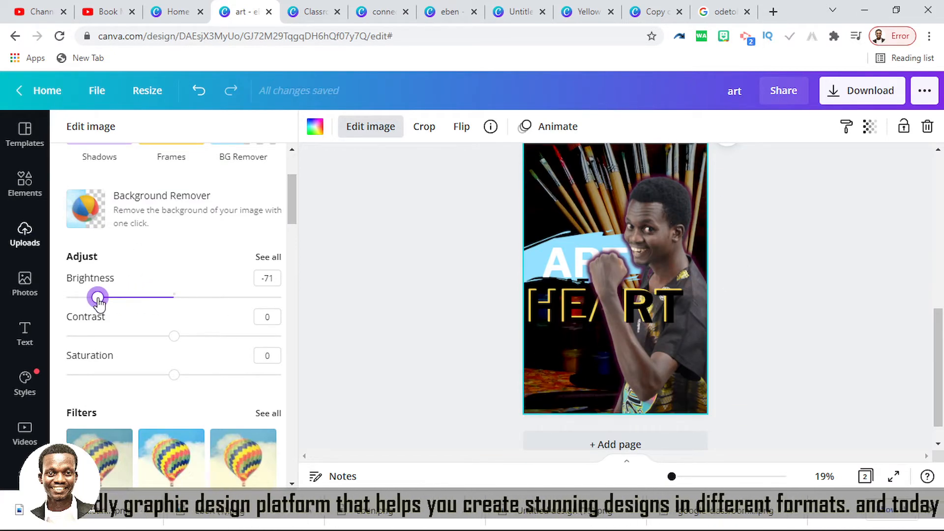
{"action": "mouse_move", "coordinate": [174, 337]}
{"action": "left_mouse_down"}
{"action": "mouse_move", "coordinate": [219, 337]}
{"action": "mouse_move", "coordinate": [142, 351]}
{"action": "mouse_move", "coordinate": [174, 344]}
{"action": "left_mouse_up"}
{"action": "left_click_drag", "start_coordinate": [110, 302], "coordinate": [136, 302]}
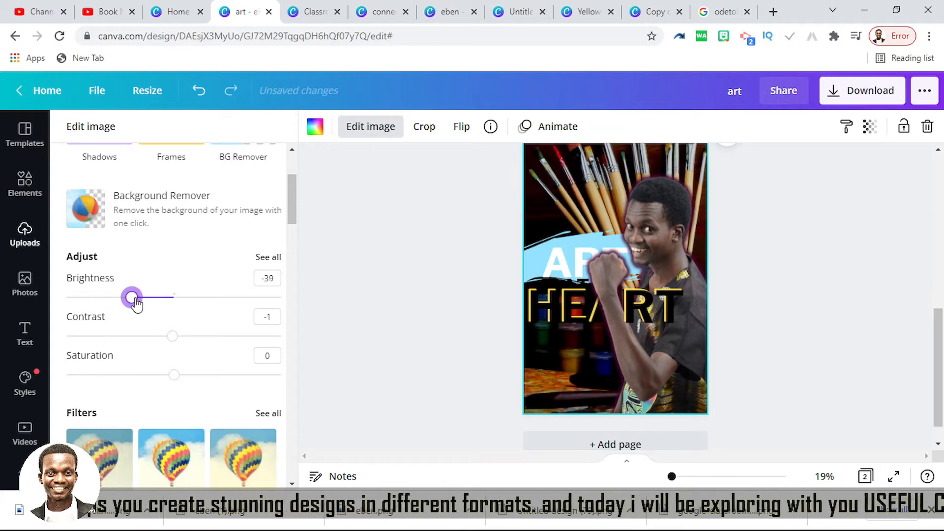
{"action": "left_click_drag", "start_coordinate": [174, 337], "coordinate": [152, 337]}
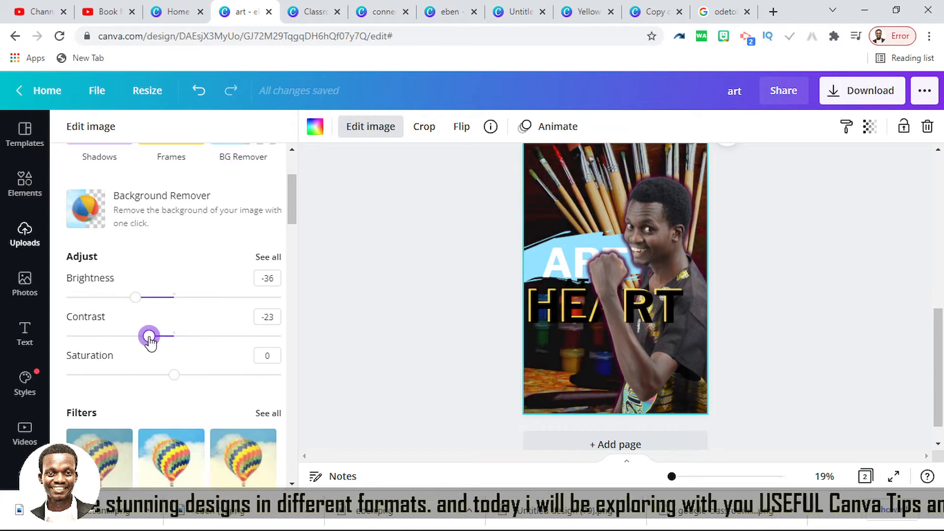
Fine-tune page 2's title spacing by nudging ART up and left, setting AT just above HEART, and shifting HEART slightly right
{"action": "left_click_drag", "start_coordinate": [575, 261], "coordinate": [569, 256]}
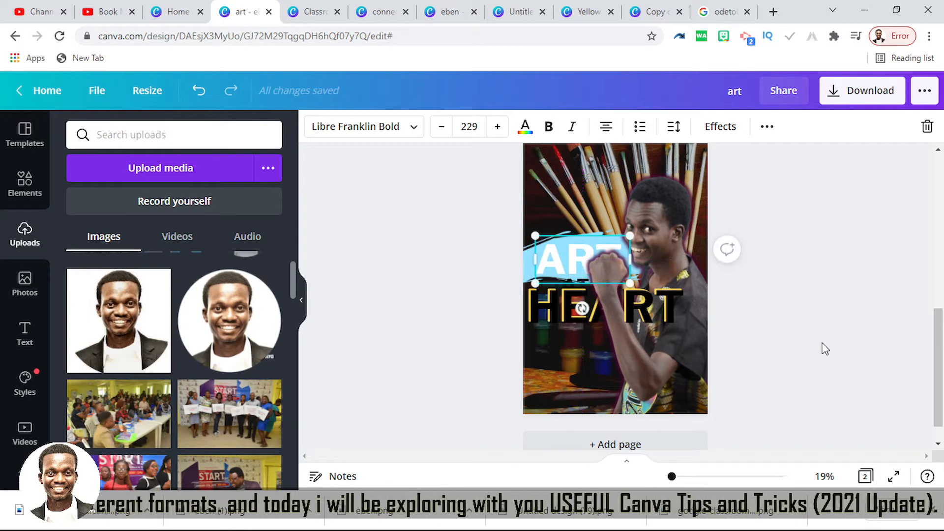
{"action": "left_click", "coordinate": [873, 333]}
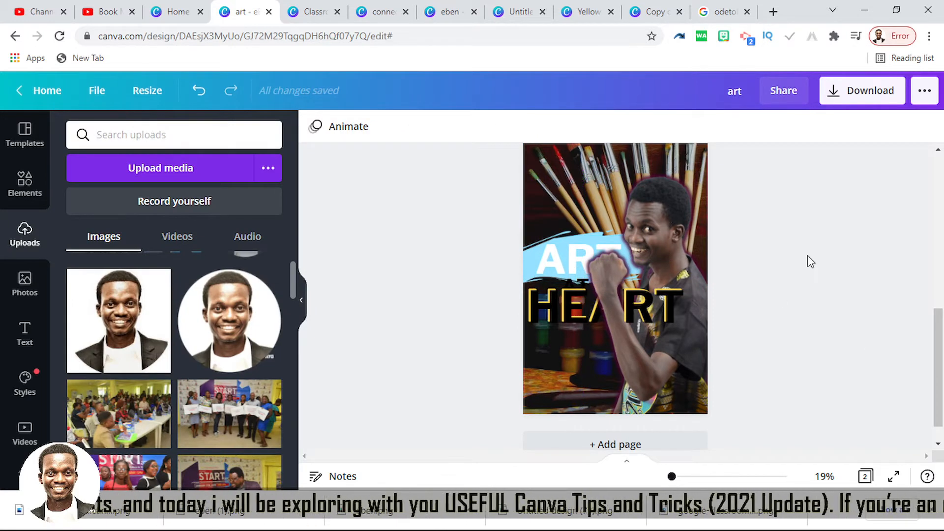
{"action": "scroll", "coordinate": [808, 255], "scroll_direction": "up", "scroll_amount": 3}
{"action": "scroll", "coordinate": [738, 280], "scroll_direction": "down", "scroll_amount": 1}
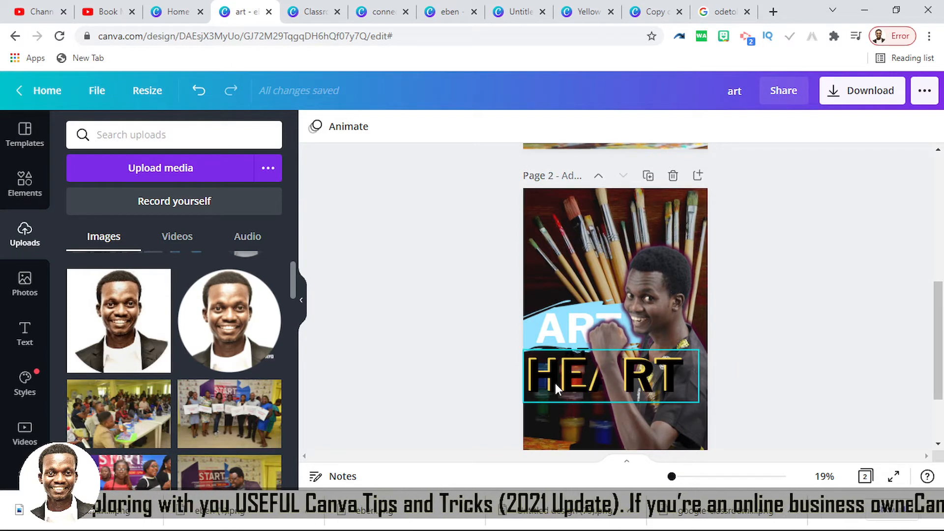
{"action": "left_click_drag", "start_coordinate": [556, 383], "coordinate": [557, 388]}
{"action": "mouse_move", "coordinate": [567, 351]}
{"action": "left_mouse_down"}
{"action": "mouse_move", "coordinate": [586, 344]}
{"action": "mouse_move", "coordinate": [573, 342]}
{"action": "left_mouse_up"}
{"action": "left_click_drag", "start_coordinate": [554, 392], "coordinate": [556, 381]}
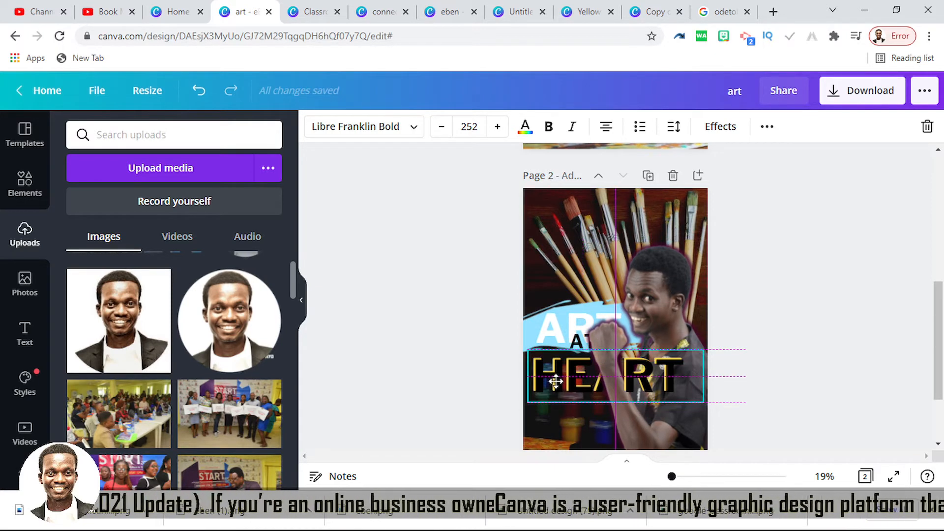
{"action": "left_click", "coordinate": [489, 343]}
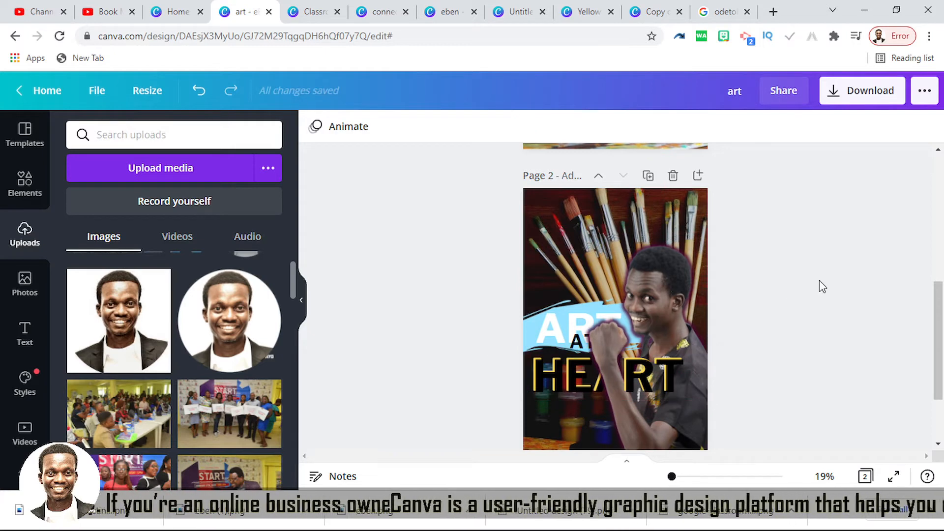
Remove the ART, HEART and AT texts and the light-blue brush stroke from page 1, keeping only the paintbrush photo
{"action": "left_click_drag", "start_coordinate": [671, 477], "coordinate": [670, 477]}
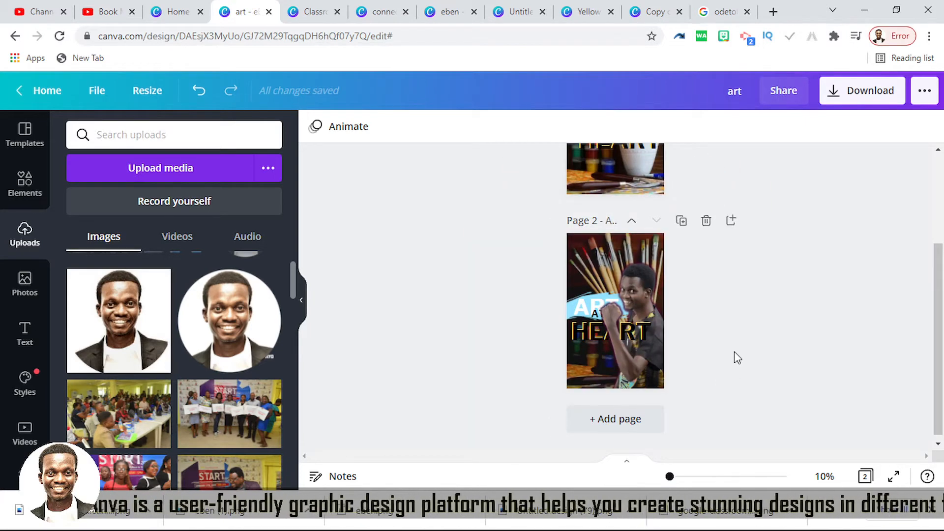
{"action": "left_click_drag", "start_coordinate": [937, 334], "coordinate": [940, 246]}
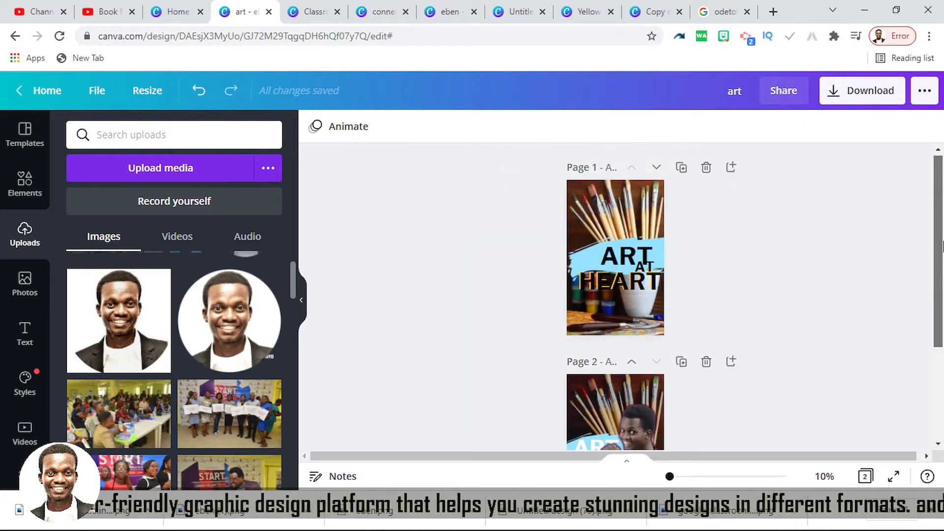
{"action": "left_click", "coordinate": [610, 257]}
{"action": "key", "text": "Delete"}
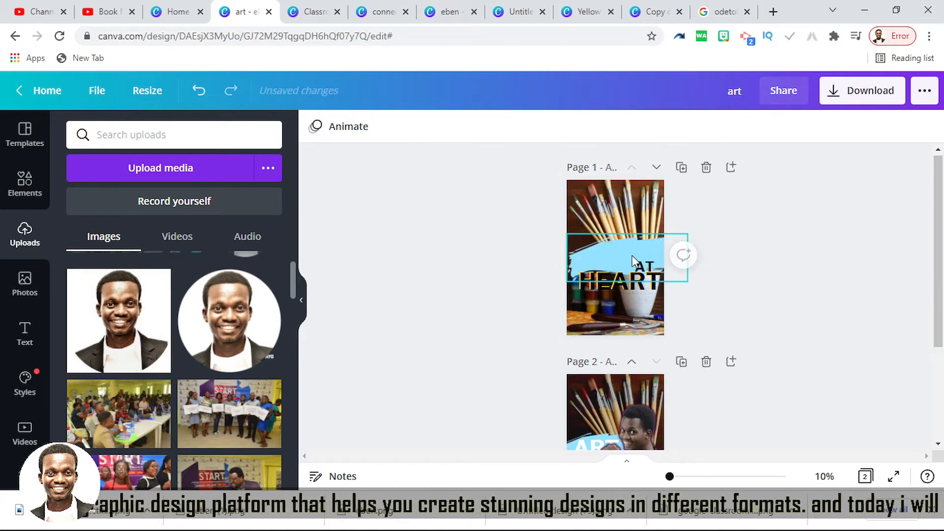
{"action": "left_click", "coordinate": [631, 282]}
{"action": "key", "text": "Delete"}
{"action": "left_click", "coordinate": [648, 265]}
{"action": "key", "text": "Delete"}
{"action": "left_click", "coordinate": [632, 259]}
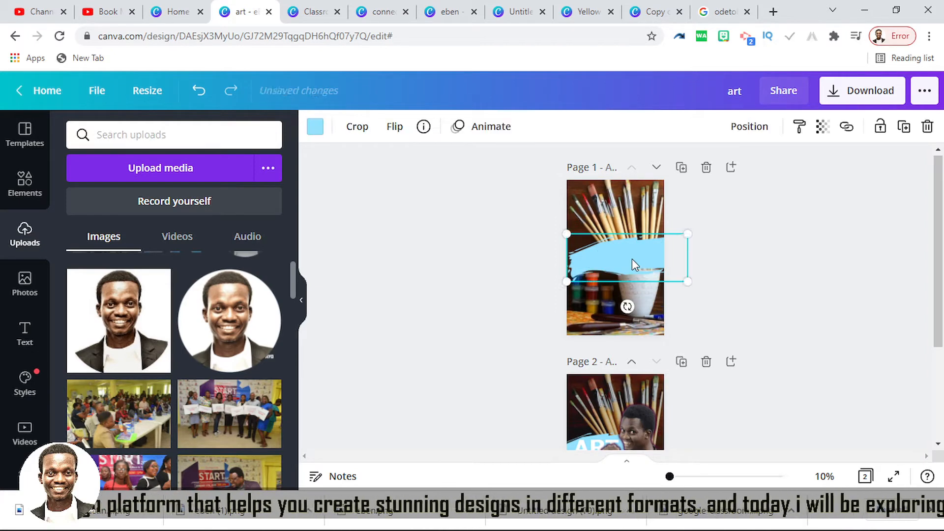
{"action": "key", "text": "Delete"}
Copy page 2's man cutout onto page 1, slightly enlarged along the right edge, and add the circular portrait small in the lower-left corner
{"action": "left_click", "coordinate": [638, 422]}
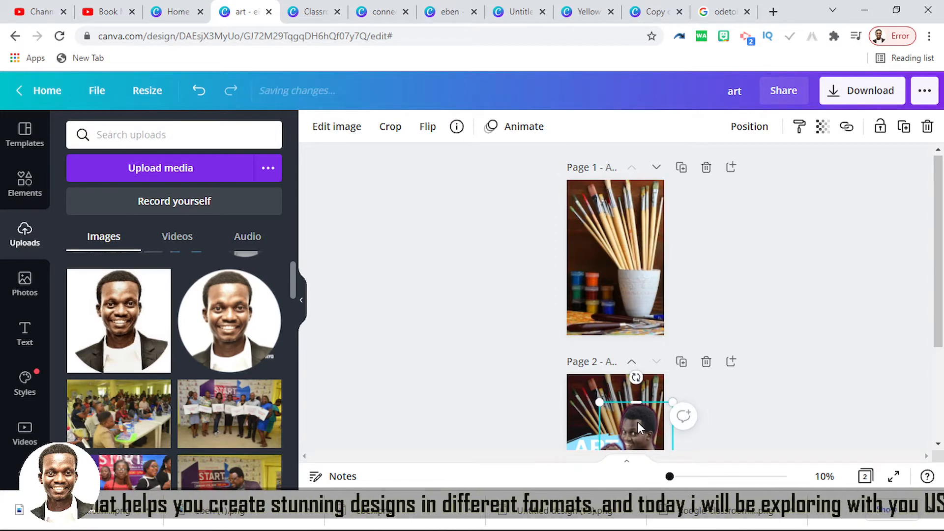
{"action": "left_click_drag", "start_coordinate": [632, 333], "coordinate": [630, 220]}
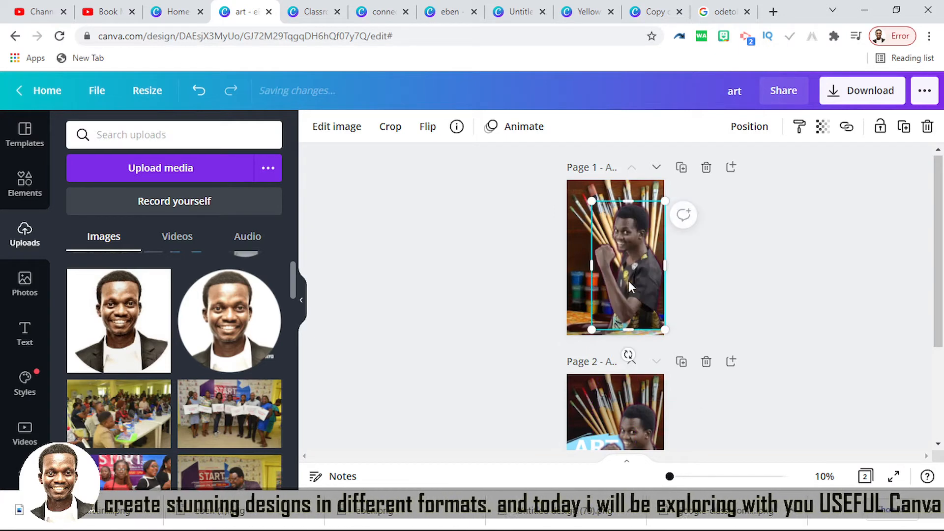
{"action": "mouse_move", "coordinate": [593, 330]}
{"action": "left_mouse_down"}
{"action": "mouse_move", "coordinate": [580, 334]}
{"action": "mouse_move", "coordinate": [585, 341]}
{"action": "left_mouse_up"}
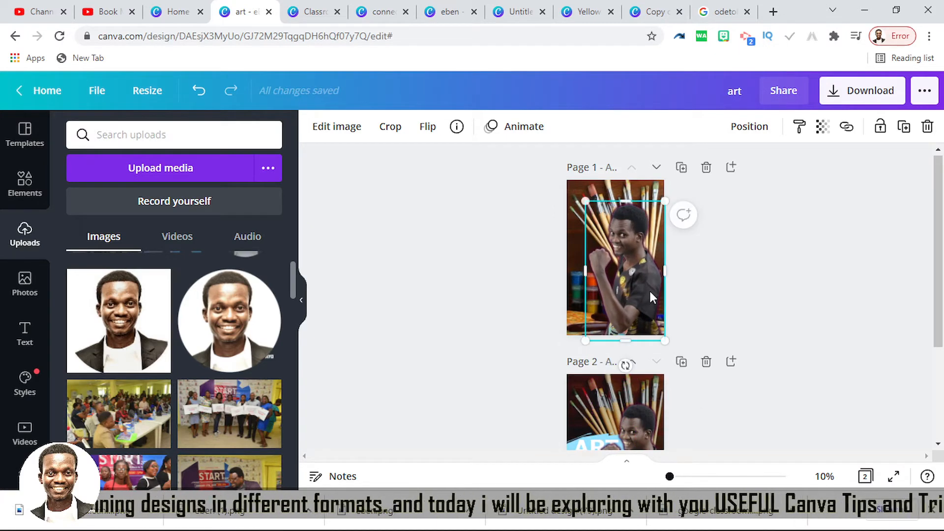
{"action": "left_click", "coordinate": [829, 320]}
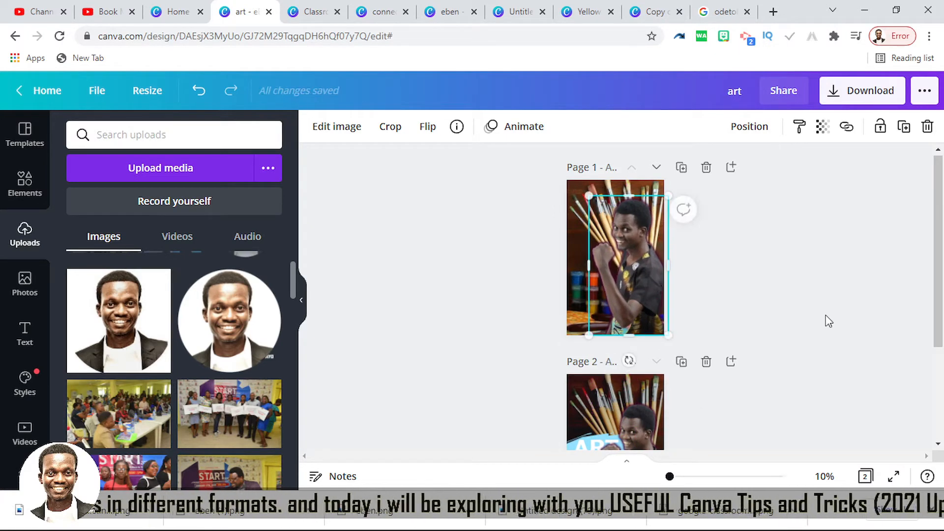
{"action": "left_click", "coordinate": [180, 325]}
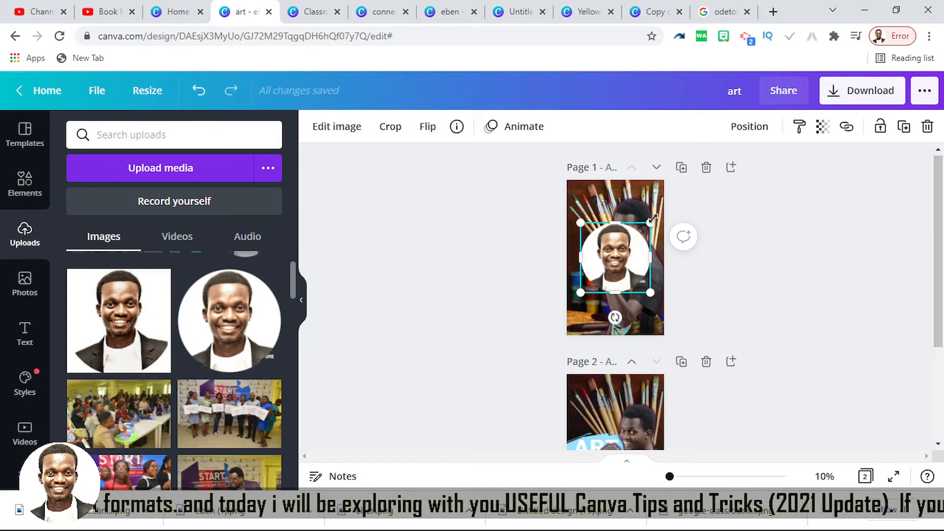
{"action": "left_click_drag", "start_coordinate": [652, 219], "coordinate": [586, 321]}
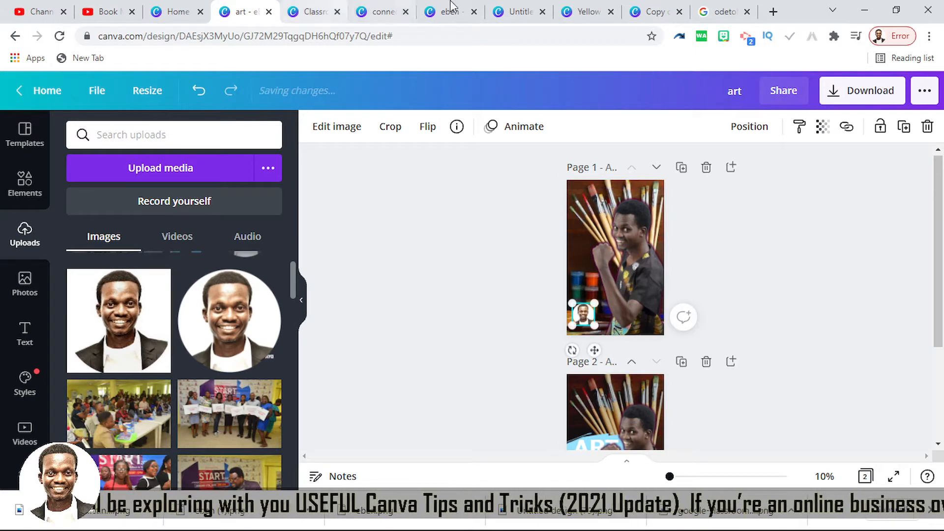
Look through the other open designs for a contact line to reuse on the cover
{"action": "left_click", "coordinate": [448, 12]}
{"action": "left_click", "coordinate": [380, 10]}
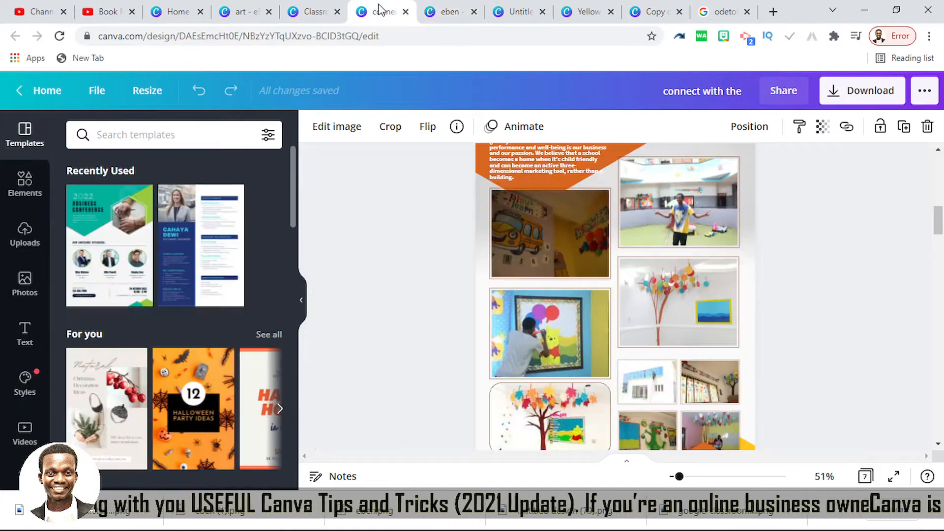
{"action": "left_click", "coordinate": [309, 13]}
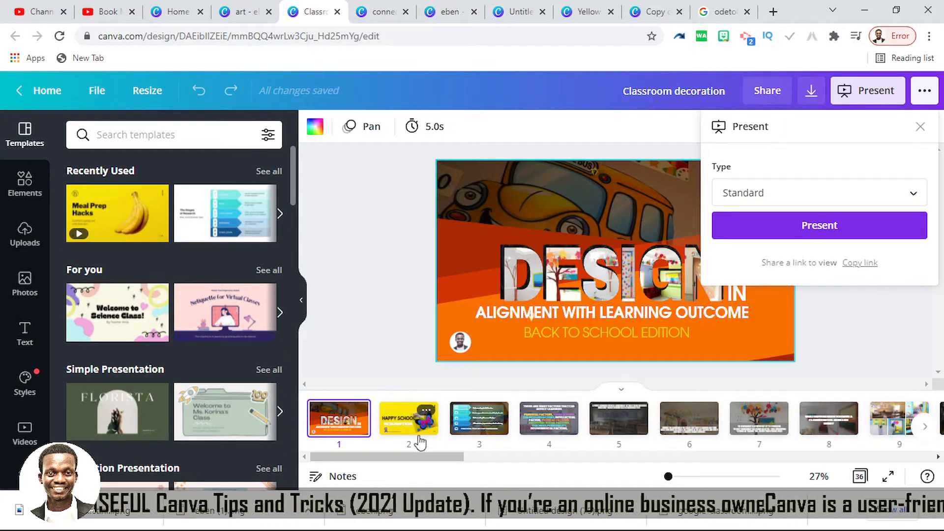
{"action": "left_click", "coordinate": [333, 426]}
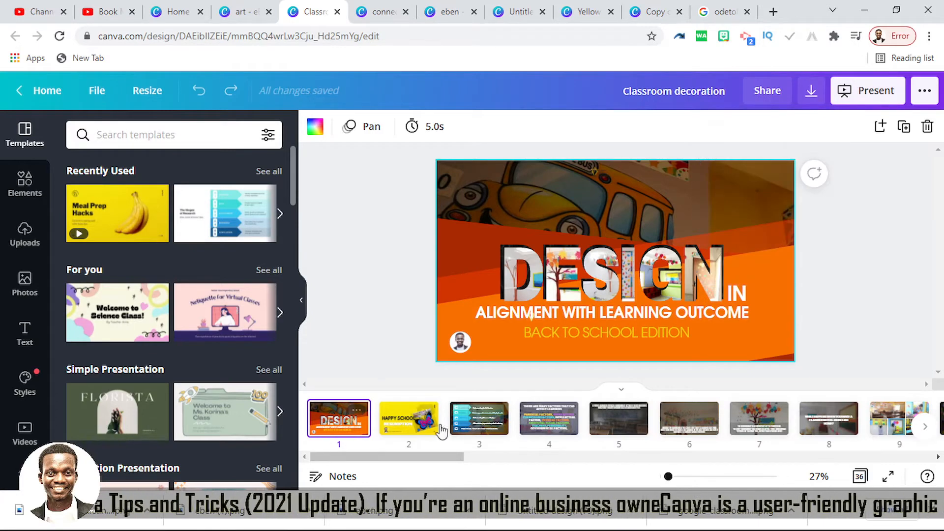
{"action": "left_click", "coordinate": [451, 13]}
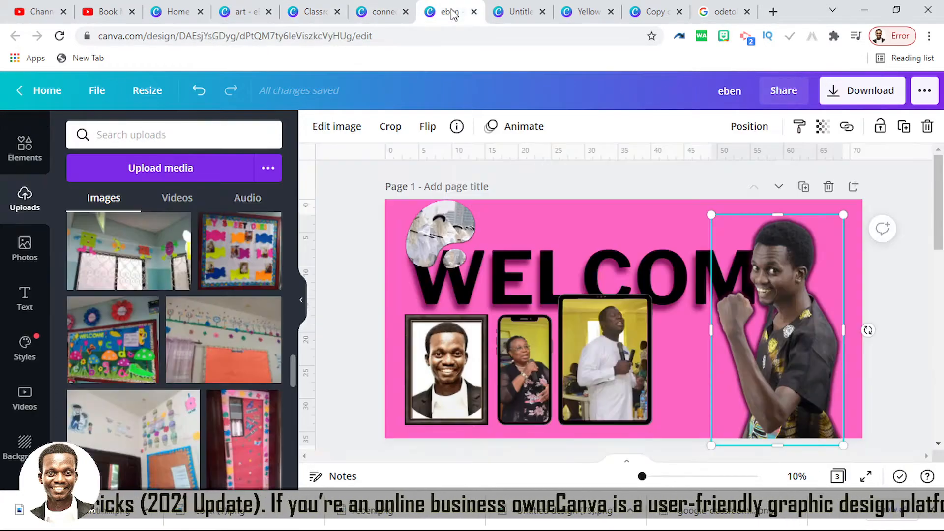
{"action": "left_click", "coordinate": [523, 12]}
{"action": "left_click", "coordinate": [588, 12]}
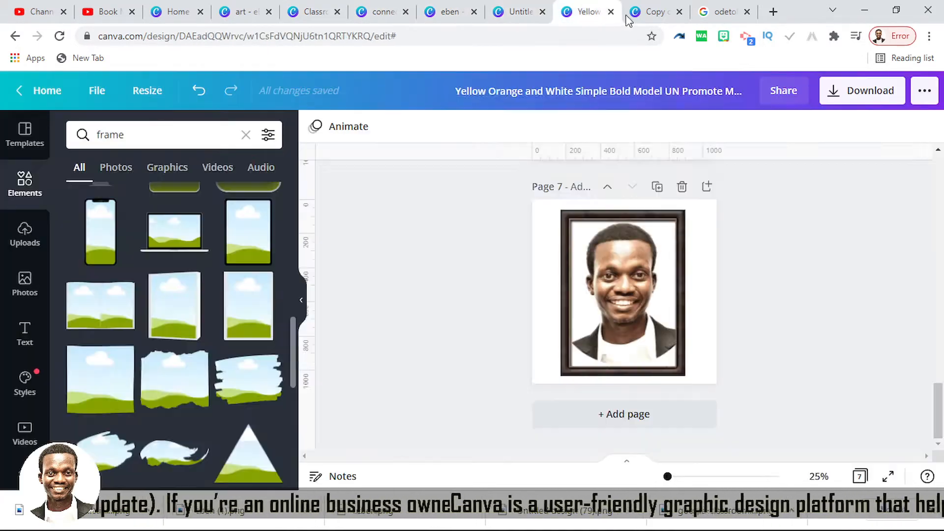
Copy the "TO JOIN THE PLATFORM" contact line from the pink flyer design and place it beside the circular portrait on the art cover's page 1
{"action": "left_click", "coordinate": [657, 12]}
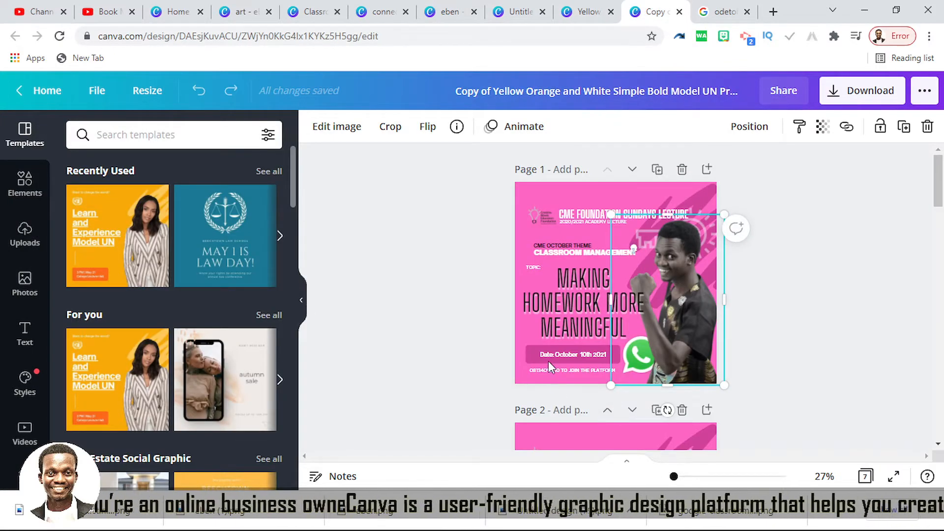
{"action": "scroll", "coordinate": [548, 361], "scroll_direction": "down", "scroll_amount": 15}
{"action": "scroll", "coordinate": [679, 351], "scroll_direction": "down", "scroll_amount": 5}
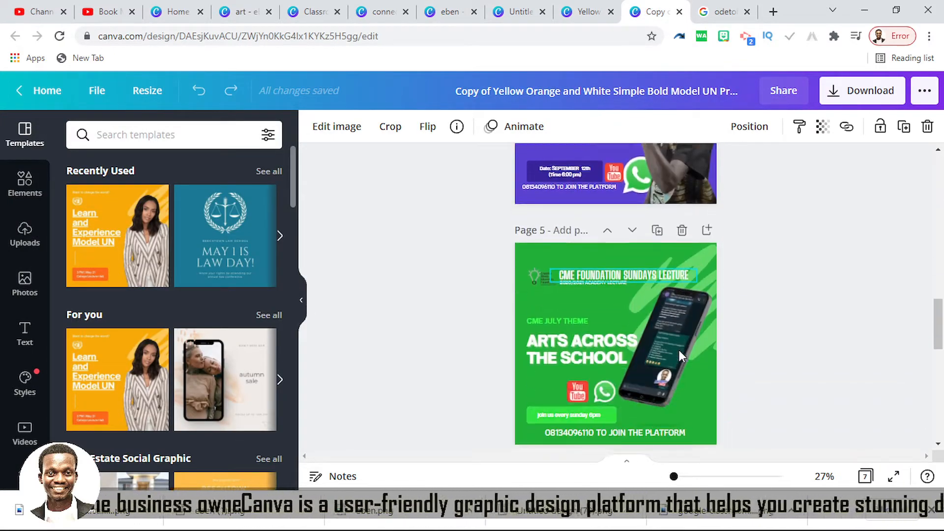
{"action": "scroll", "coordinate": [680, 350], "scroll_direction": "up", "scroll_amount": 15}
{"action": "scroll", "coordinate": [683, 347], "scroll_direction": "up", "scroll_amount": 1}
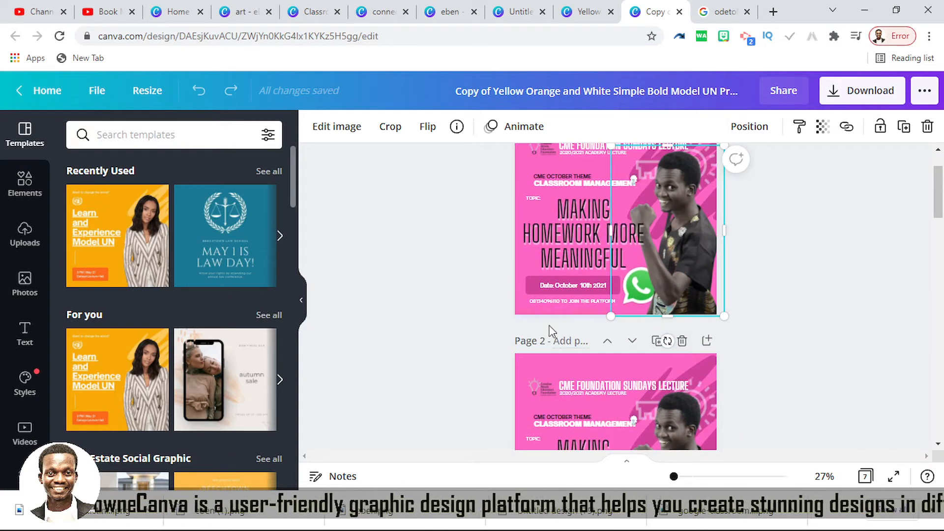
{"action": "left_click", "coordinate": [548, 299]}
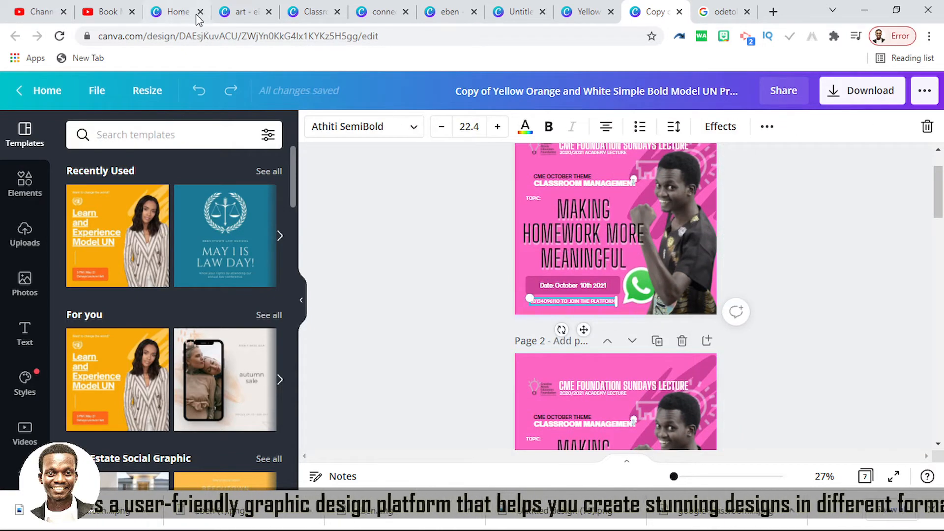
{"action": "left_click", "coordinate": [176, 12]}
{"action": "left_click", "coordinate": [241, 12]}
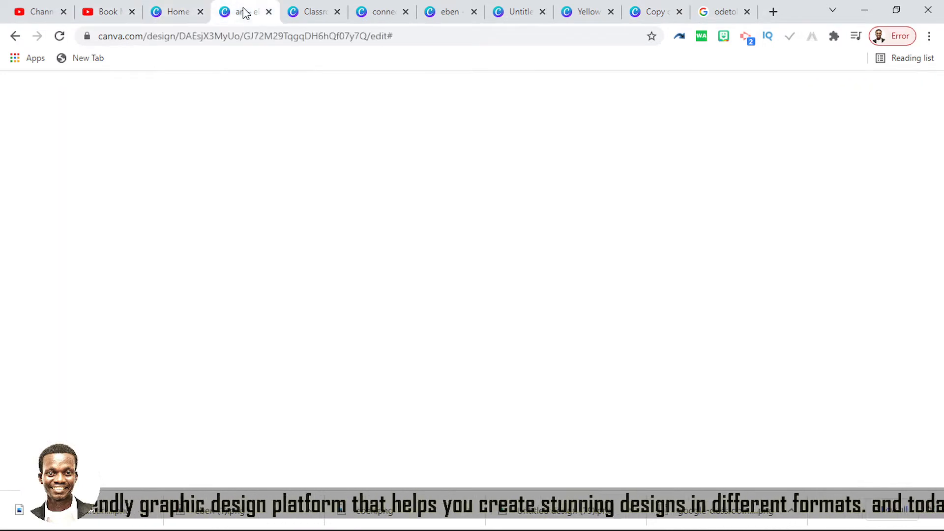
{"action": "left_click", "coordinate": [621, 312]}
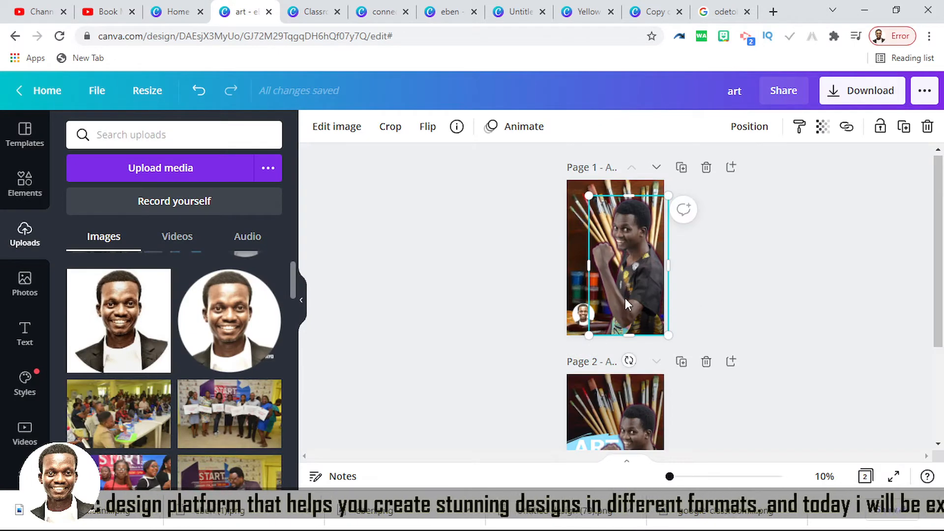
{"action": "key", "text": "ctrl+v"}
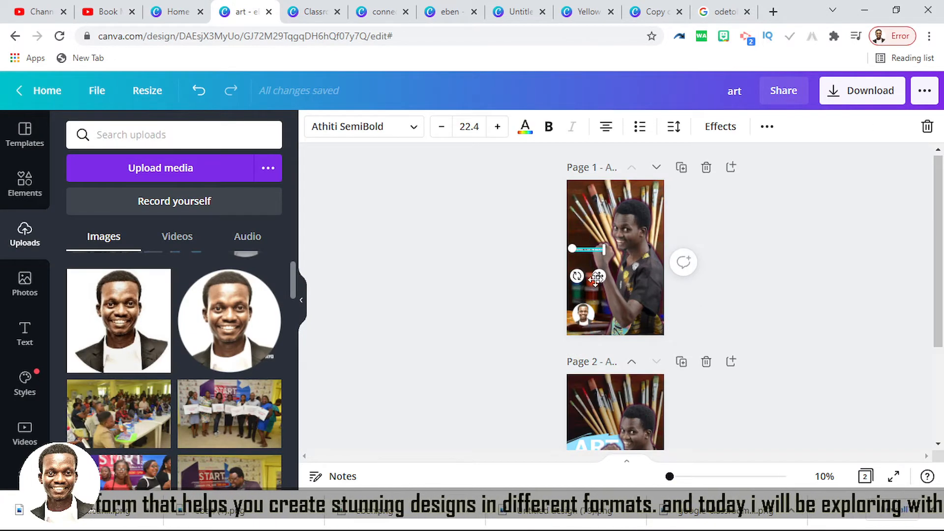
{"action": "left_click_drag", "start_coordinate": [609, 283], "coordinate": [620, 347]}
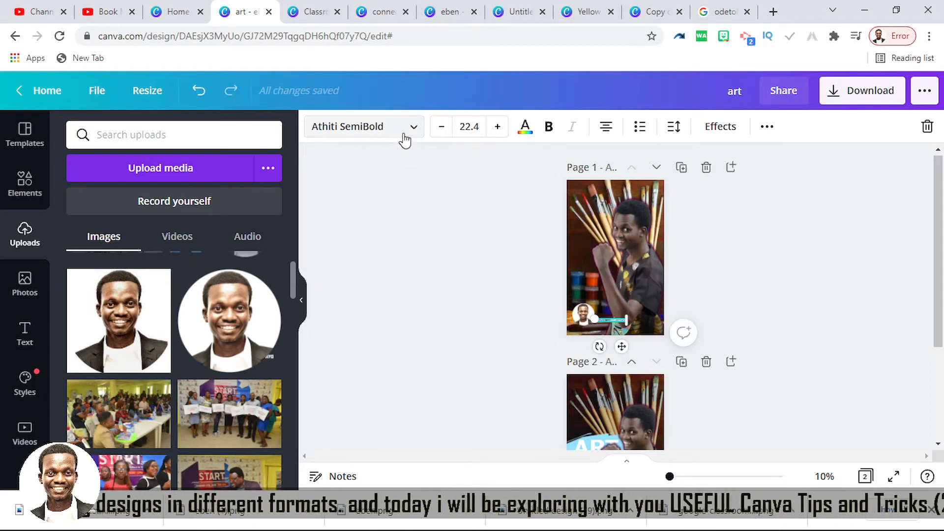
Set the contact line's text colour to white
{"action": "left_click", "coordinate": [525, 126]}
{"action": "left_click", "coordinate": [181, 205]}
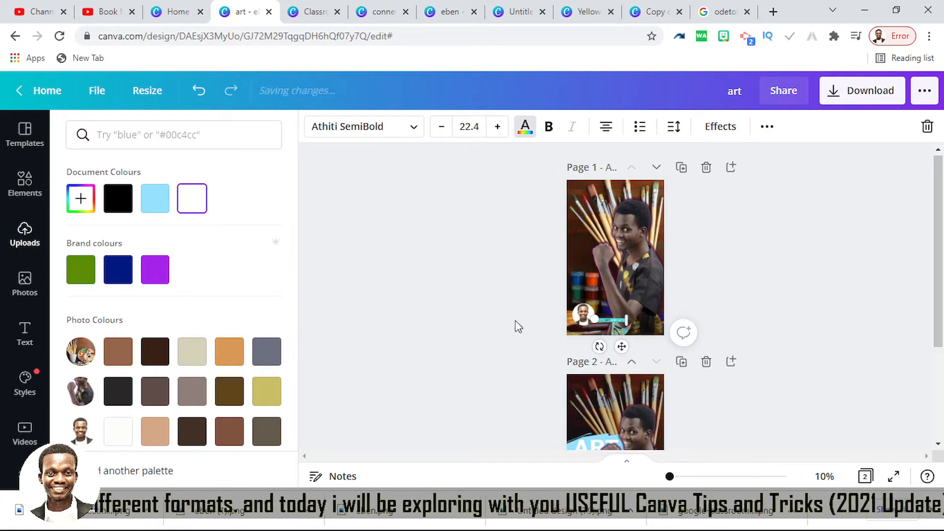
{"action": "left_click", "coordinate": [728, 298]}
Download all pages of the cover design as PNG images and open the downloaded file
{"action": "scroll", "coordinate": [763, 375], "scroll_direction": "down", "scroll_amount": 3}
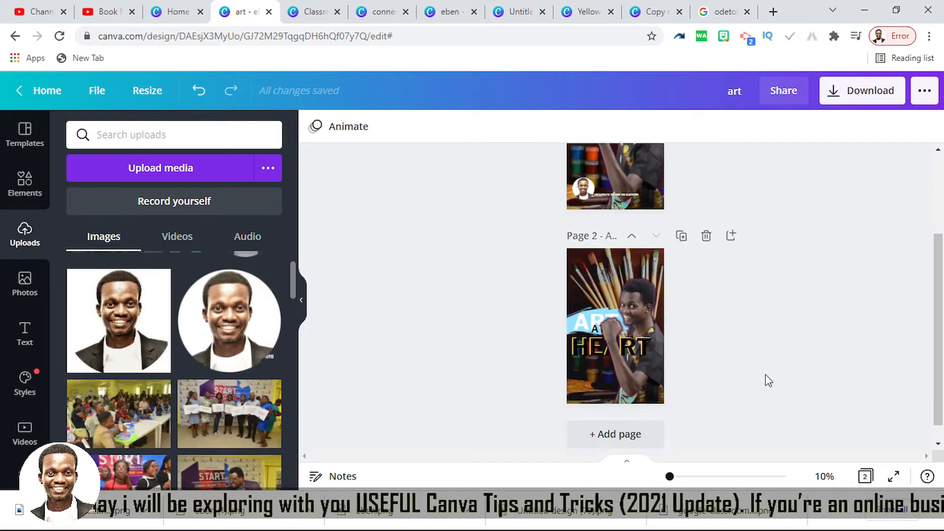
{"action": "left_click", "coordinate": [869, 91]}
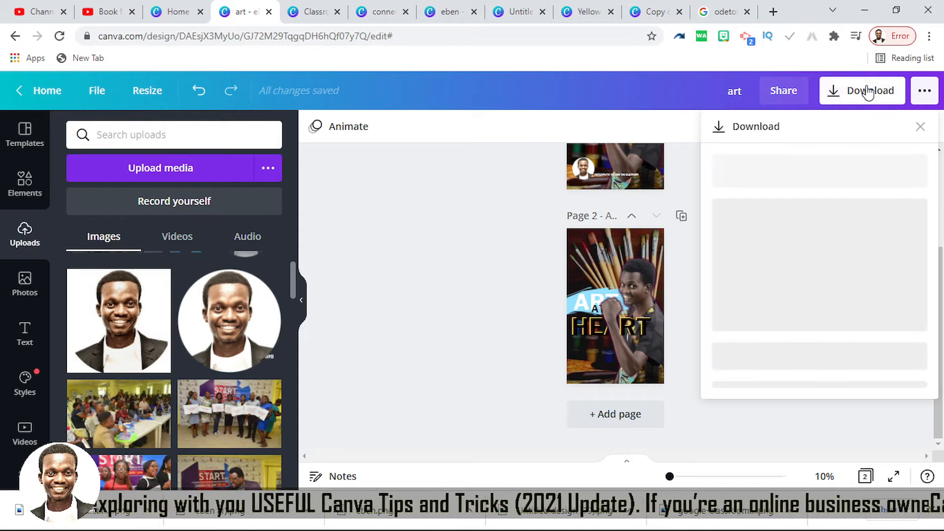
{"action": "left_click", "coordinate": [818, 190]}
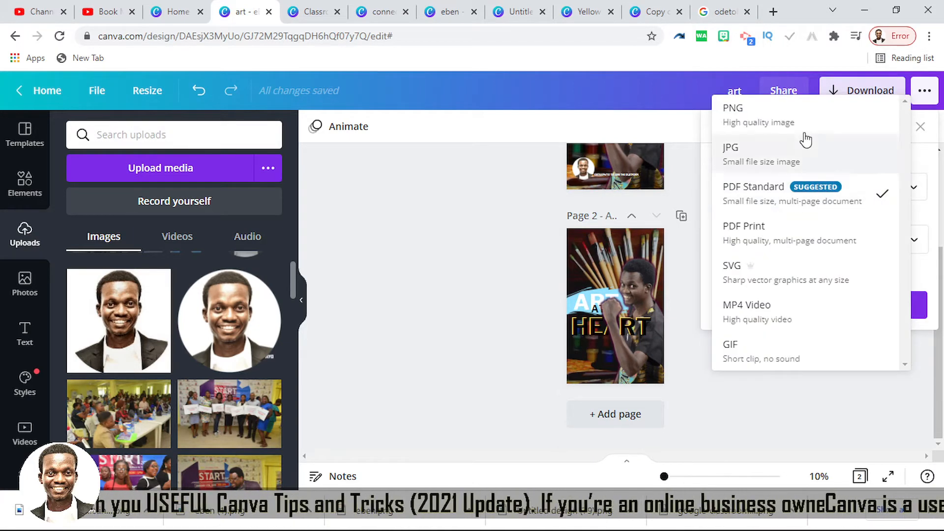
{"action": "left_click", "coordinate": [805, 119]}
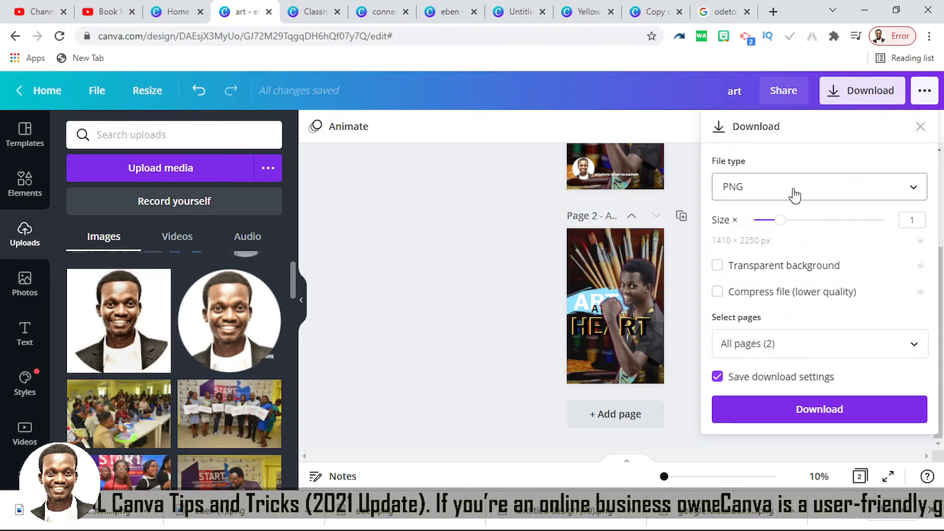
{"action": "left_click", "coordinate": [824, 413]}
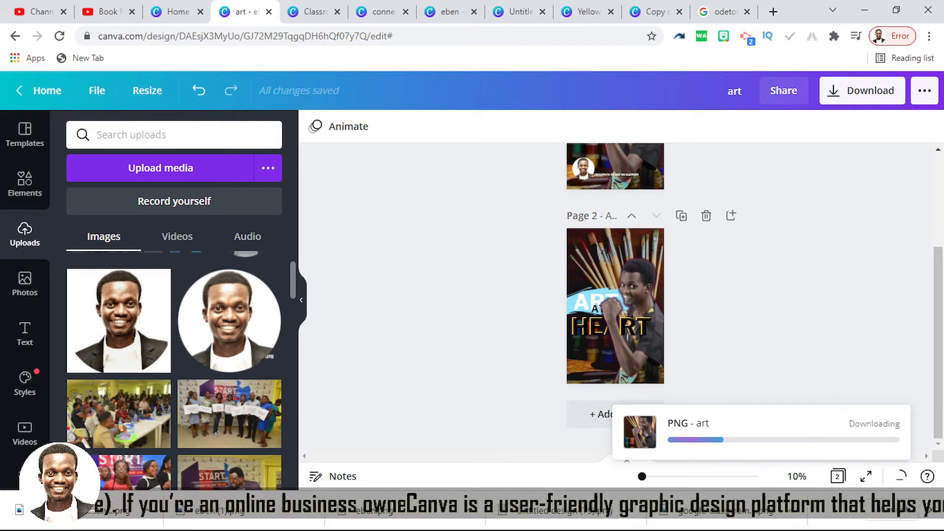
{"action": "left_click", "coordinate": [189, 516]}
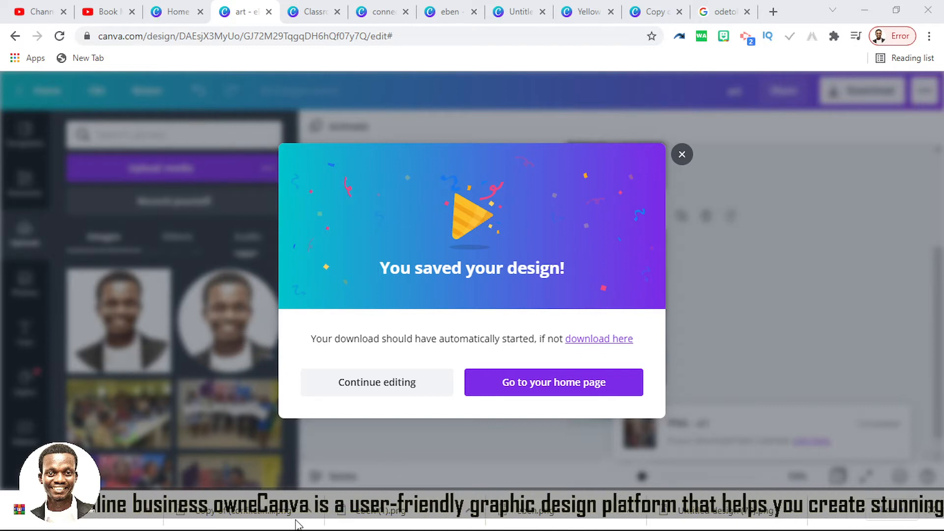
Close the download confirmation and add the two downloaded cover page images to the uploads library
{"action": "left_click", "coordinate": [682, 156]}
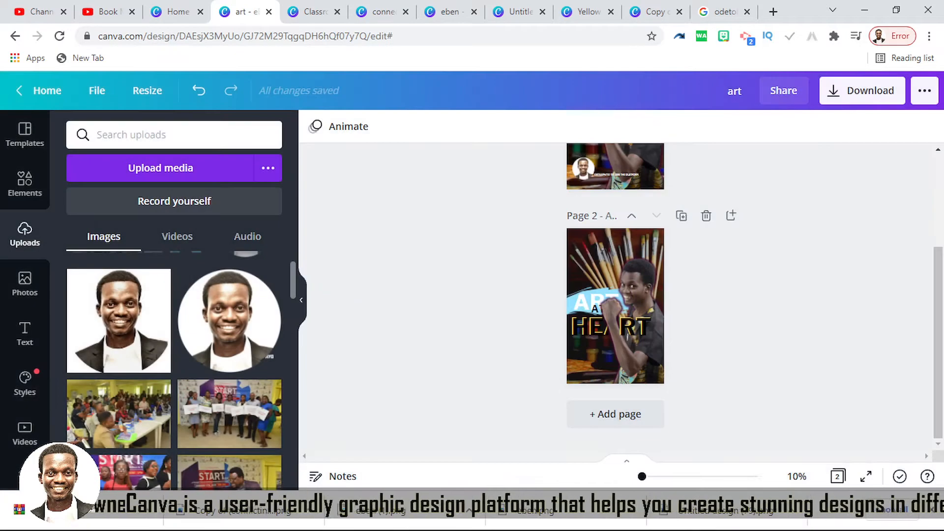
{"action": "left_click", "coordinate": [150, 529]}
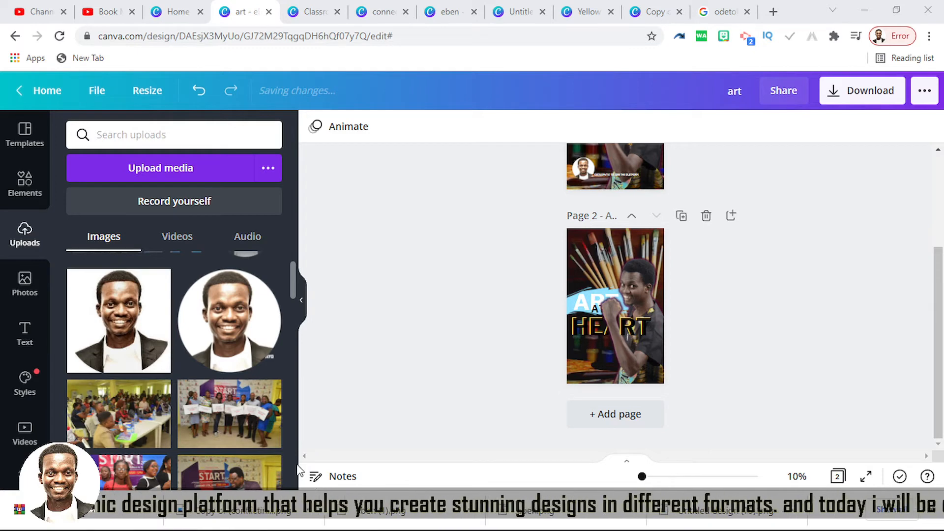
{"action": "left_click_drag", "start_coordinate": [301, 526], "coordinate": [241, 388]}
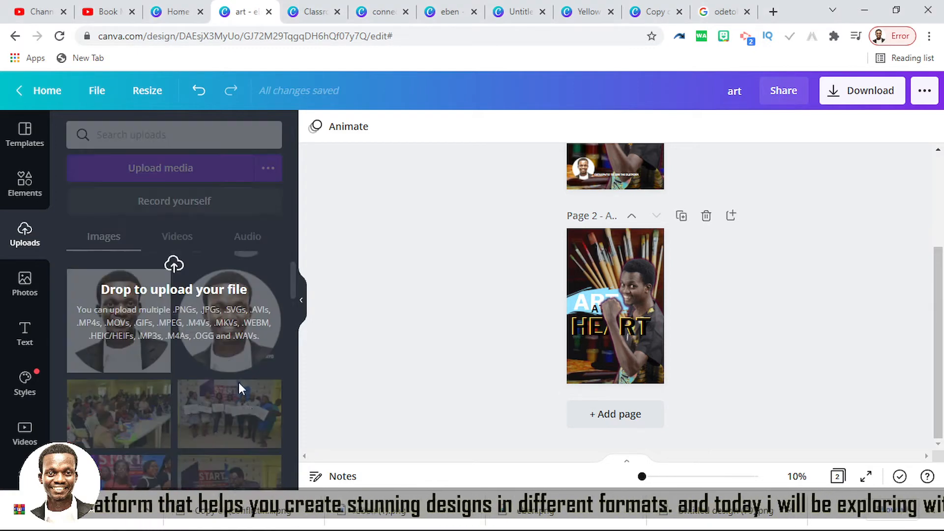
{"action": "left_click_drag", "start_coordinate": [200, 323], "coordinate": [200, 322]}
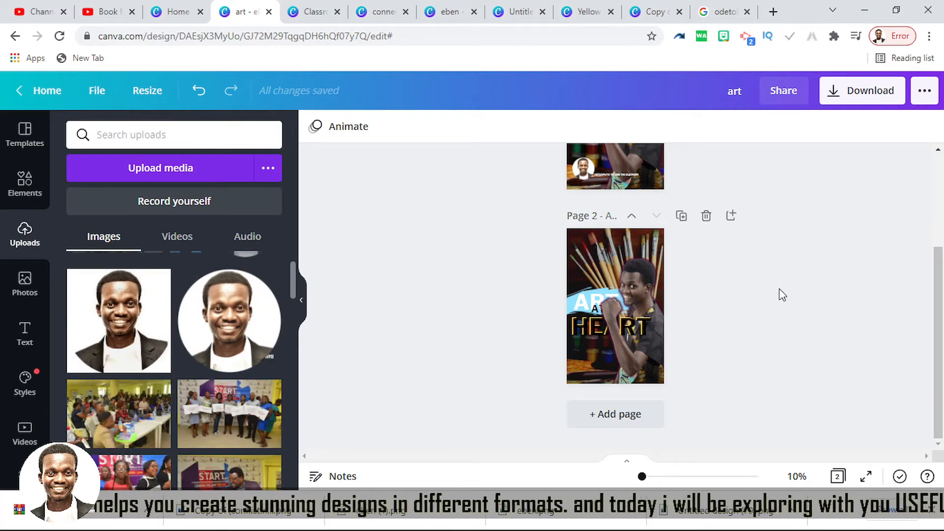
{"action": "scroll", "coordinate": [225, 354], "scroll_direction": "up", "scroll_amount": 2}
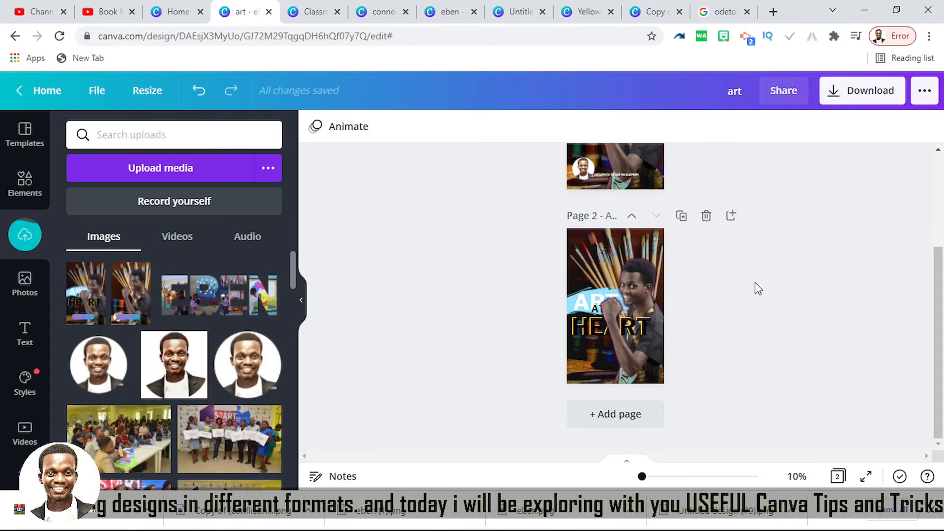
Add a blank page after page 1 and reorder it to follow the ART AT HEART cover as page 3
{"action": "scroll", "coordinate": [758, 289], "scroll_direction": "up", "scroll_amount": 3}
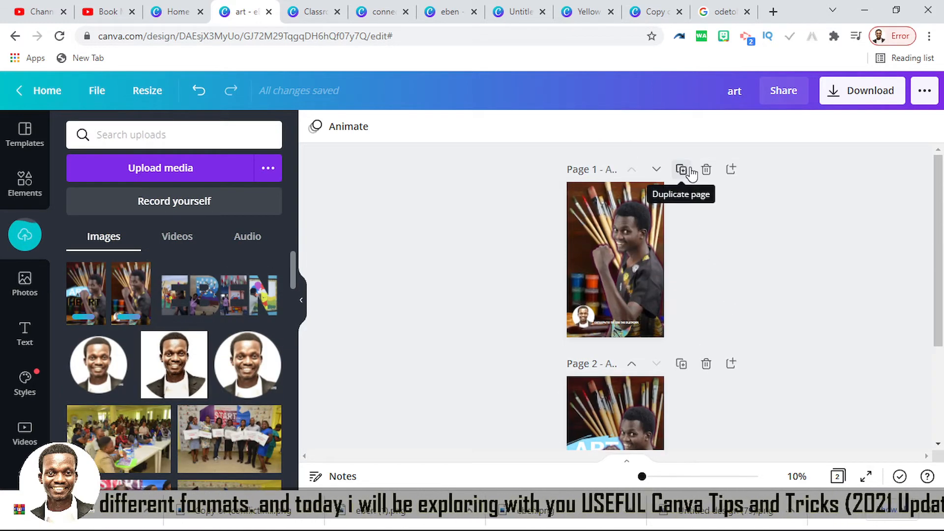
{"action": "scroll", "coordinate": [737, 314], "scroll_direction": "down", "scroll_amount": 3}
{"action": "scroll", "coordinate": [728, 236], "scroll_direction": "up", "scroll_amount": 3}
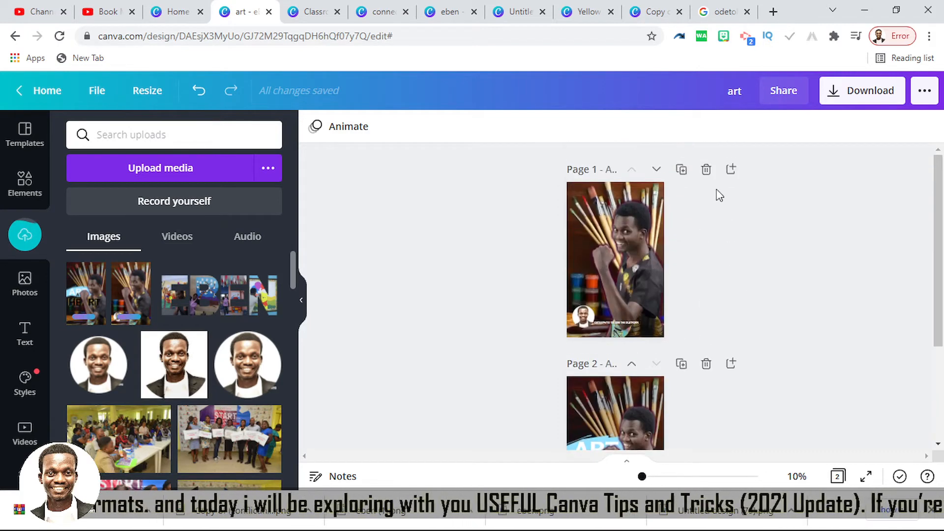
{"action": "left_click", "coordinate": [731, 171]}
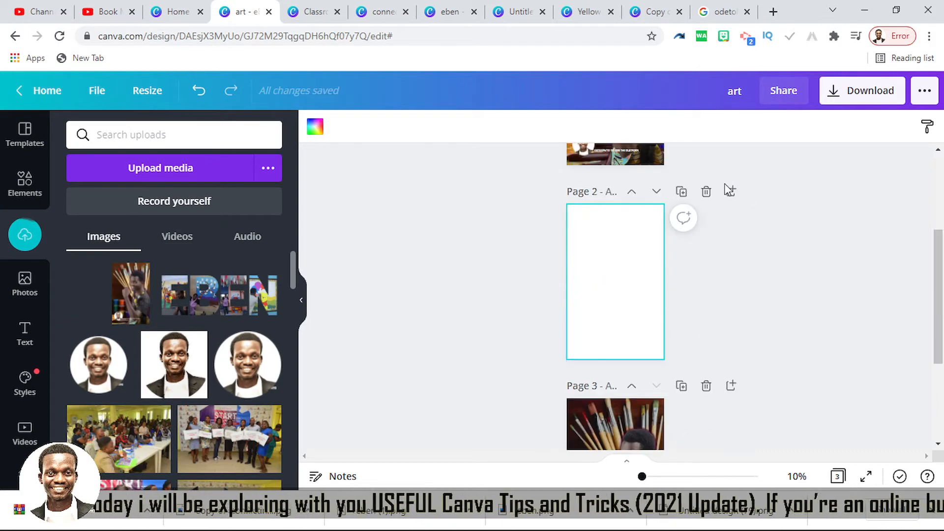
{"action": "left_click", "coordinate": [655, 192]}
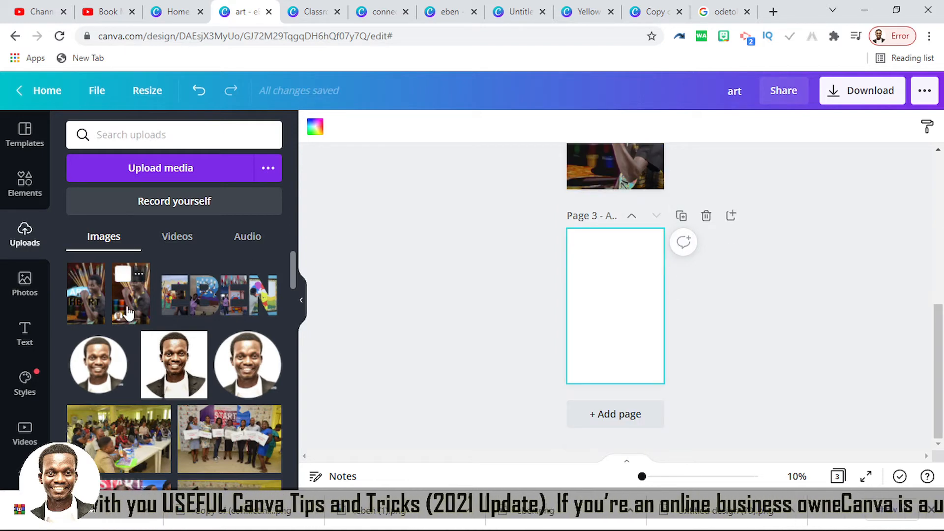
Place the uploaded ART AT HEART cover image on page 3 and enlarge it to fill the page
{"action": "left_click", "coordinate": [85, 308]}
{"action": "left_click_drag", "start_coordinate": [583, 244], "coordinate": [567, 228]}
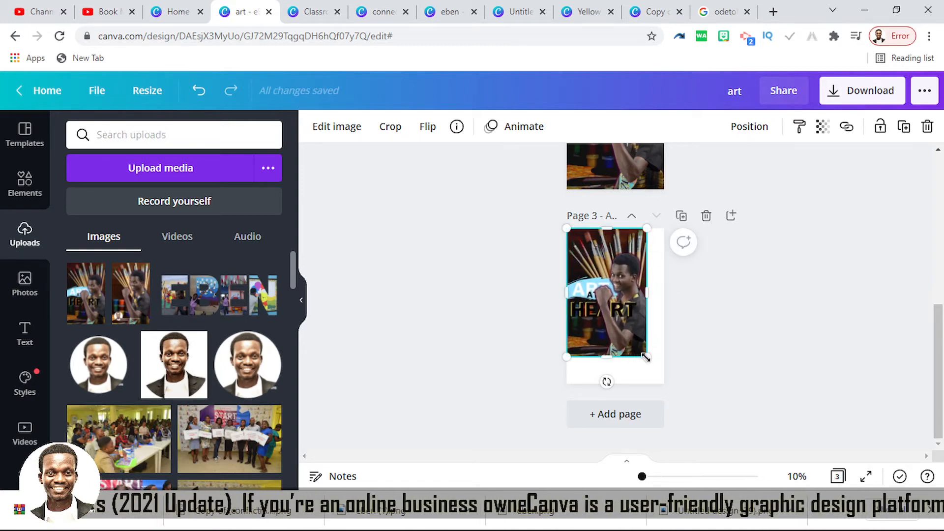
{"action": "left_click_drag", "start_coordinate": [646, 358], "coordinate": [665, 380]}
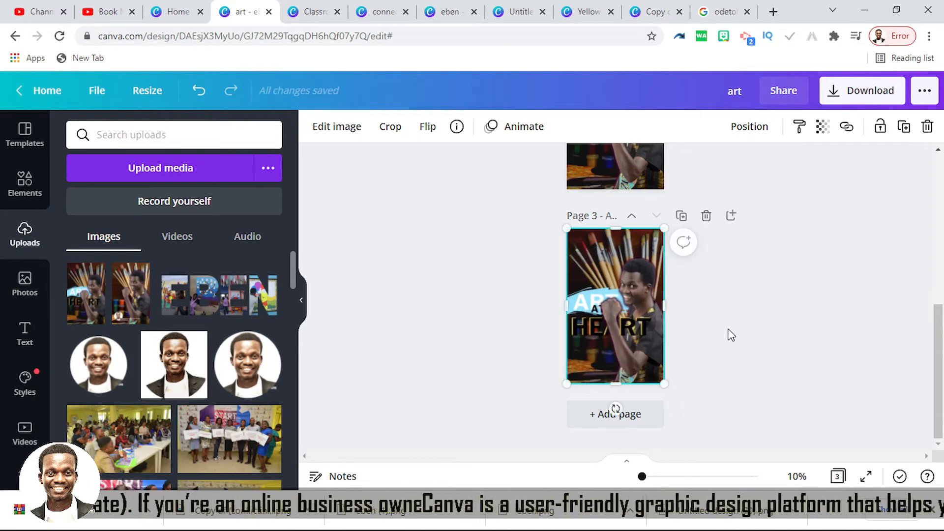
Open the full Smartmockups collection for the cover image on page 3
{"action": "left_click", "coordinate": [733, 324]}
{"action": "left_click", "coordinate": [628, 277]}
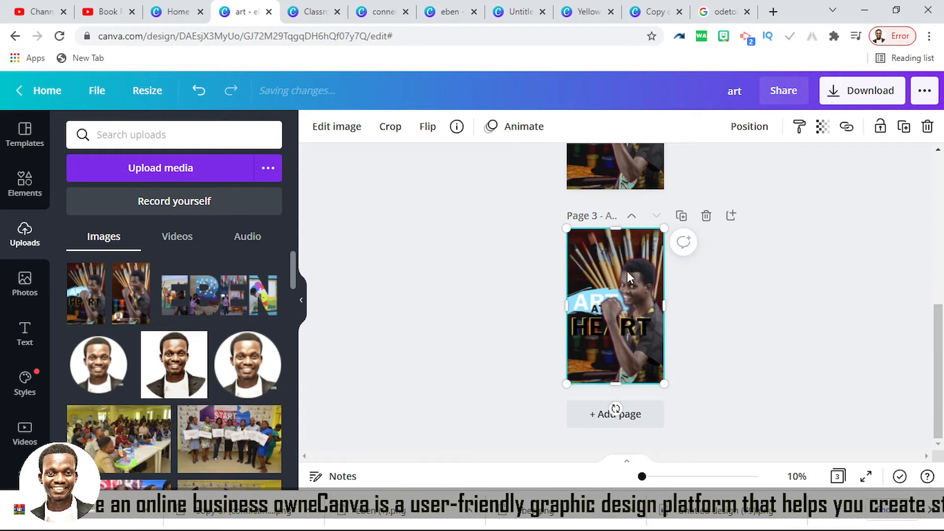
{"action": "left_click", "coordinate": [323, 129]}
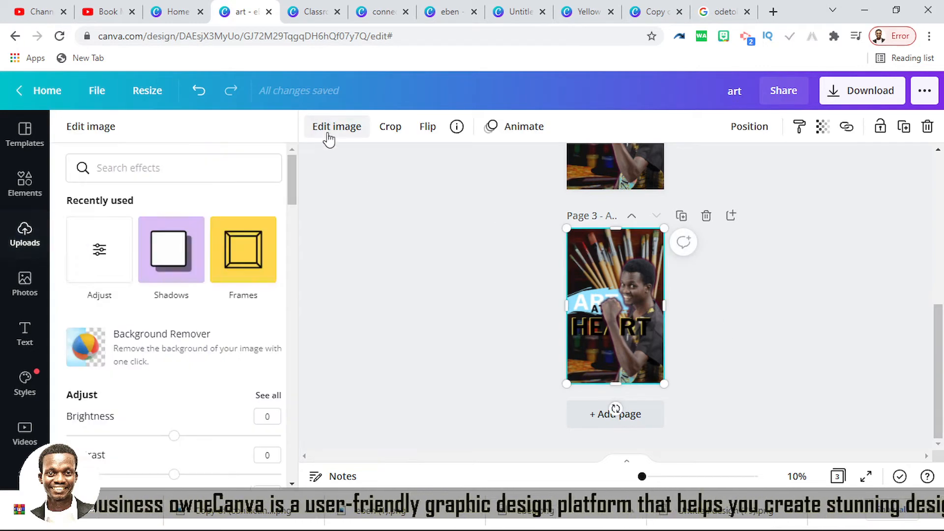
{"action": "scroll", "coordinate": [168, 350], "scroll_direction": "down", "scroll_amount": 5}
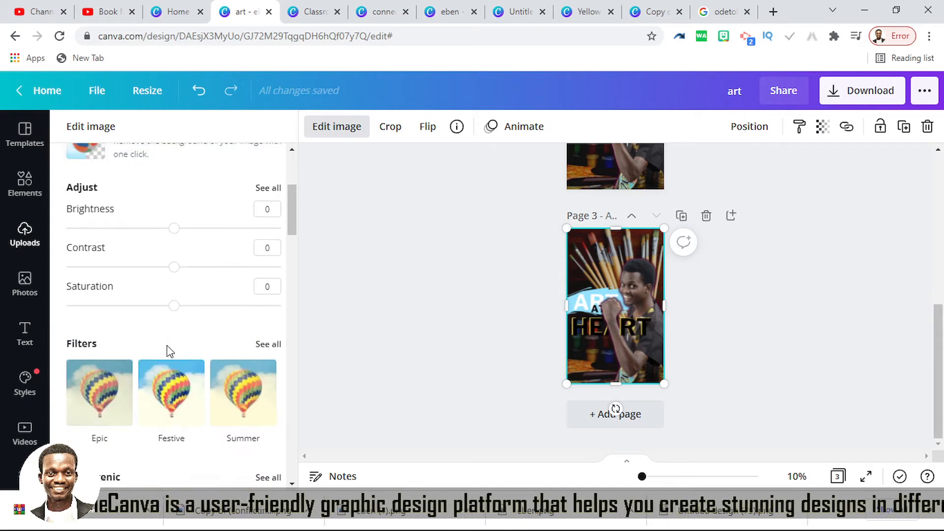
{"action": "scroll", "coordinate": [167, 345], "scroll_direction": "down", "scroll_amount": 4}
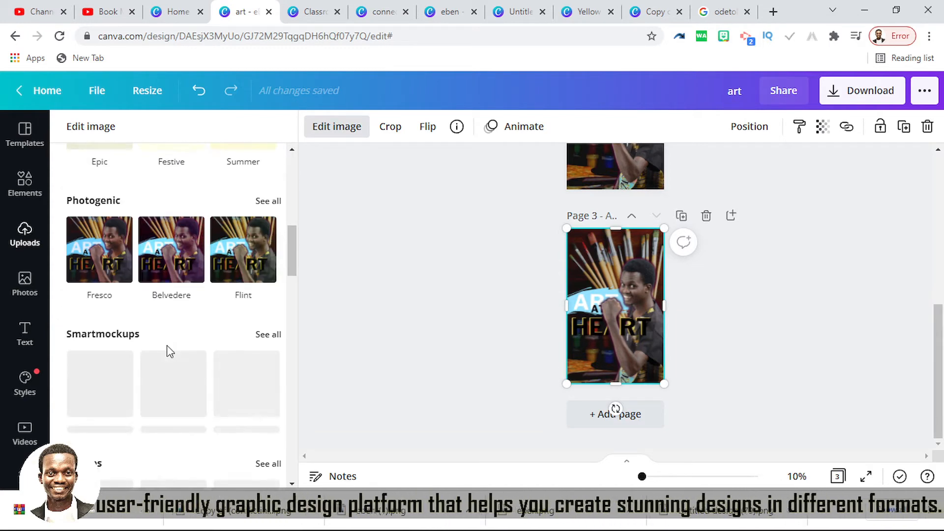
{"action": "left_click", "coordinate": [261, 335]}
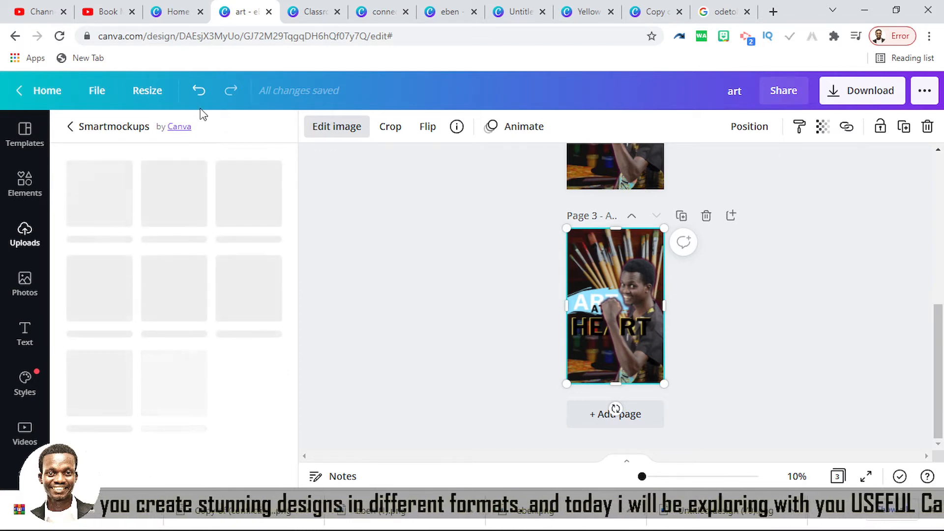
{"action": "scroll", "coordinate": [231, 365], "scroll_direction": "down", "scroll_amount": 6}
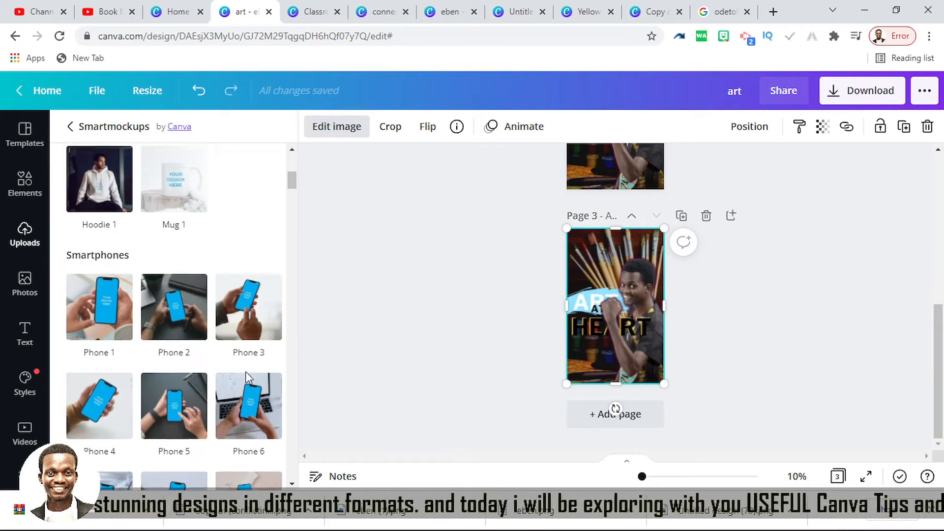
{"action": "scroll", "coordinate": [245, 373], "scroll_direction": "up", "scroll_amount": 5}
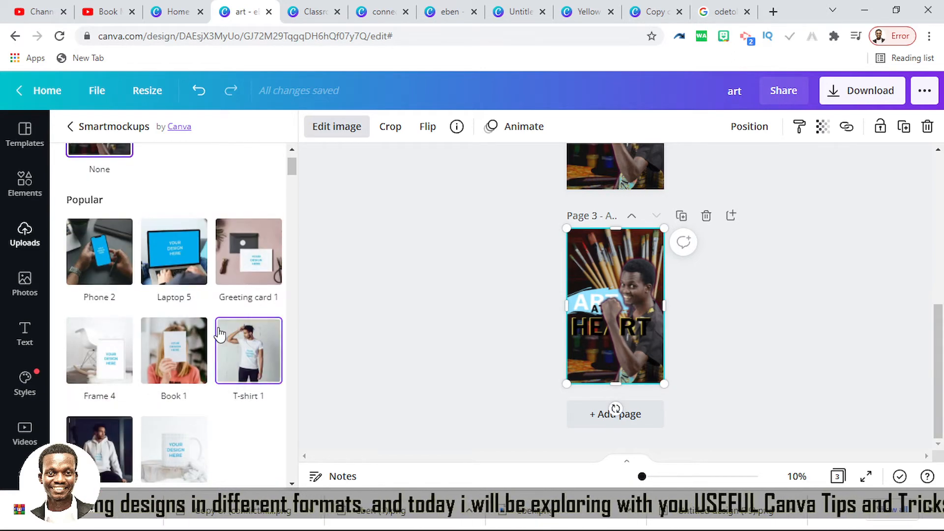
Try the Book 1 mockup on the cover image
{"action": "left_click", "coordinate": [184, 350]}
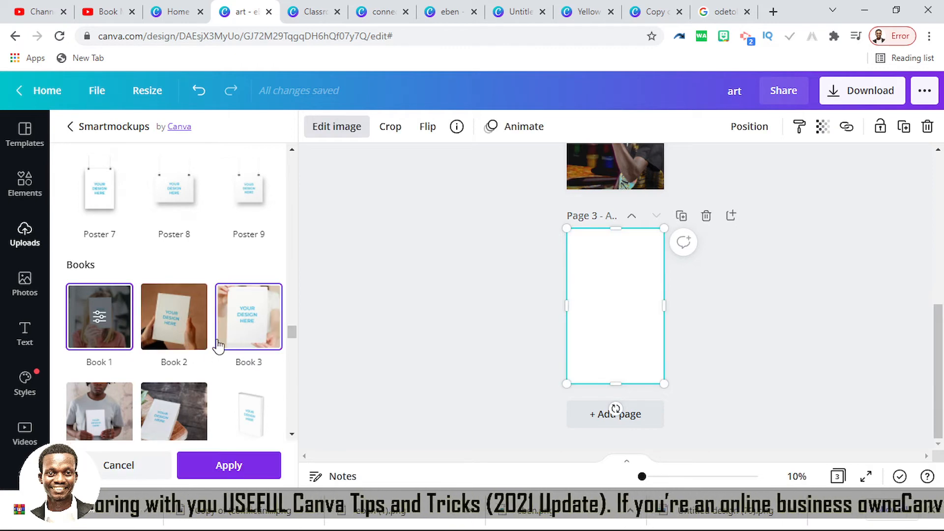
{"action": "scroll", "coordinate": [226, 354], "scroll_direction": "down", "scroll_amount": 4}
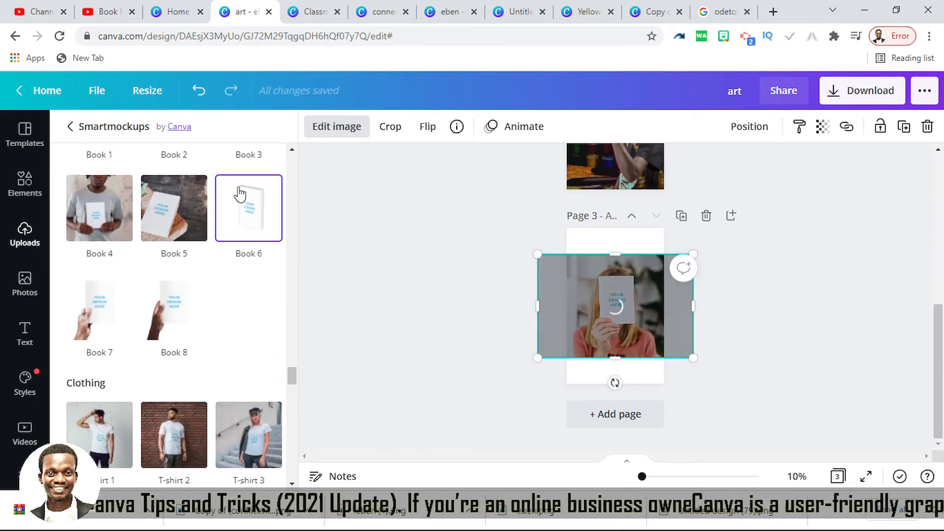
{"action": "scroll", "coordinate": [253, 211], "scroll_direction": "up", "scroll_amount": 3}
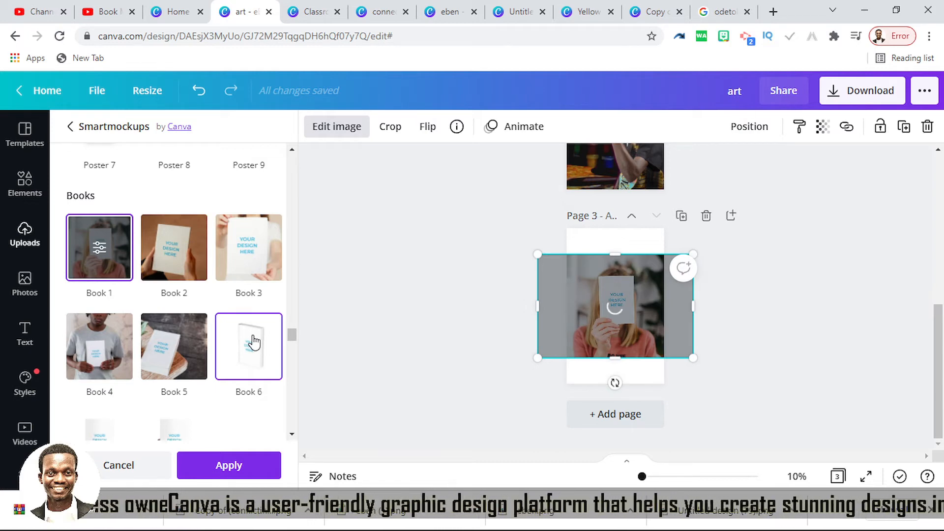
Put the cover image into the Book 6 mockup, then shrink it slightly and centre it on page 3
{"action": "left_click", "coordinate": [254, 343]}
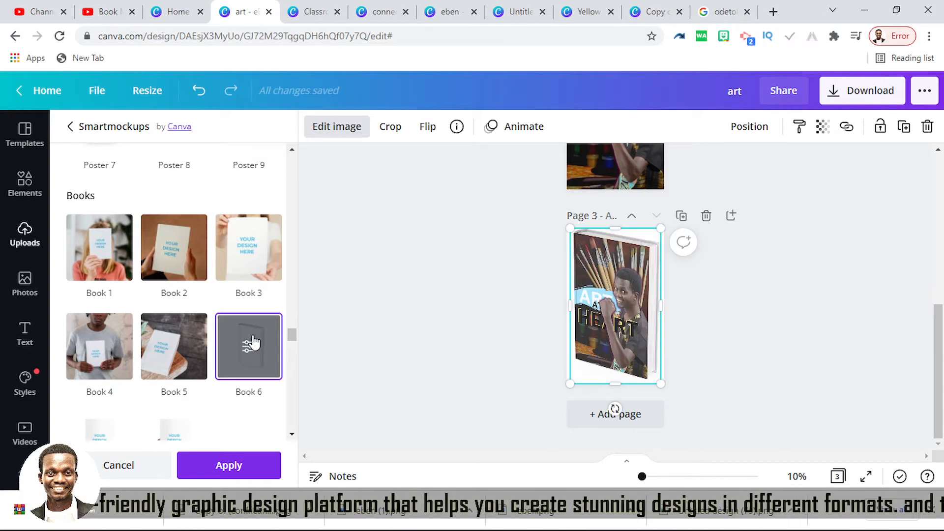
{"action": "left_click_drag", "start_coordinate": [571, 226], "coordinate": [578, 238]}
{"action": "left_click_drag", "start_coordinate": [605, 304], "coordinate": [601, 297]}
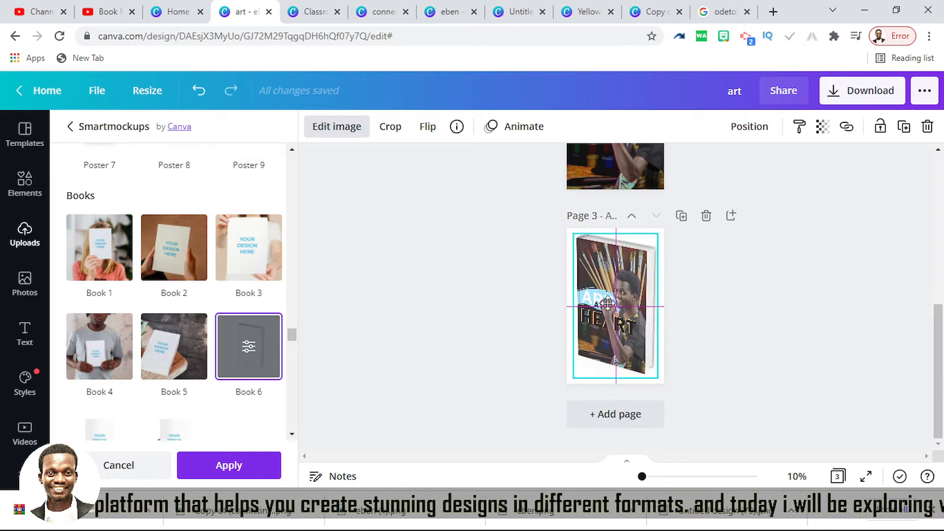
{"action": "left_click_drag", "start_coordinate": [643, 477], "coordinate": [645, 478]}
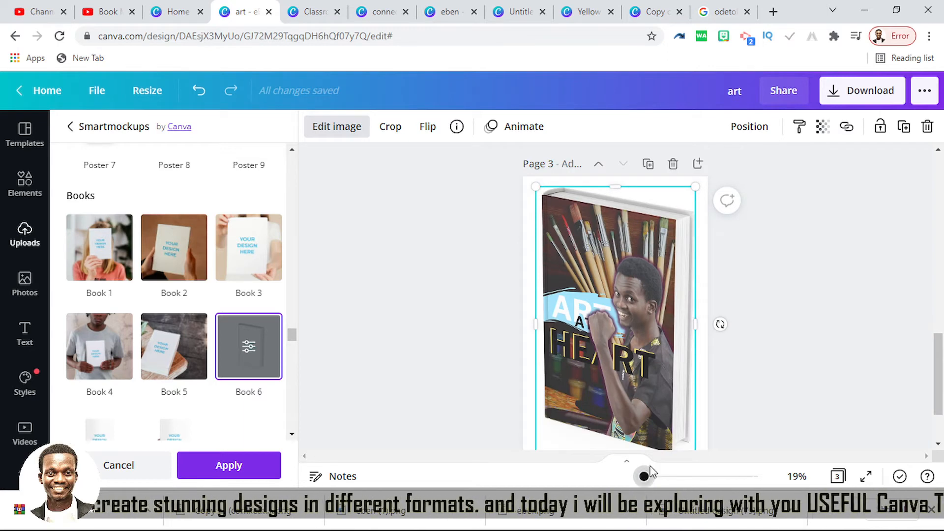
{"action": "left_click_drag", "start_coordinate": [939, 389], "coordinate": [940, 394]}
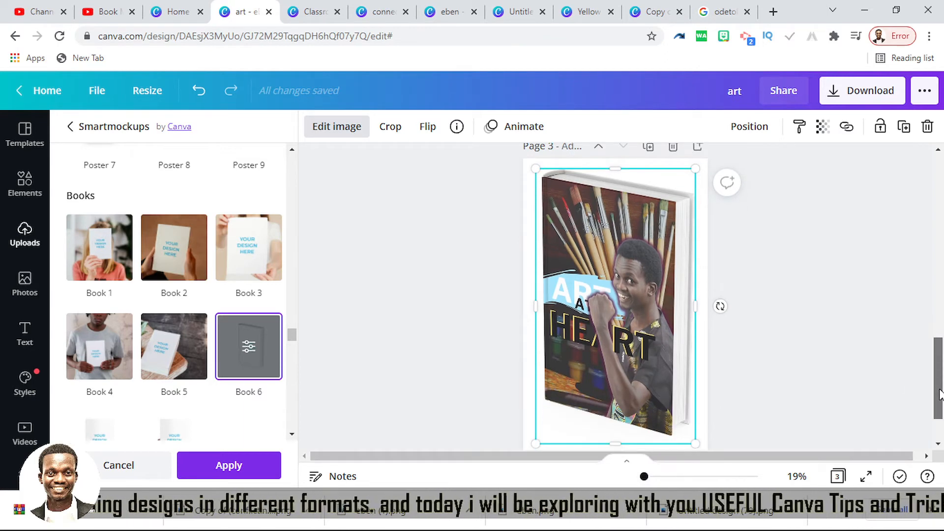
{"action": "left_click", "coordinate": [806, 313]}
{"action": "left_click", "coordinate": [665, 342]}
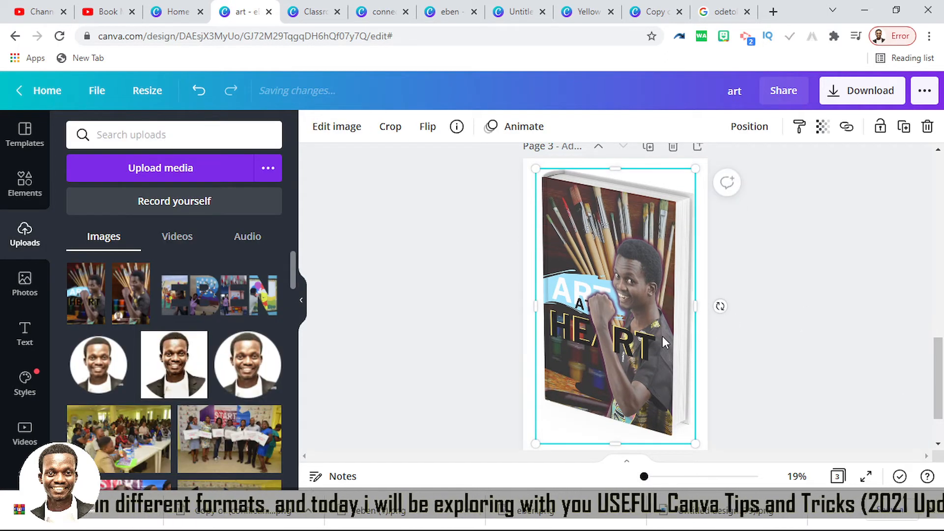
{"action": "left_click", "coordinate": [824, 315]}
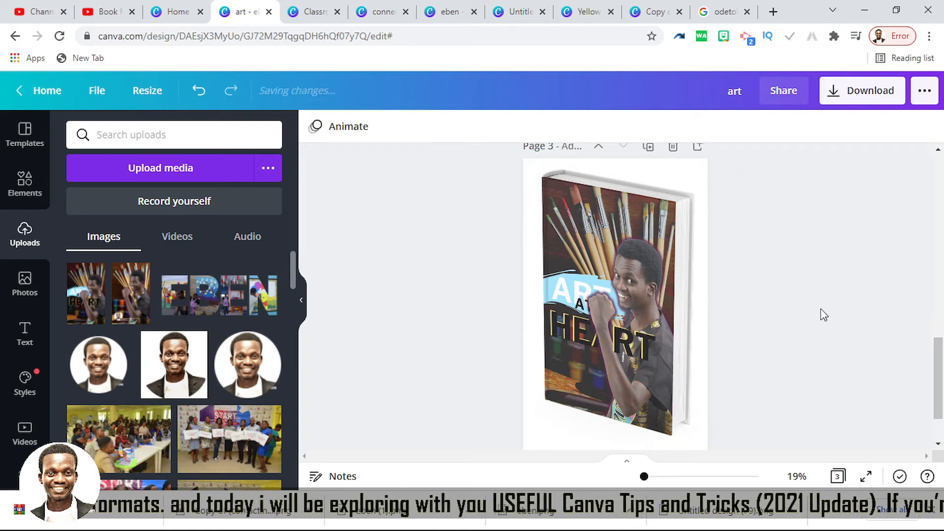
{"action": "left_click", "coordinate": [656, 282]}
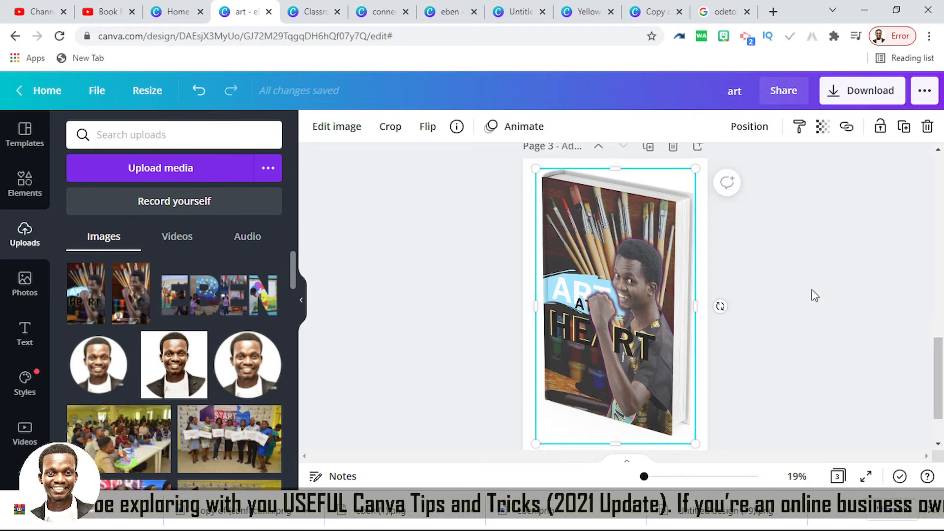
Add a blank page 4 and place the uploaded portrait image with the contact line centred across its width
{"action": "scroll", "coordinate": [813, 288], "scroll_direction": "up", "scroll_amount": 2}
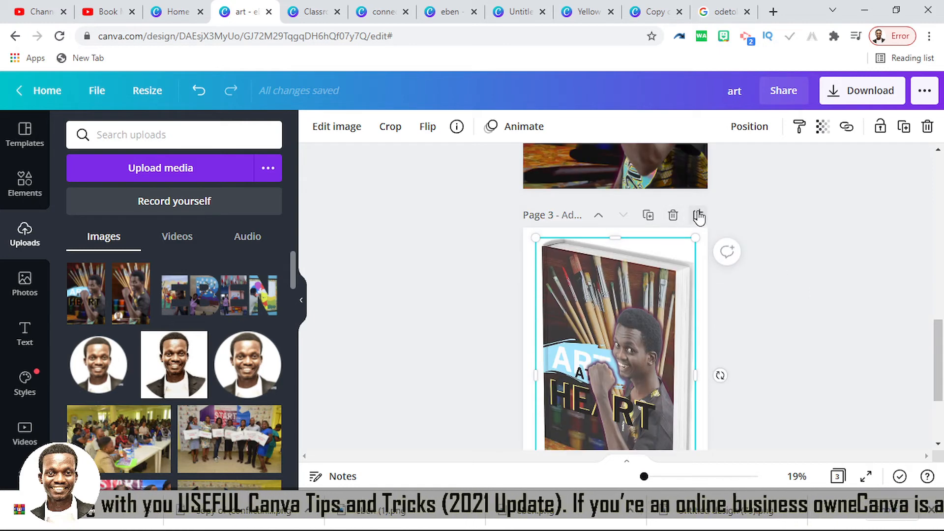
{"action": "left_click", "coordinate": [698, 216]}
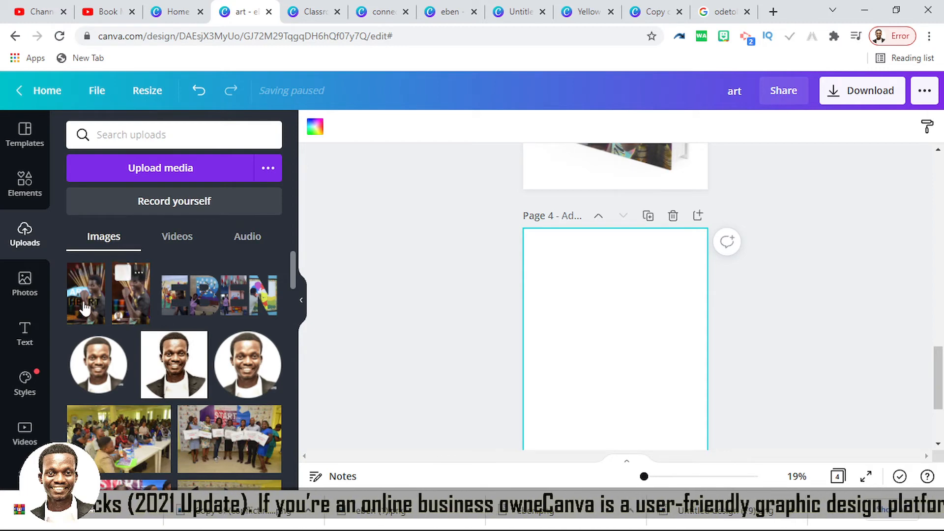
{"action": "left_click", "coordinate": [134, 308]}
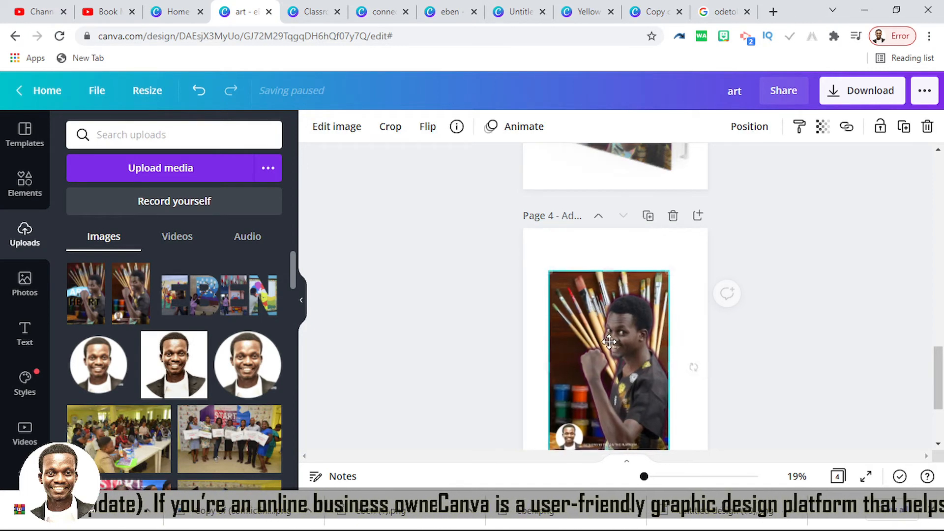
{"action": "scroll", "coordinate": [692, 348], "scroll_direction": "up", "scroll_amount": 3}
{"action": "scroll", "coordinate": [638, 283], "scroll_direction": "down", "scroll_amount": 5}
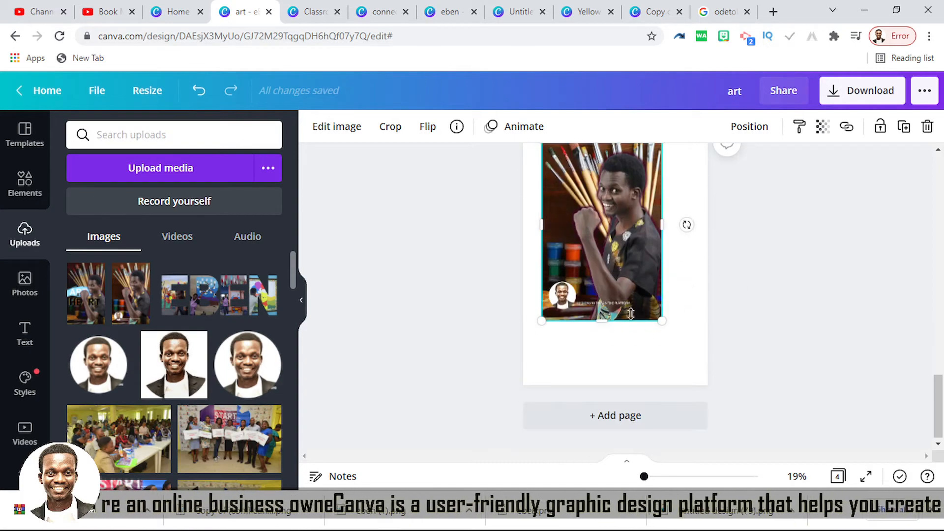
{"action": "left_click_drag", "start_coordinate": [635, 276], "coordinate": [650, 288]}
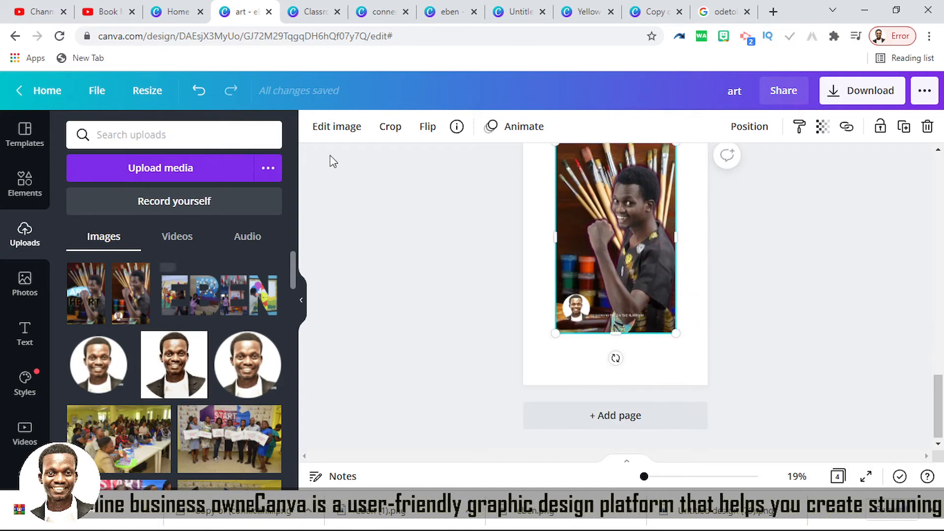
Open the full Smartmockups collection for the portrait image on page 4
{"action": "left_click", "coordinate": [344, 127]}
{"action": "scroll", "coordinate": [155, 394], "scroll_direction": "down", "scroll_amount": 10}
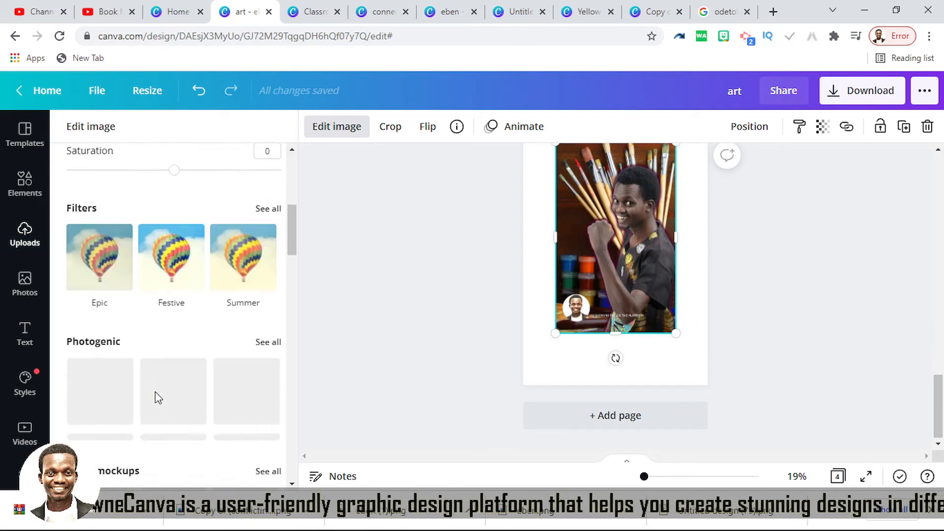
{"action": "scroll", "coordinate": [156, 392], "scroll_direction": "down", "scroll_amount": 12}
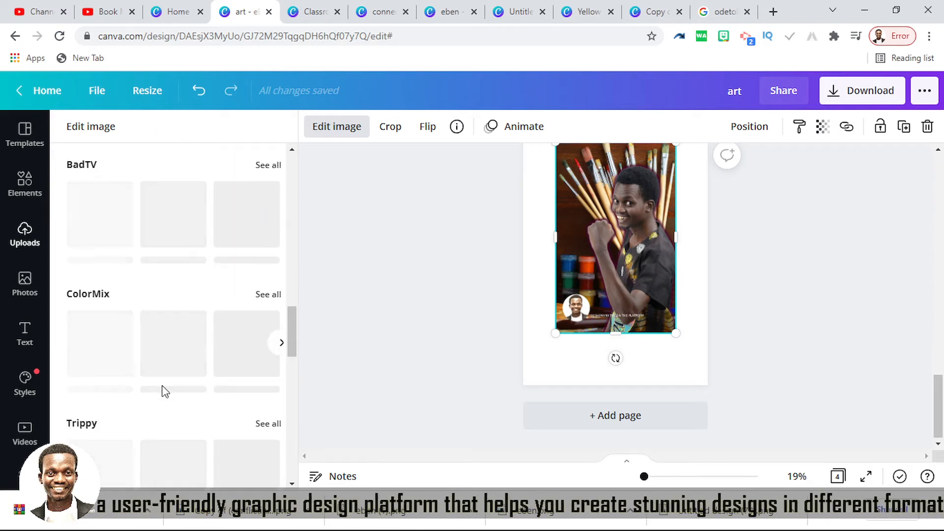
{"action": "scroll", "coordinate": [164, 385], "scroll_direction": "up", "scroll_amount": 15}
{"action": "scroll", "coordinate": [164, 384], "scroll_direction": "down", "scroll_amount": 3}
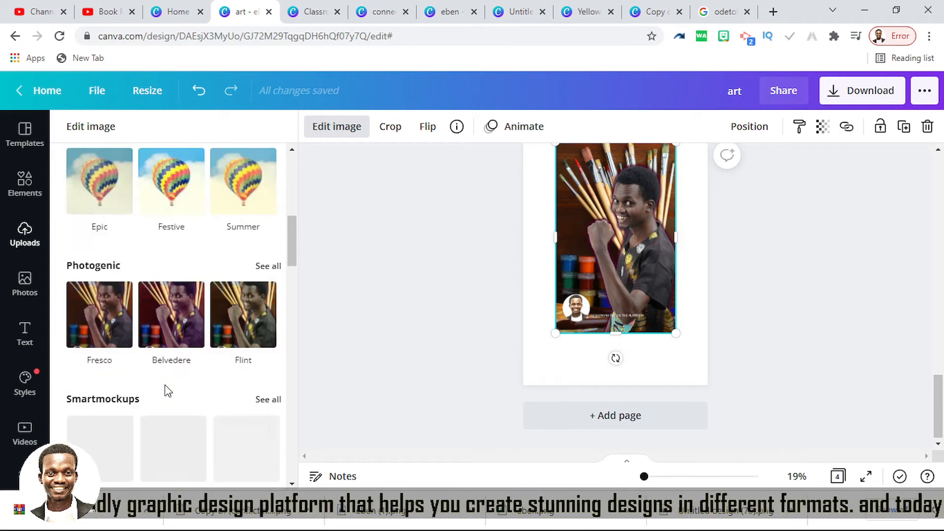
{"action": "scroll", "coordinate": [148, 295], "scroll_direction": "down", "scroll_amount": 3}
{"action": "left_click", "coordinate": [278, 263]}
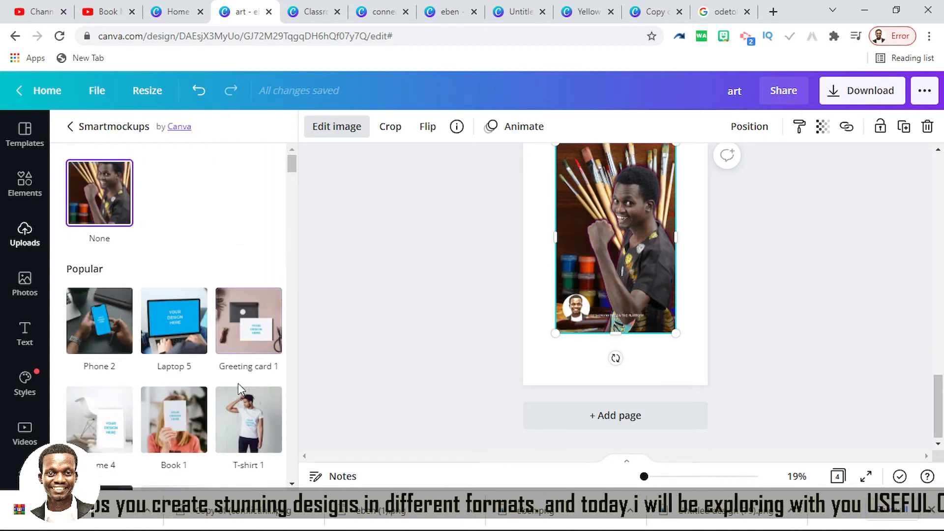
Look through the Smartmockups categories, from smartphones to clothing, for a mockup that suits the portrait image
{"action": "scroll", "coordinate": [238, 383], "scroll_direction": "down", "scroll_amount": 8}
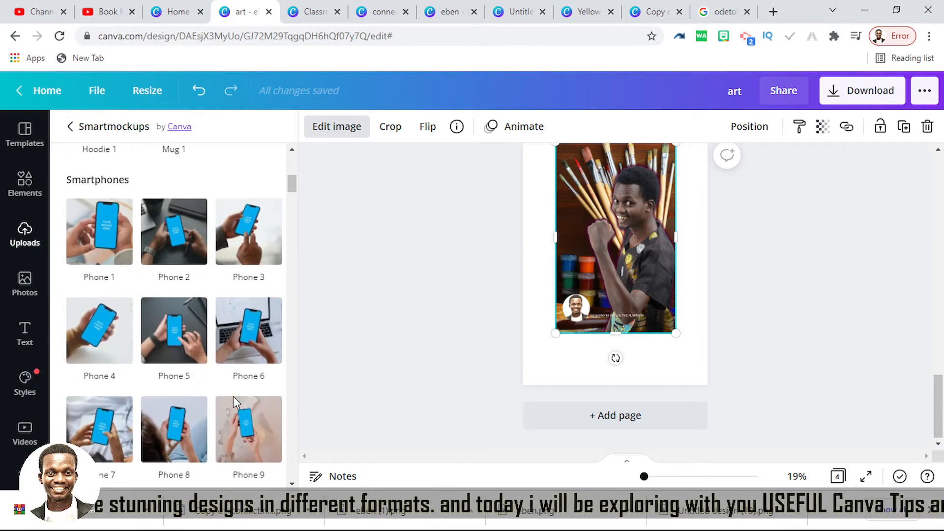
{"action": "scroll", "coordinate": [223, 373], "scroll_direction": "down", "scroll_amount": 15}
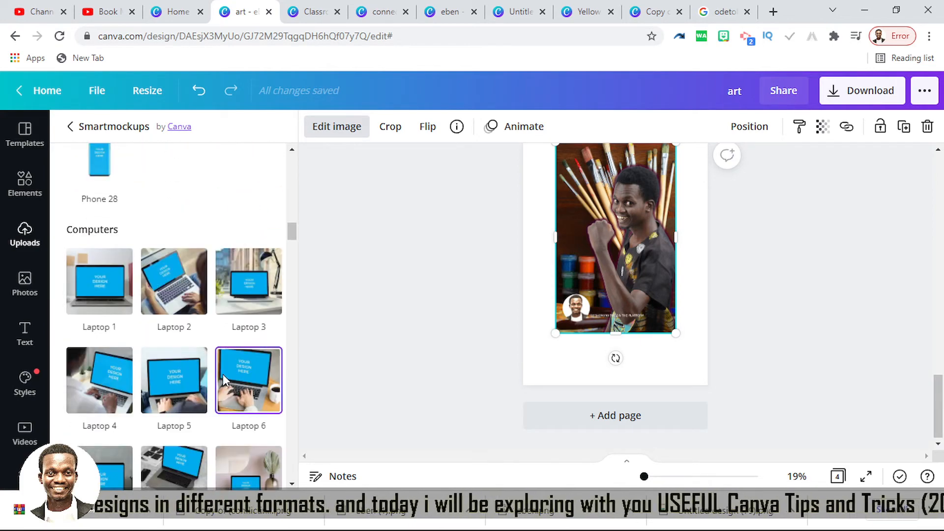
{"action": "scroll", "coordinate": [223, 374], "scroll_direction": "down", "scroll_amount": 15}
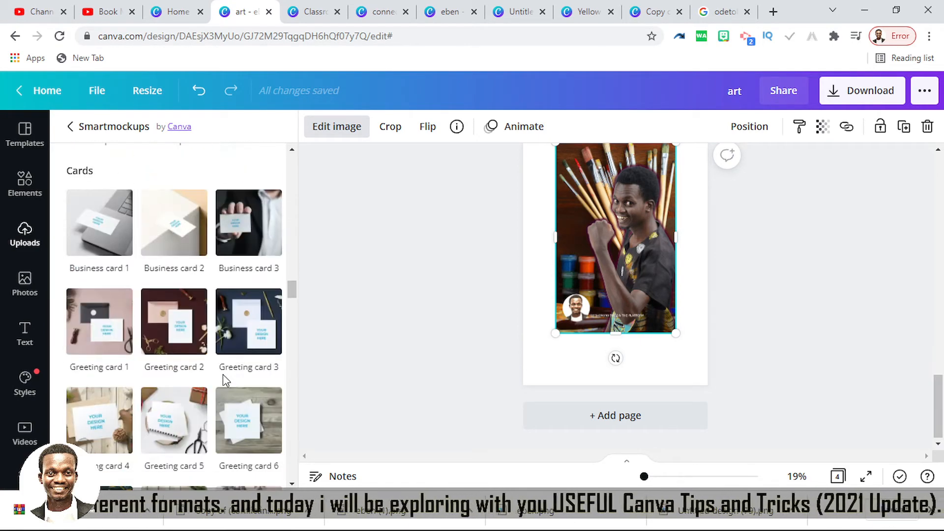
{"action": "scroll", "coordinate": [222, 374], "scroll_direction": "down", "scroll_amount": 15}
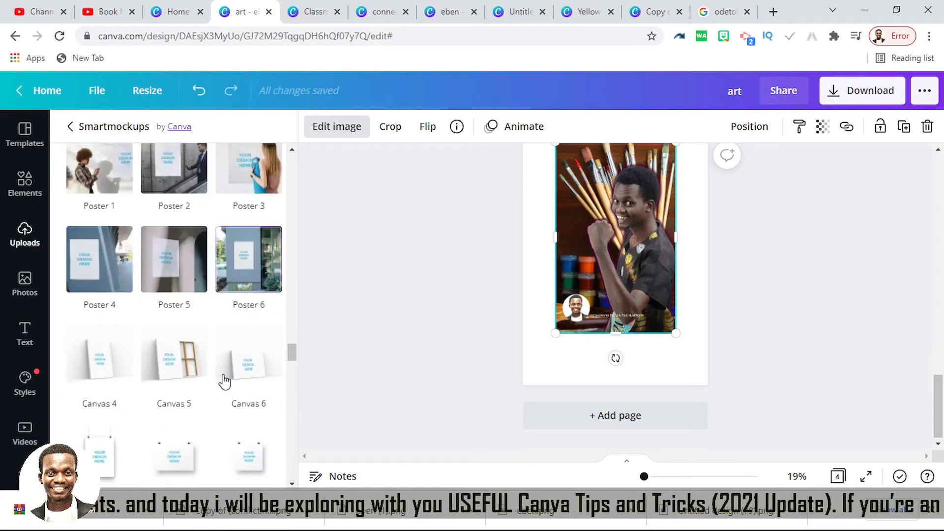
{"action": "scroll", "coordinate": [224, 381], "scroll_direction": "down", "scroll_amount": 10}
{"action": "scroll", "coordinate": [224, 382], "scroll_direction": "up", "scroll_amount": 8}
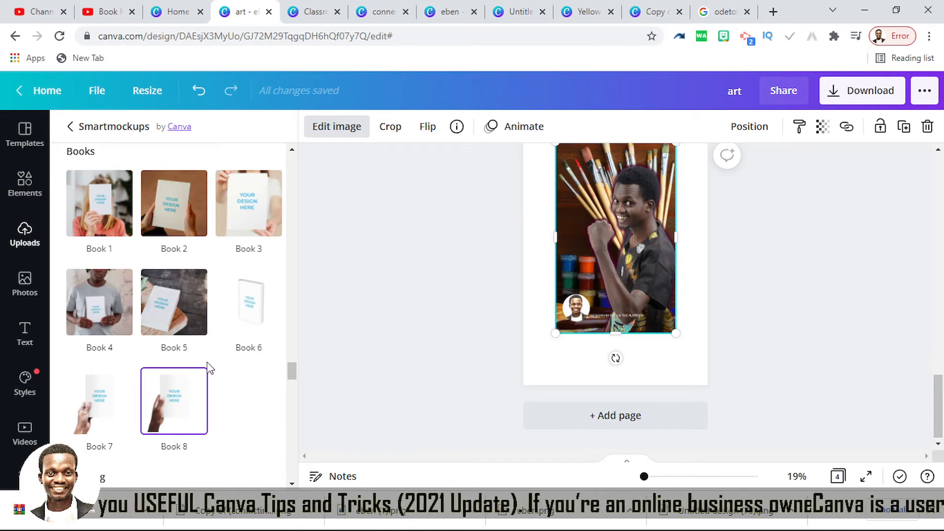
{"action": "scroll", "coordinate": [203, 329], "scroll_direction": "up", "scroll_amount": 4}
{"action": "scroll", "coordinate": [203, 328], "scroll_direction": "down", "scroll_amount": 15}
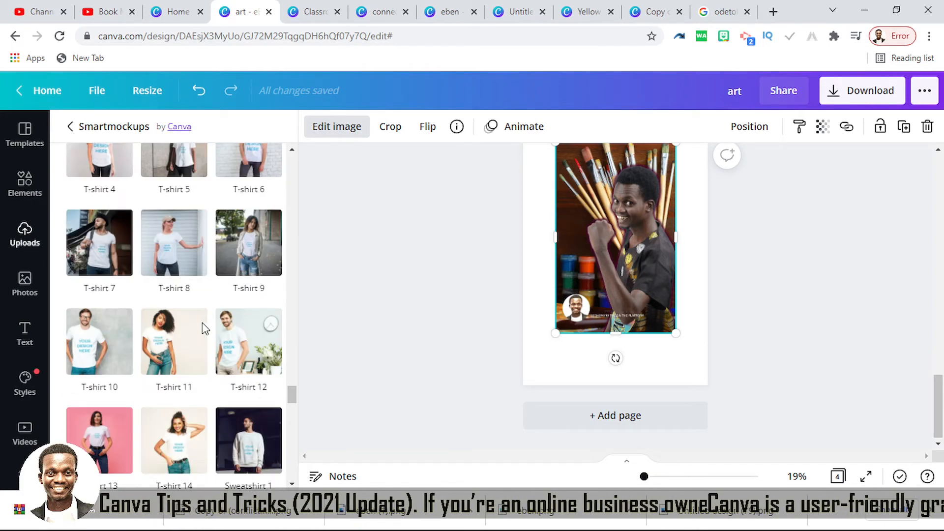
{"action": "scroll", "coordinate": [202, 325], "scroll_direction": "up", "scroll_amount": 12}
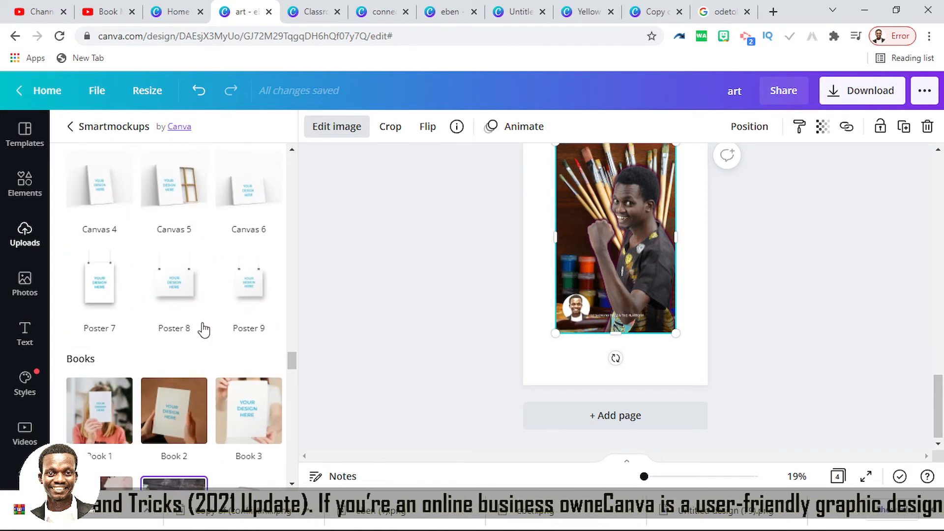
{"action": "scroll", "coordinate": [152, 308], "scroll_direction": "up", "scroll_amount": 3}
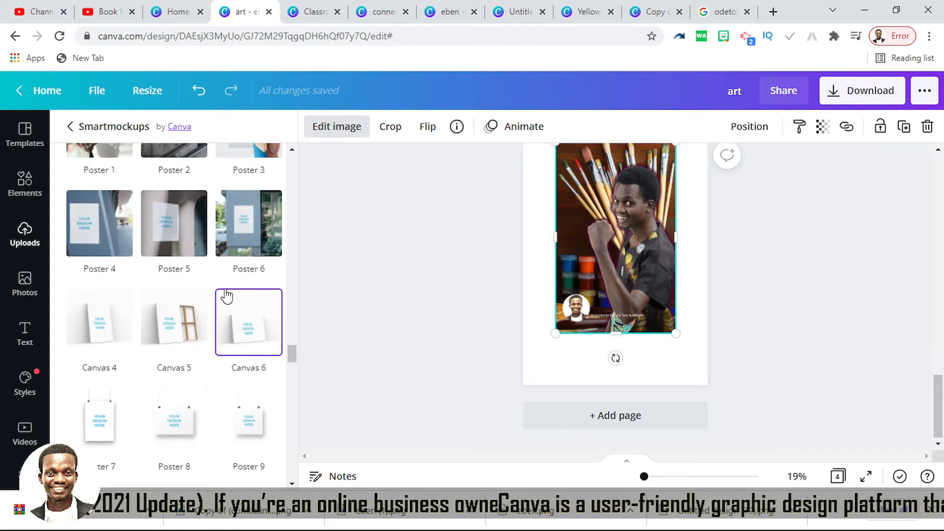
{"action": "scroll", "coordinate": [234, 262], "scroll_direction": "up", "scroll_amount": 6}
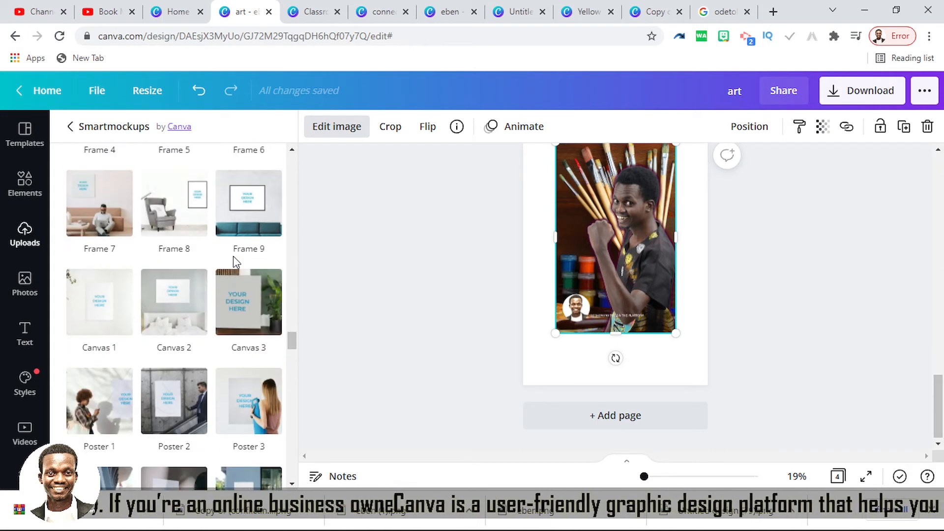
{"action": "scroll", "coordinate": [235, 261], "scroll_direction": "down", "scroll_amount": 5}
{"action": "scroll", "coordinate": [233, 259], "scroll_direction": "down", "scroll_amount": 6}
{"action": "scroll", "coordinate": [232, 264], "scroll_direction": "up", "scroll_amount": 2}
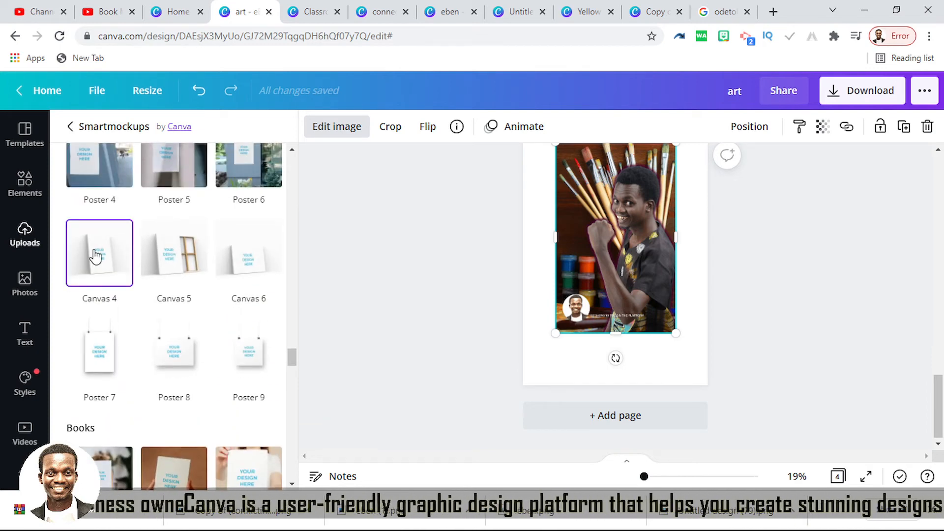
Put the portrait image into the Book 8 mockup, move it to the page's lower-left area and enlarge it to nearly the page width
{"action": "scroll", "coordinate": [205, 288], "scroll_direction": "down", "scroll_amount": 5}
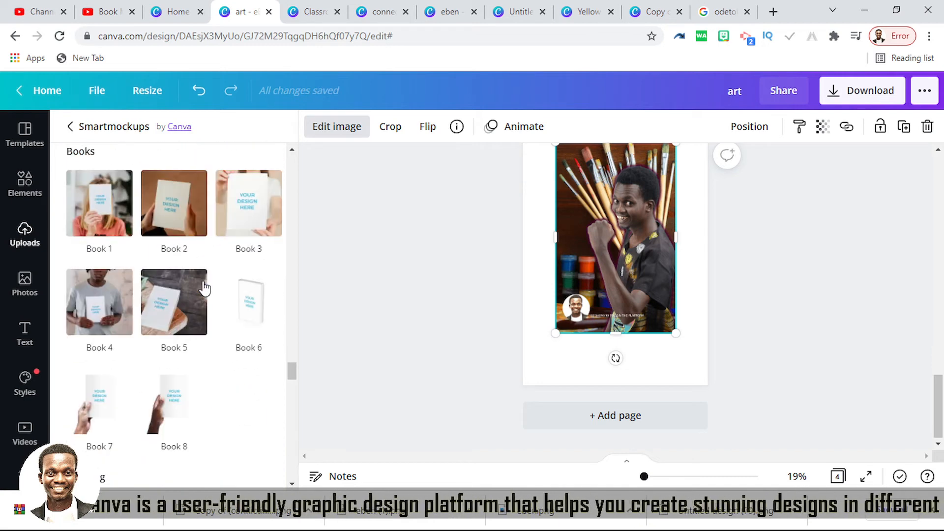
{"action": "left_click", "coordinate": [176, 409]}
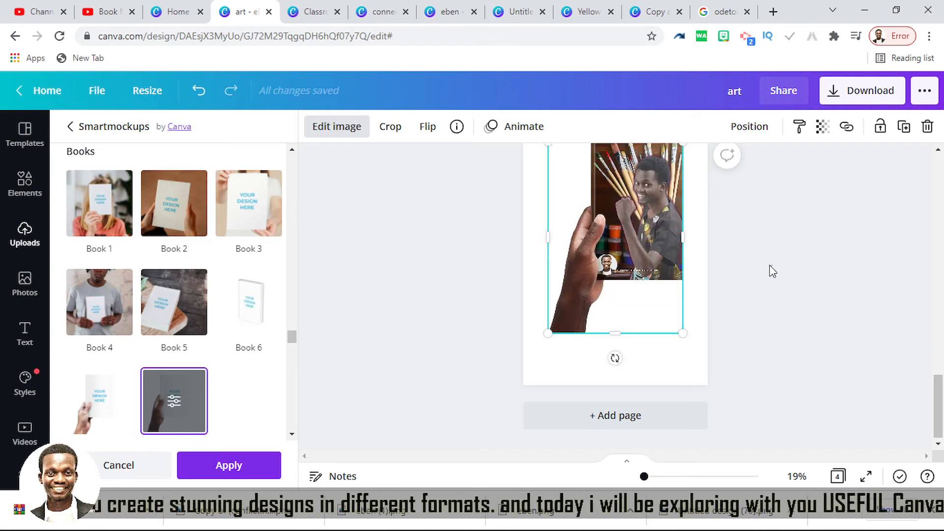
{"action": "left_click_drag", "start_coordinate": [640, 268], "coordinate": [614, 334]}
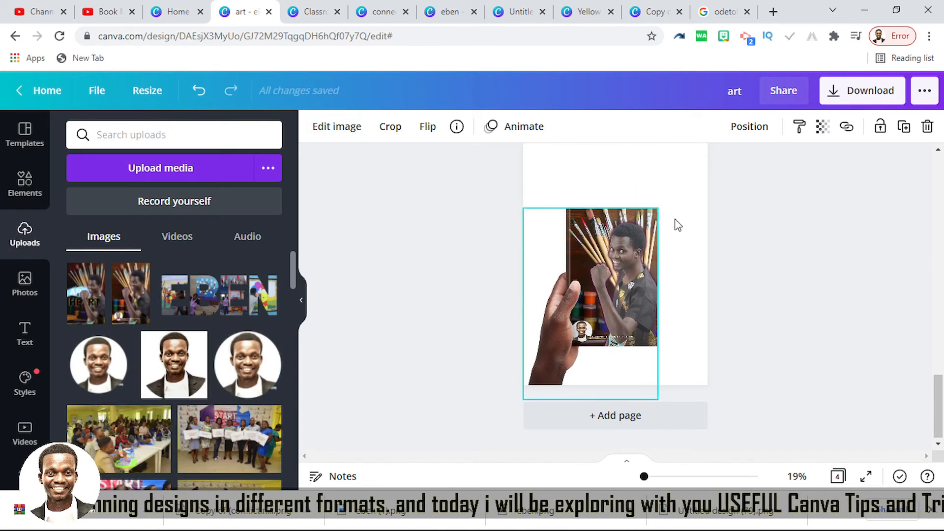
{"action": "left_click_drag", "start_coordinate": [659, 209], "coordinate": [702, 147]}
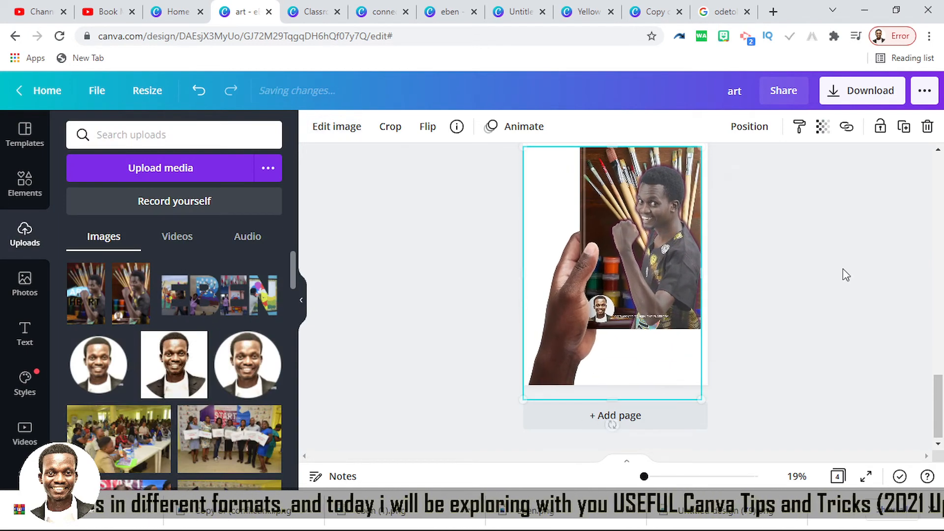
Enlarge the hand-held book mockup further from its upper-left corner so it runs past page 4's left edge
{"action": "left_click_drag", "start_coordinate": [939, 398], "coordinate": [939, 370]}
{"action": "left_click", "coordinate": [775, 348]}
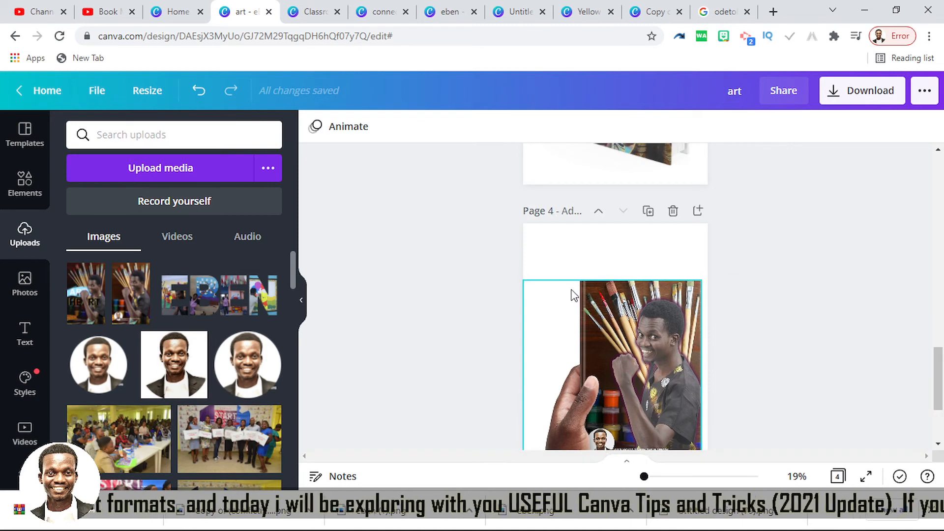
{"action": "left_click", "coordinate": [570, 292]}
{"action": "left_click_drag", "start_coordinate": [524, 280], "coordinate": [509, 257]}
{"action": "left_click", "coordinate": [767, 290]}
{"action": "scroll", "coordinate": [770, 302], "scroll_direction": "down", "scroll_amount": 2}
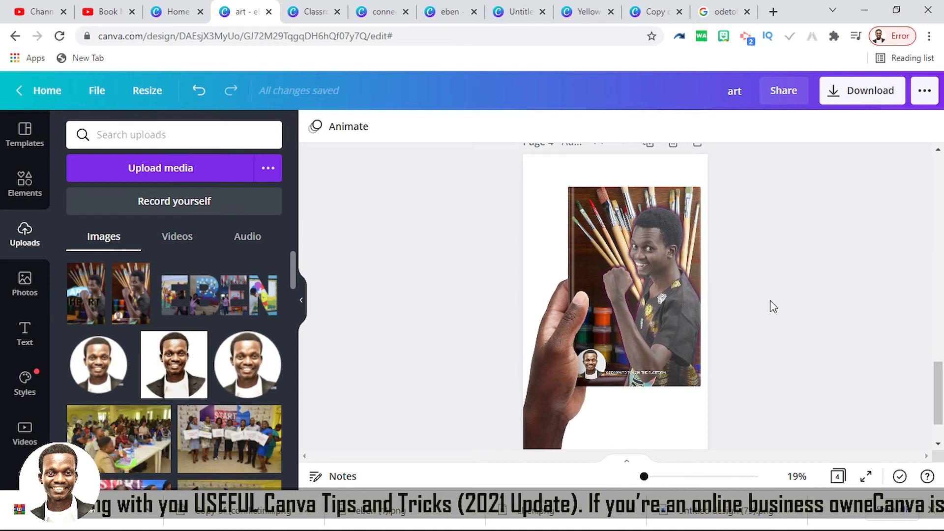
{"action": "left_click", "coordinate": [533, 189]}
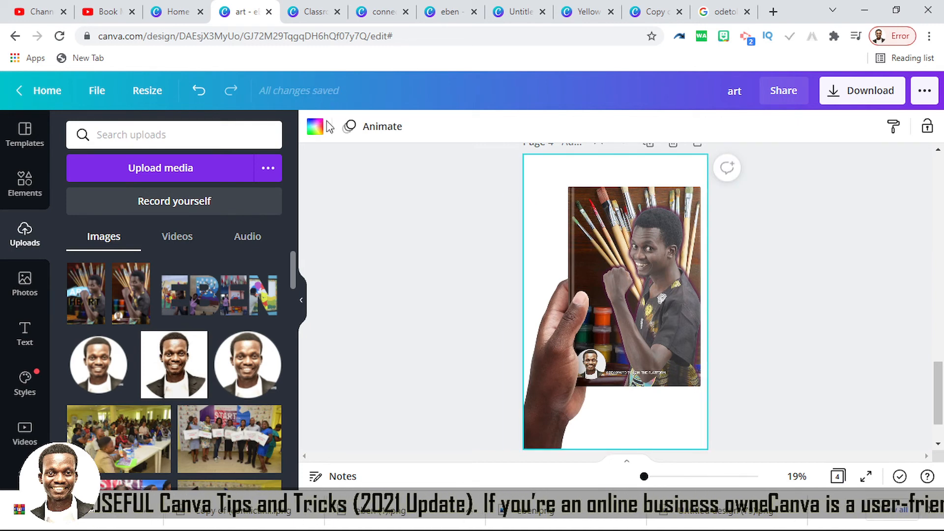
{"action": "left_click", "coordinate": [777, 237]}
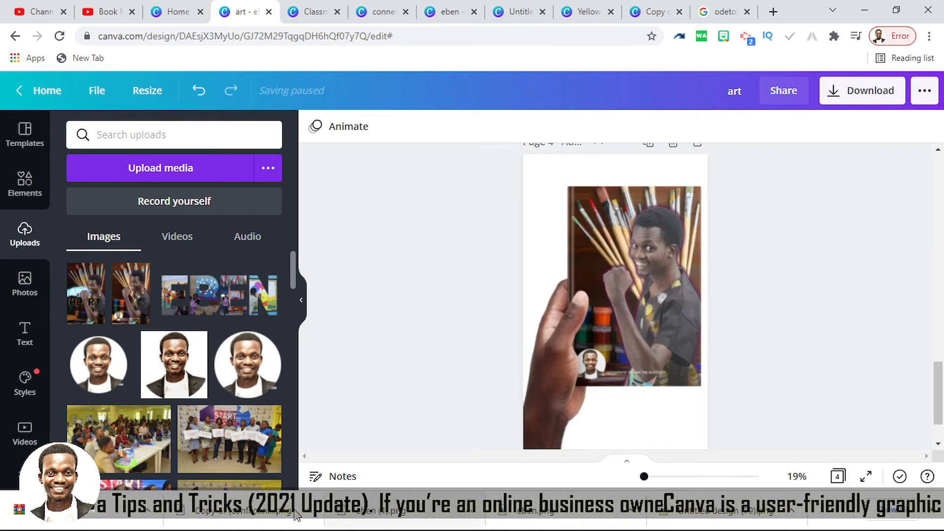
{"action": "left_click", "coordinate": [270, 529]}
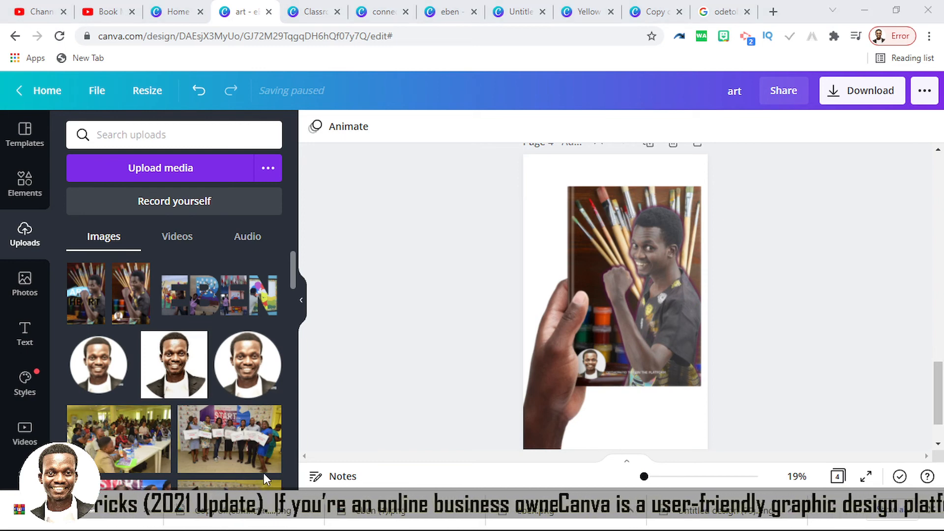